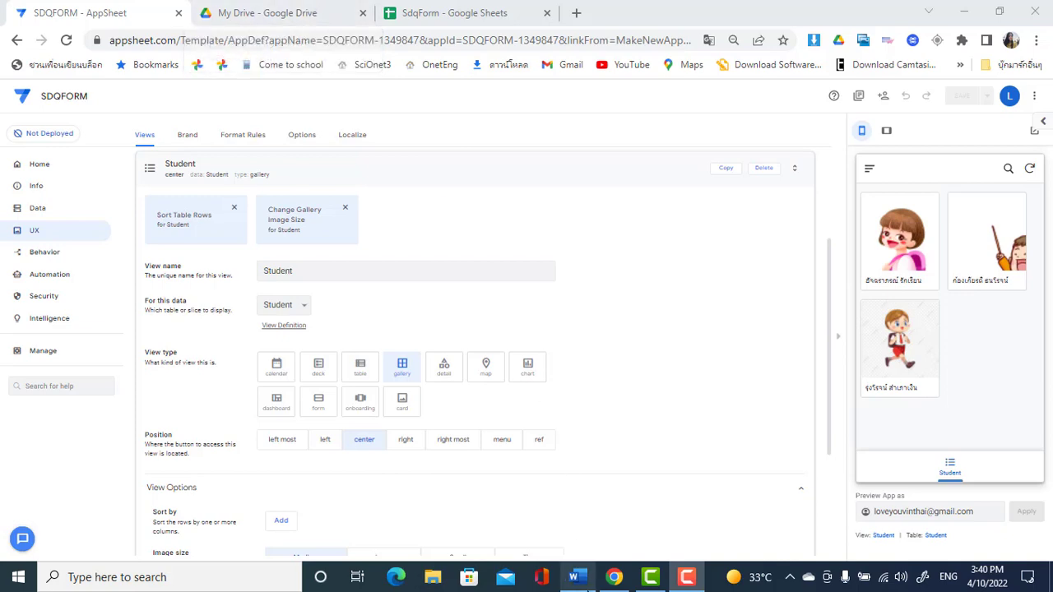
- Rename Sheet2 in the SdqForm Google Sheets spreadsheet to Data
left_click(578, 579)
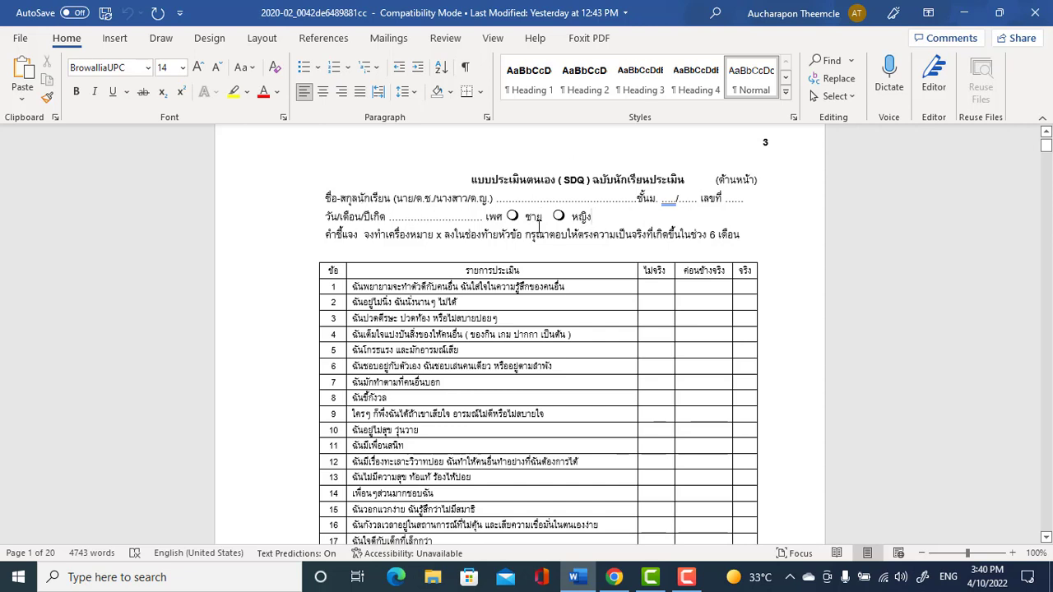
left_click(613, 576)
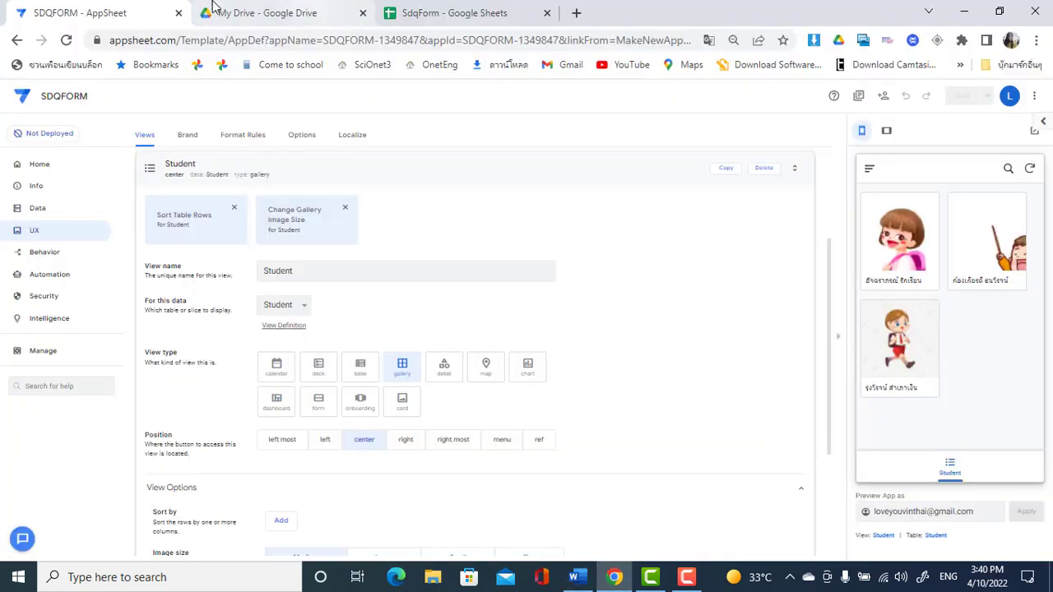
left_click(498, 10)
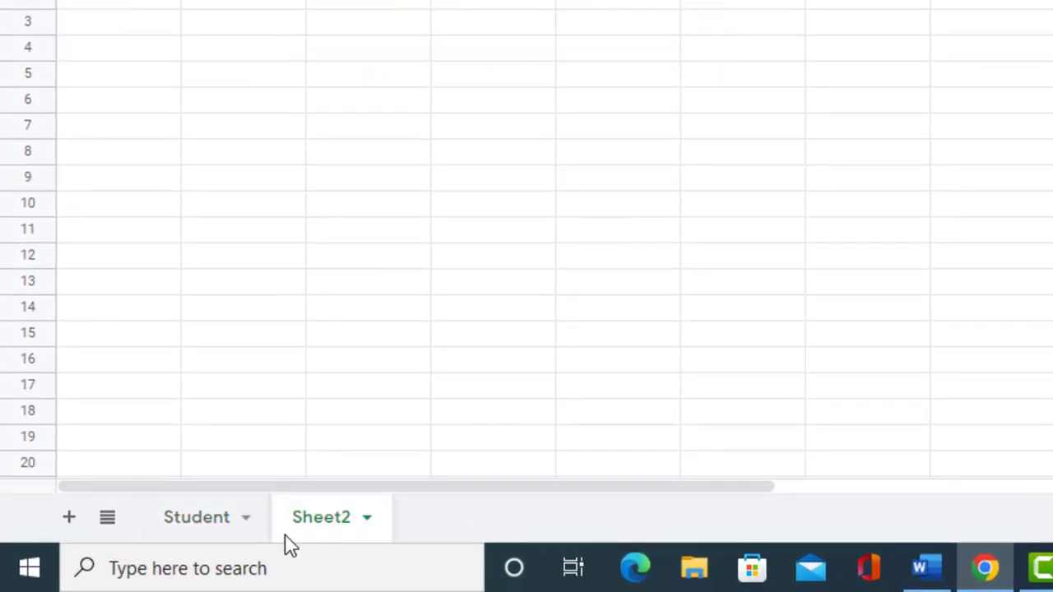
double_click(313, 527)
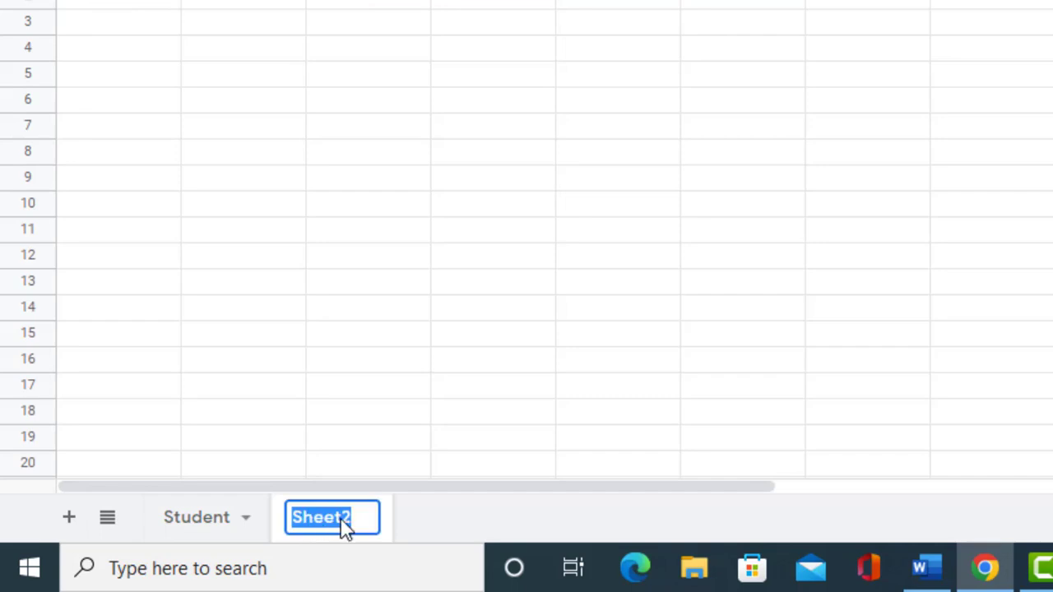
key("BackSpace")
type("DA")
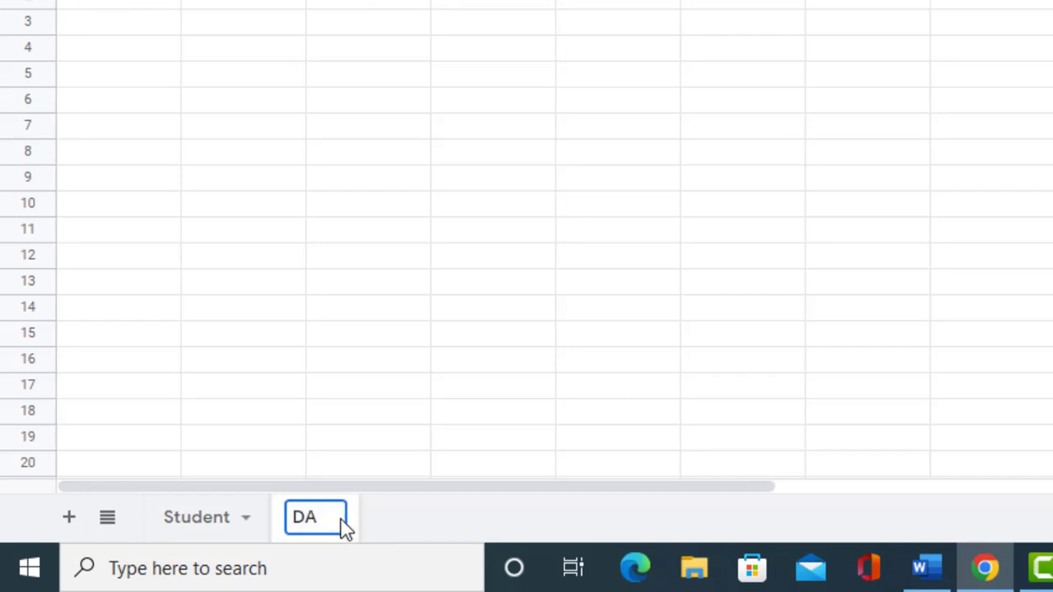
key("BackSpace")
type("ata")
key("Return")
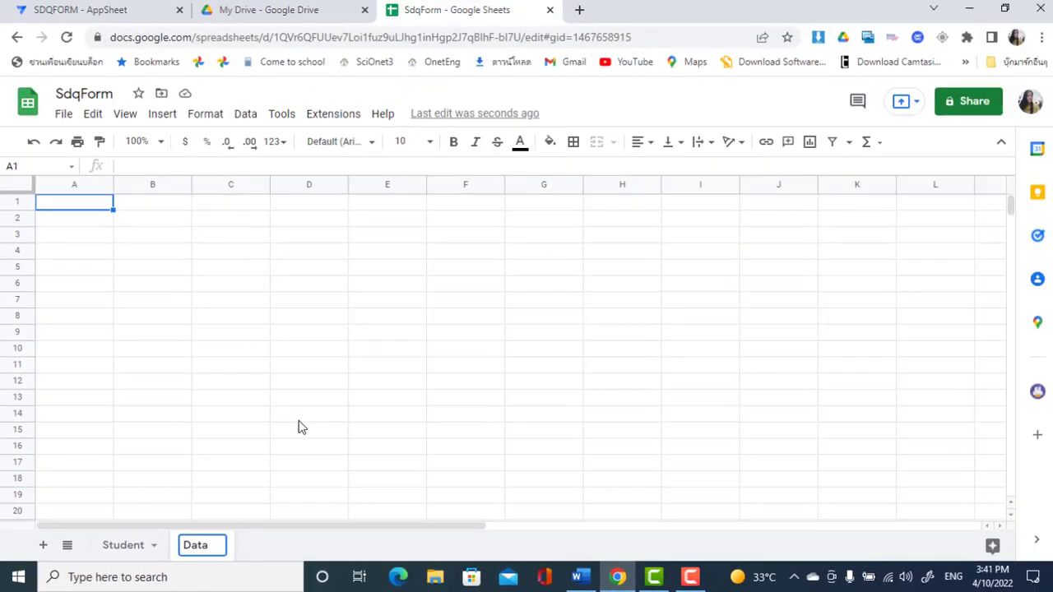
left_click(274, 371)
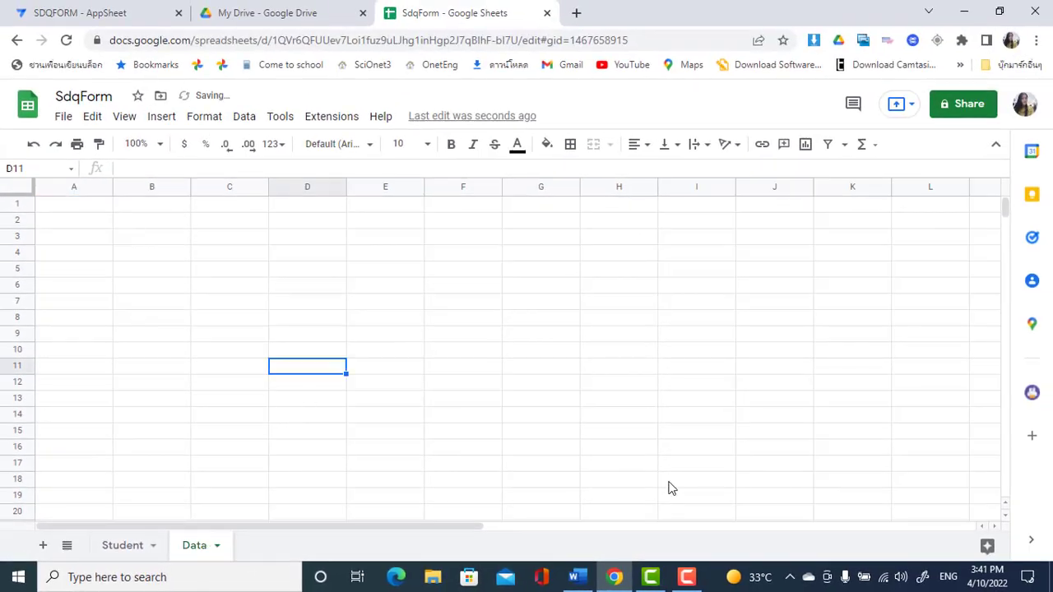
- Copy the number and assessment item columns of the SDQ questionnaire table from the Word document, and return to the SdqForm spreadsheet
left_click(577, 576)
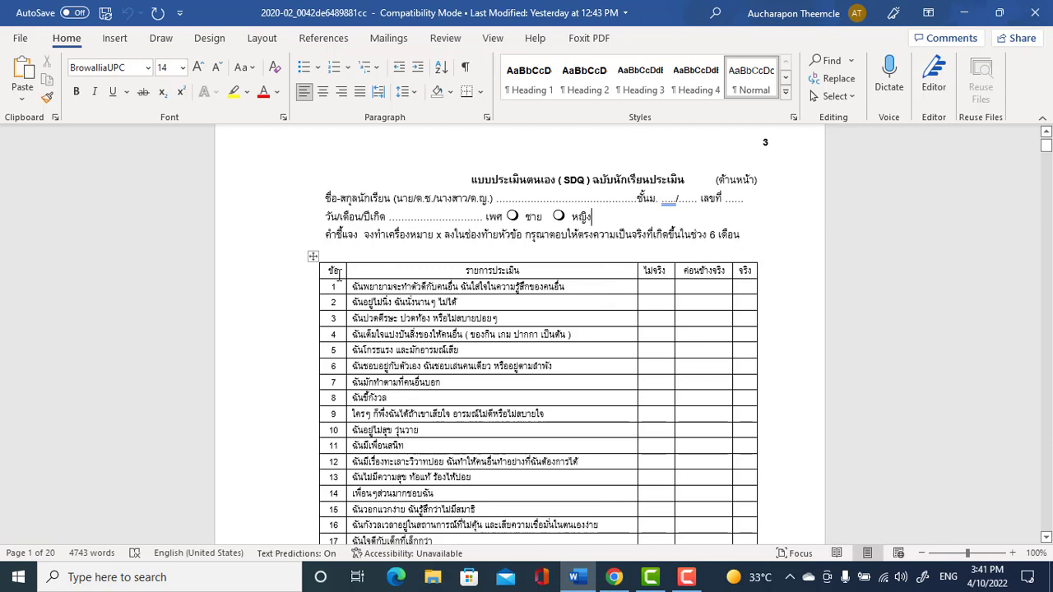
left_click_drag(580, 287, 560, 257)
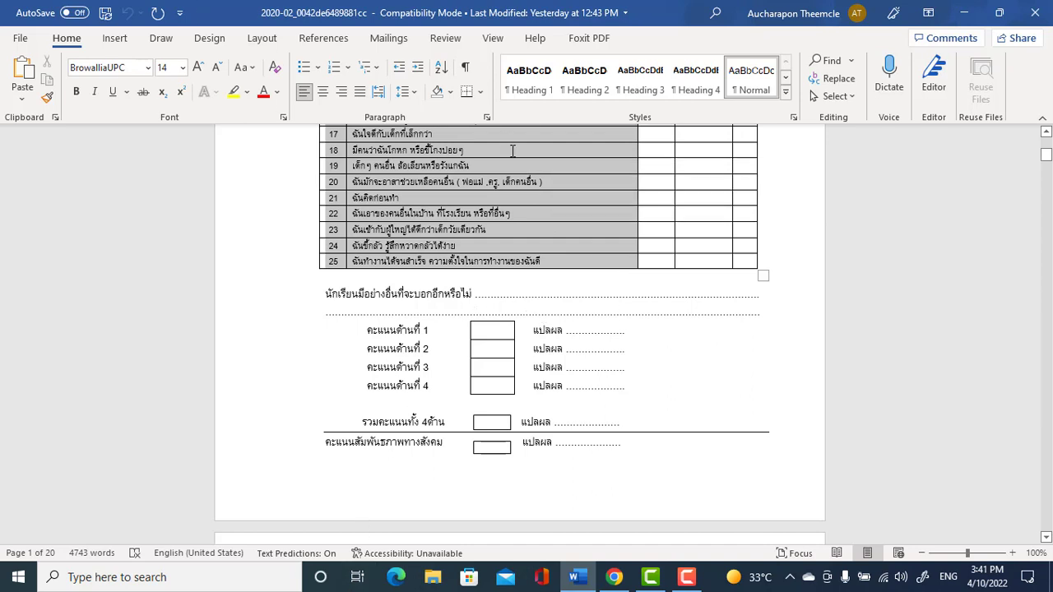
right_click(548, 216)
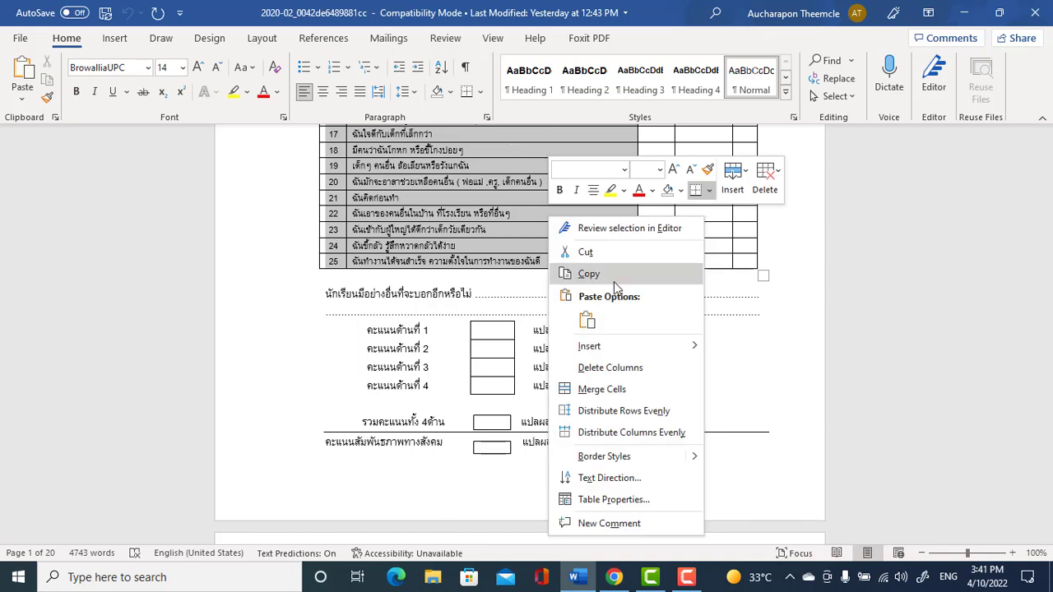
left_click(613, 274)
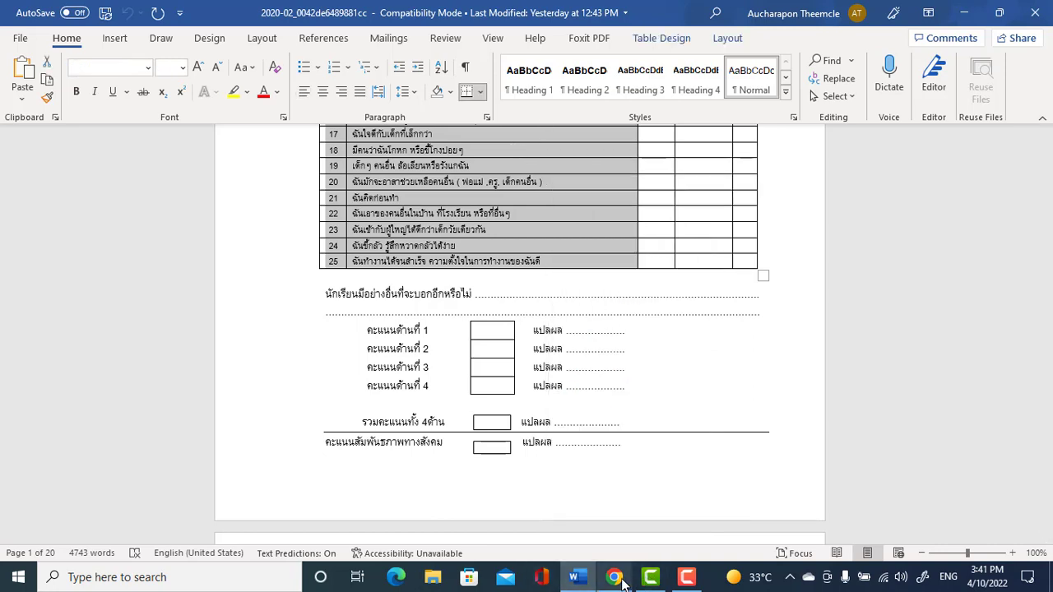
left_click(614, 577)
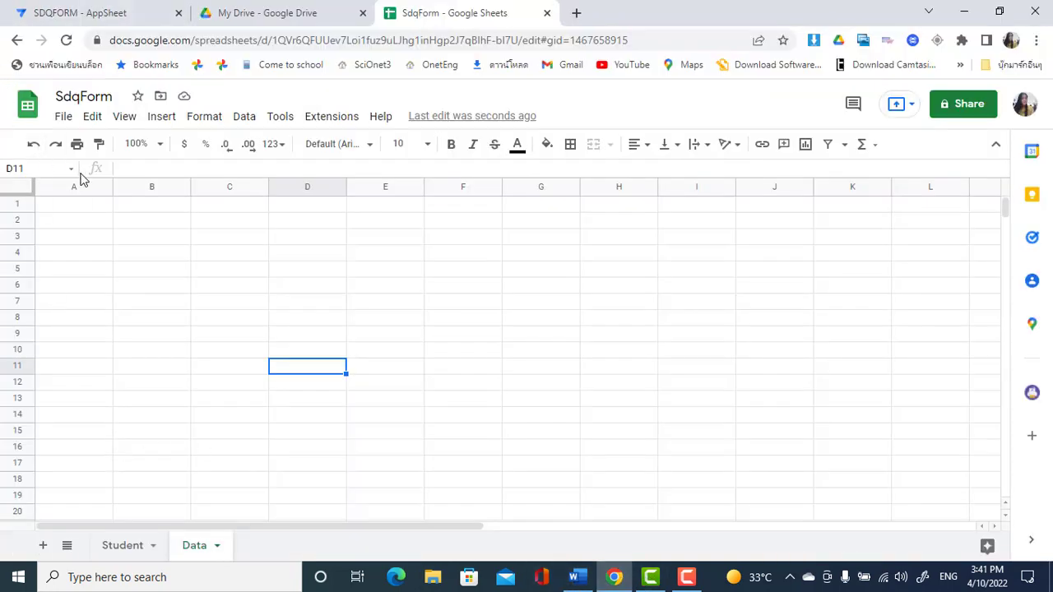
- Try pasting the copied questionnaire table at cell A2 of the Data sheet
left_click(106, 207)
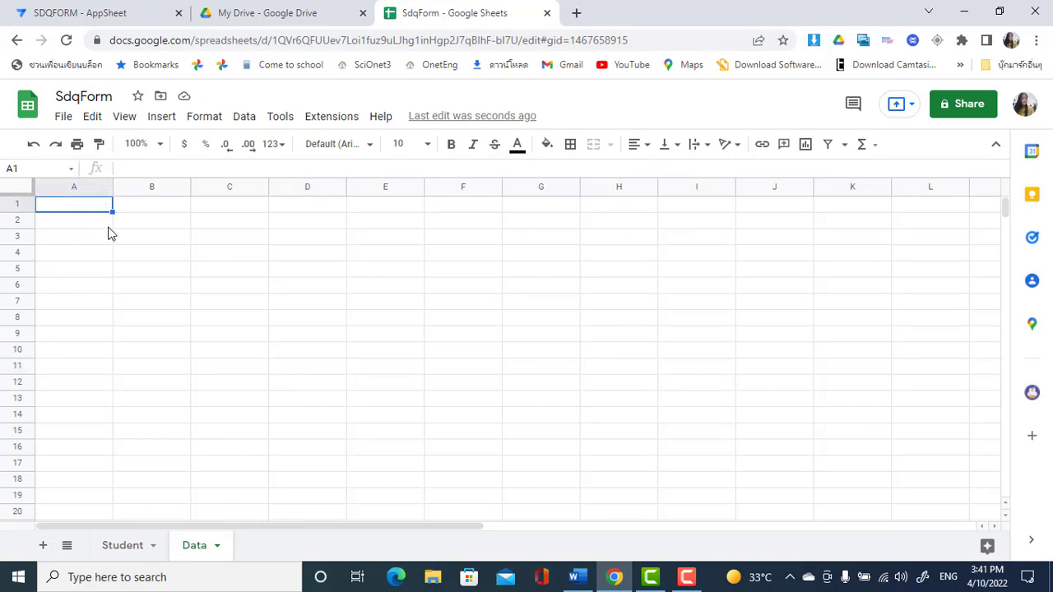
left_click(100, 221)
right_click(102, 222)
mouse_move(148, 236)
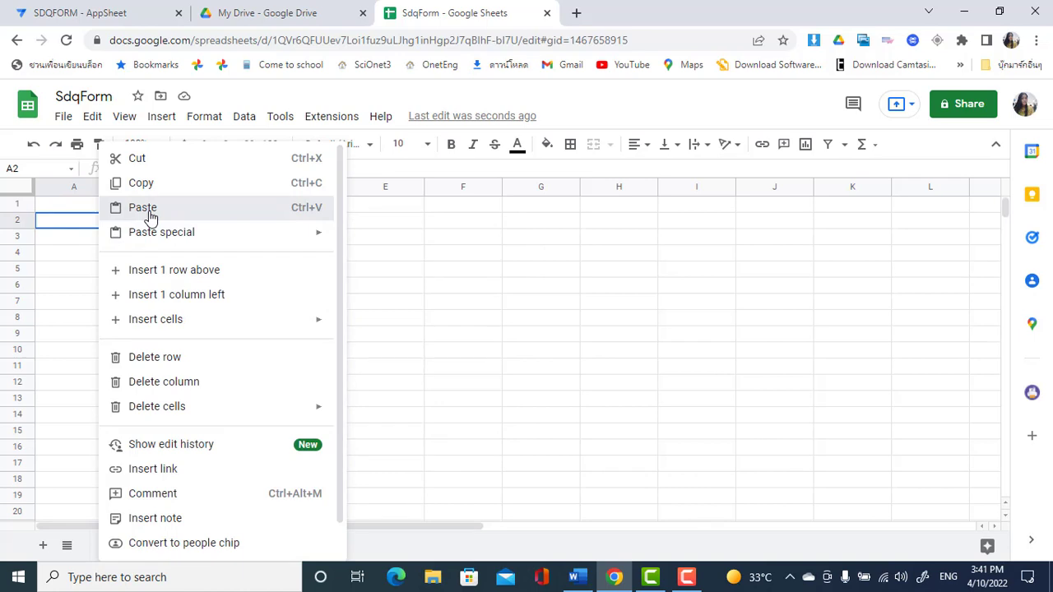
left_click(150, 216)
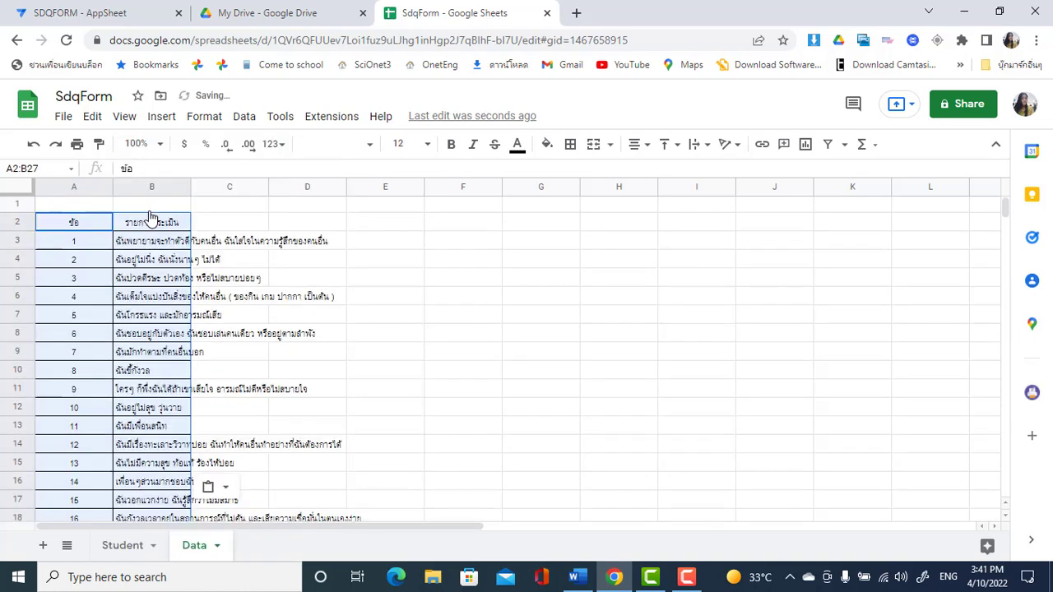
left_click(33, 144)
- Paste the copied questionnaire table into the Data sheet starting at cell A1
left_click(70, 205)
right_click(71, 206)
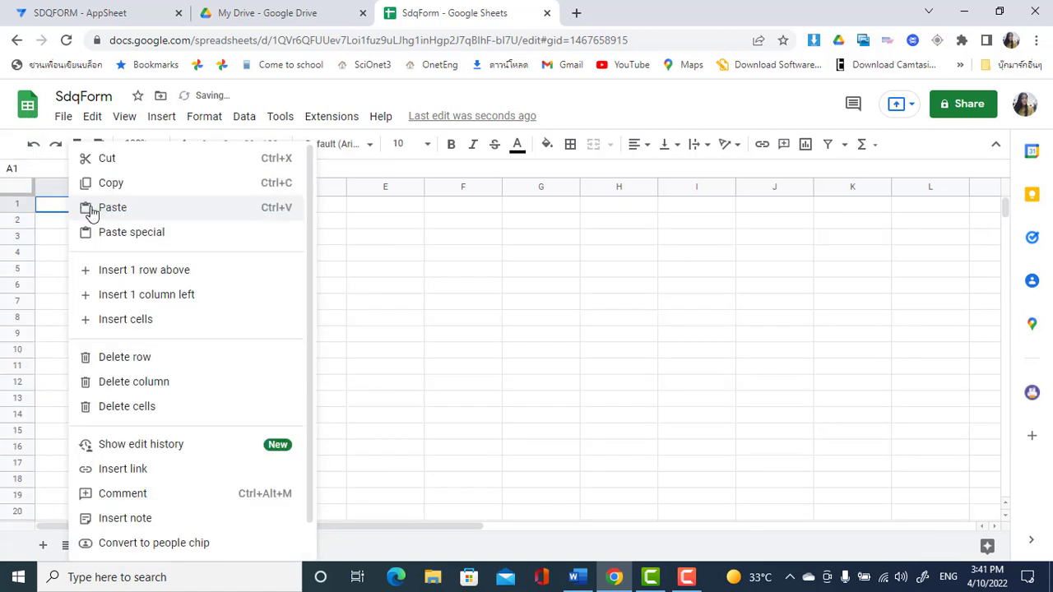
mouse_move(136, 234)
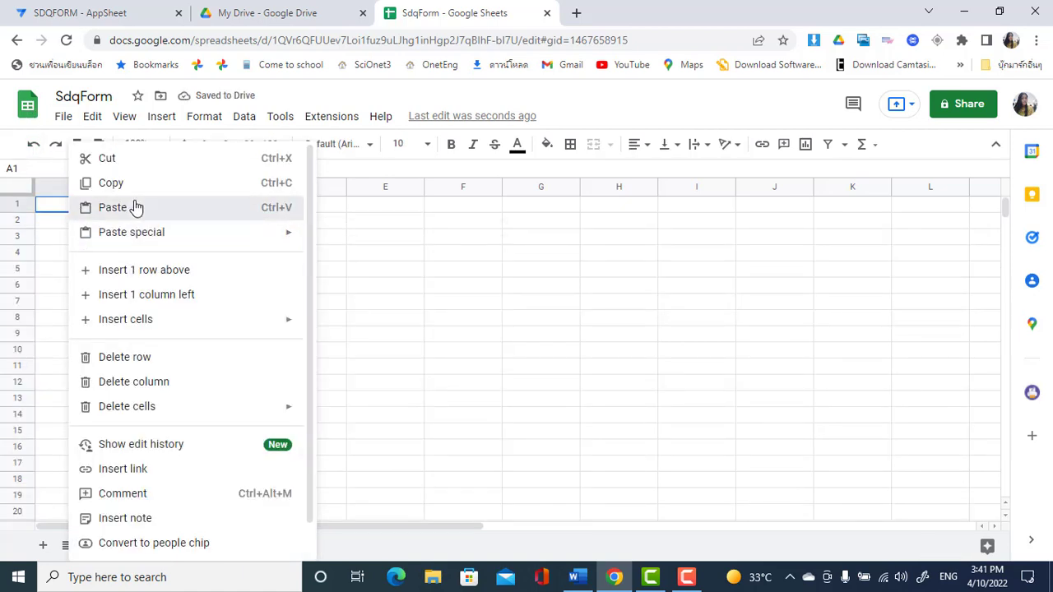
left_click(134, 207)
- Replace the header in cell A1 of the Data sheet with Number
left_click(70, 206)
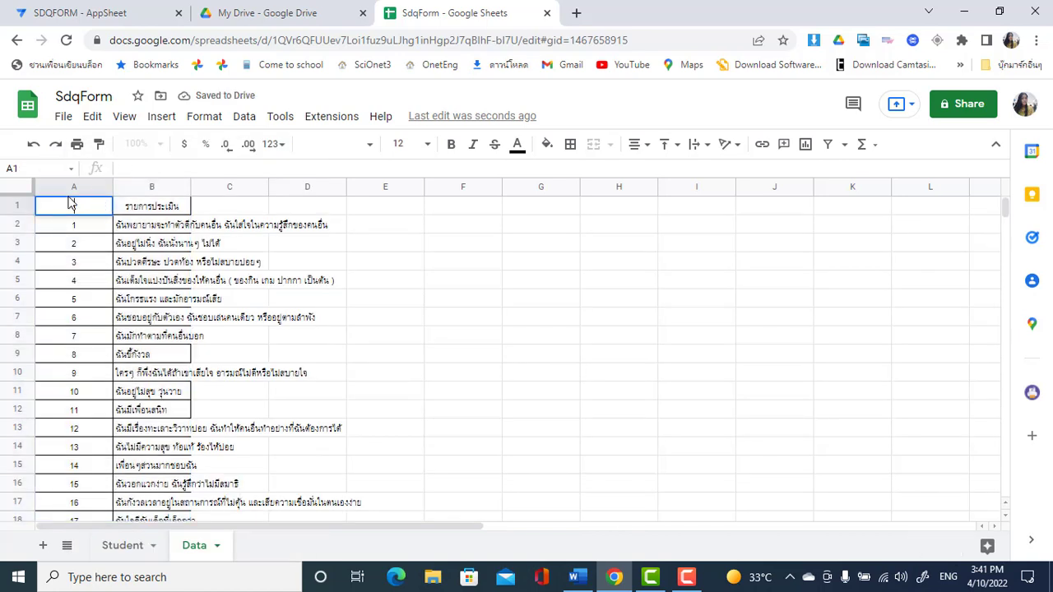
type("Nu")
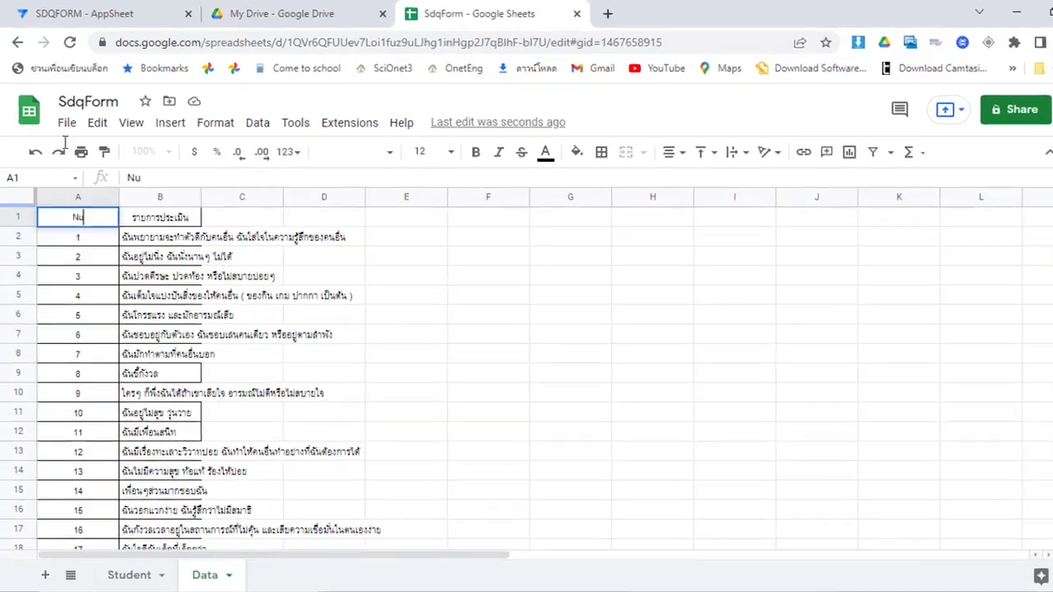
type("b")
key("BackSpace")
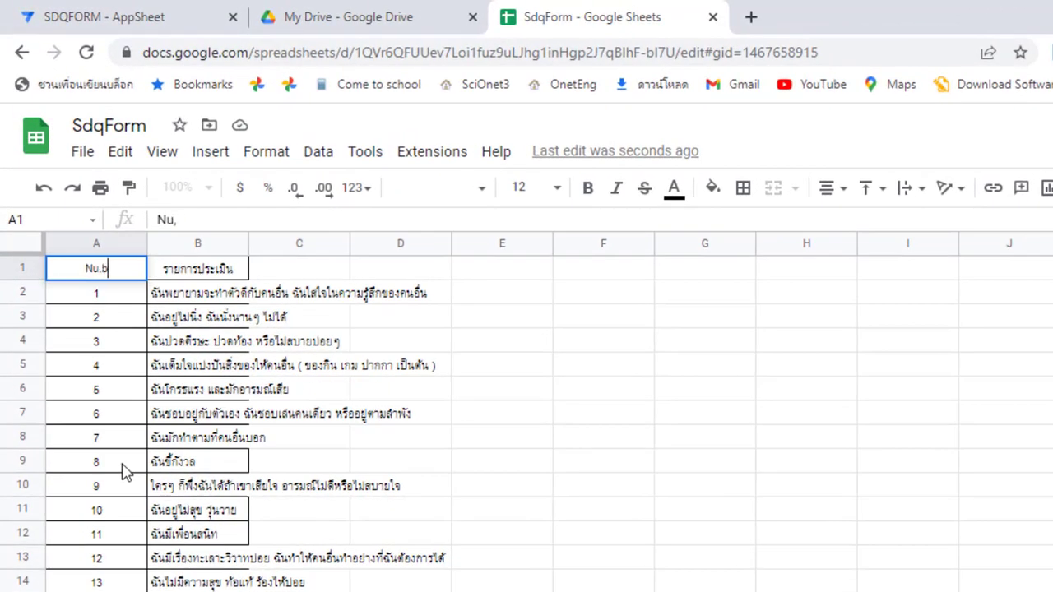
type("b")
key("BackSpace")
type("mber")
- Replace the header in cell B1 of the Data sheet with Topic
key("Tab")
type("top")
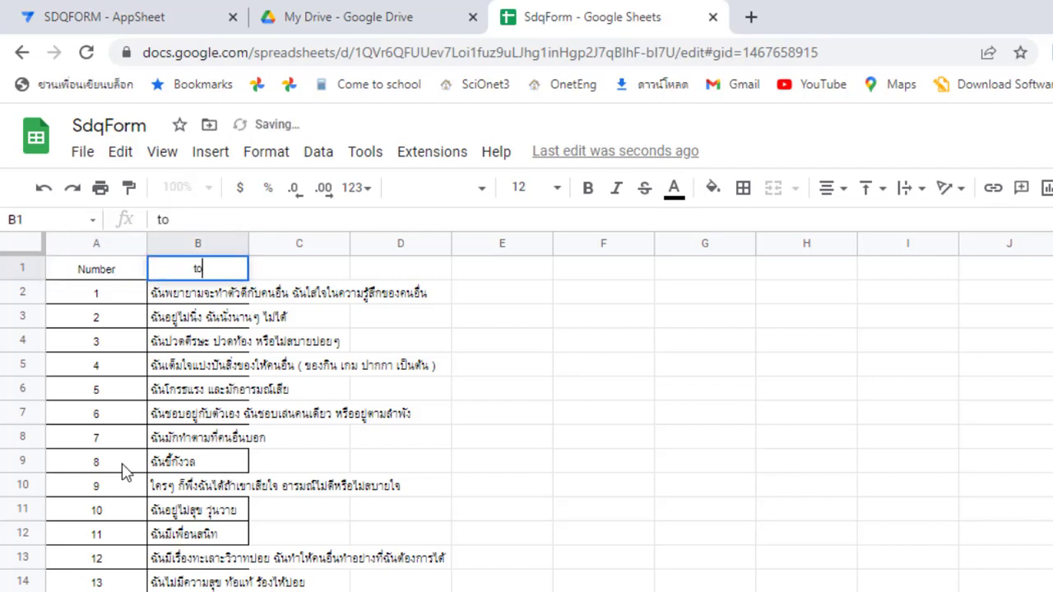
key("BackSpace")
key("BackSpace")
key("BackSpace")
type("Topic")
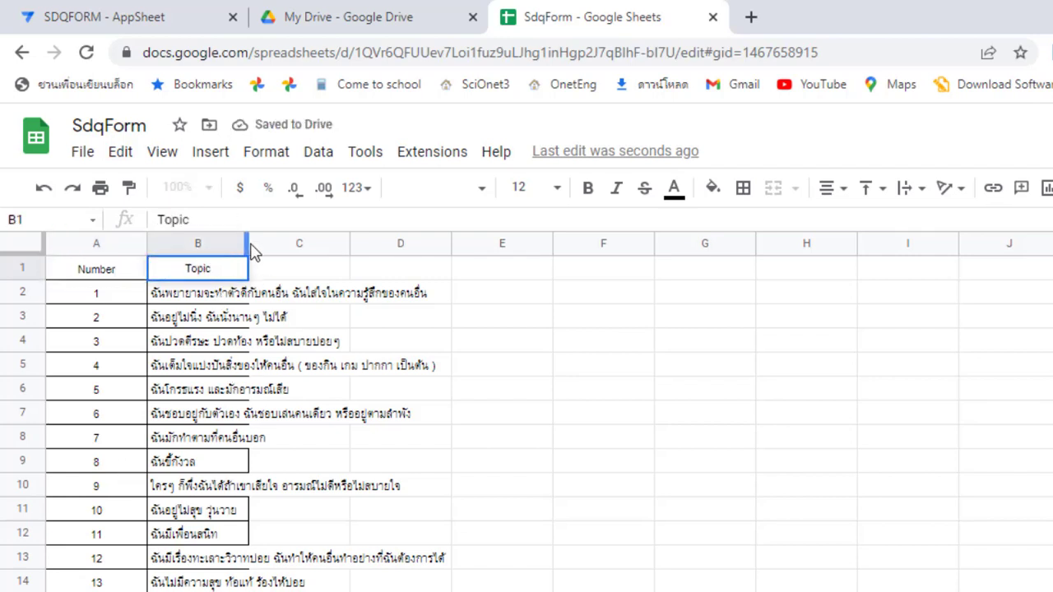
- Widen column B so that the full text of all assessment items fits, and check the list
left_click_drag(248, 244, 682, 504)
left_click(557, 370)
left_click(745, 444)
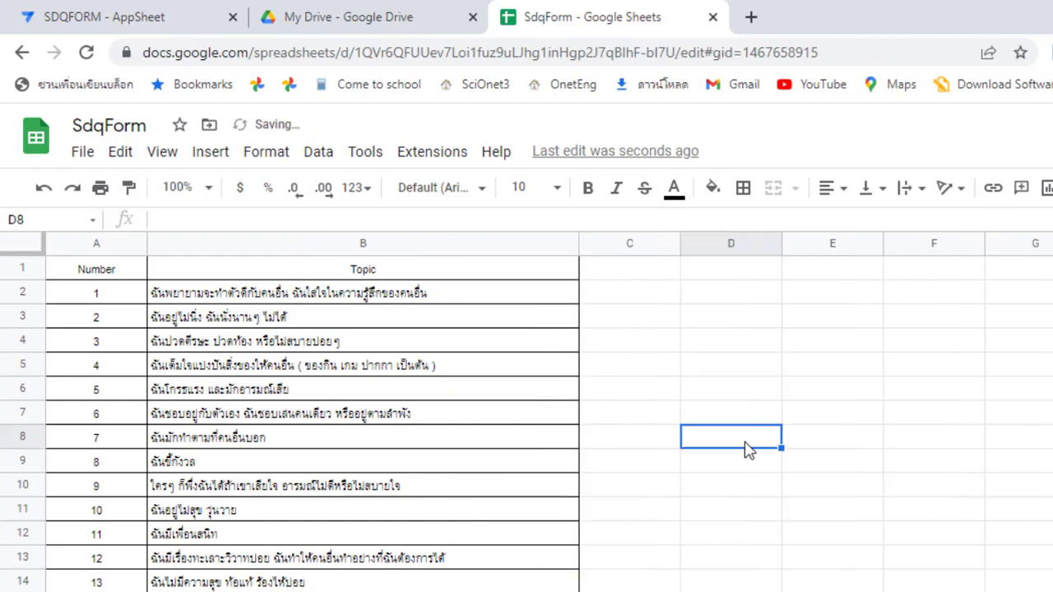
scroll(258, 498, "down", 4)
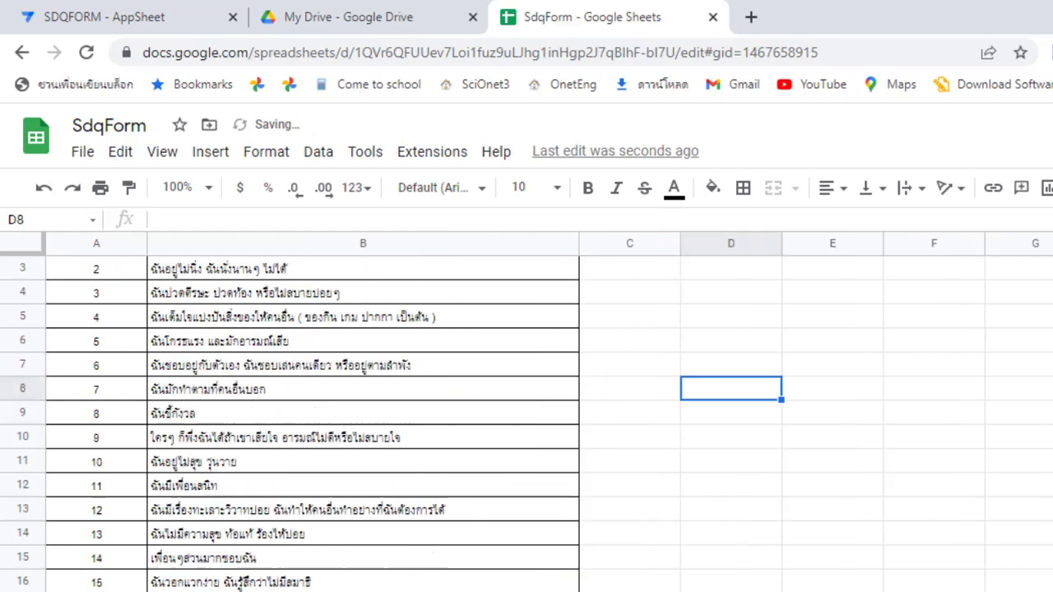
right_click(700, 582)
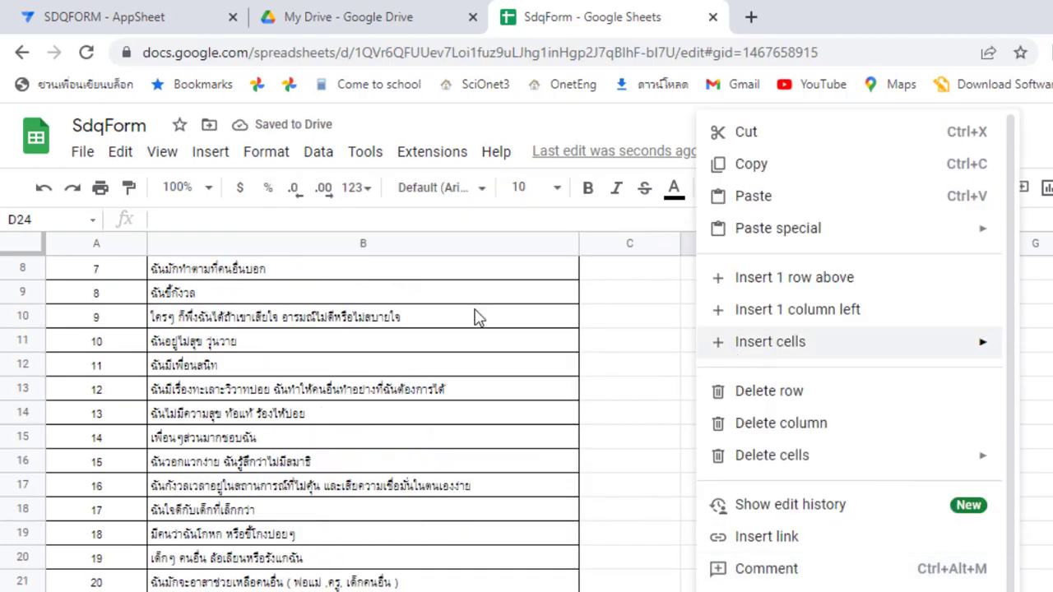
left_click(618, 271)
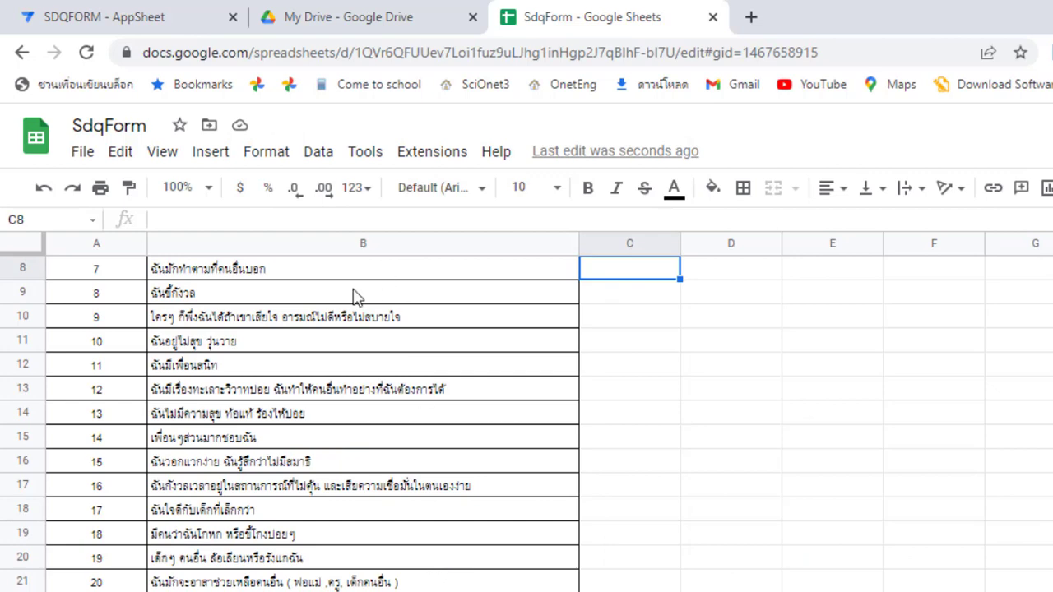
scroll(526, 412, "up", 3)
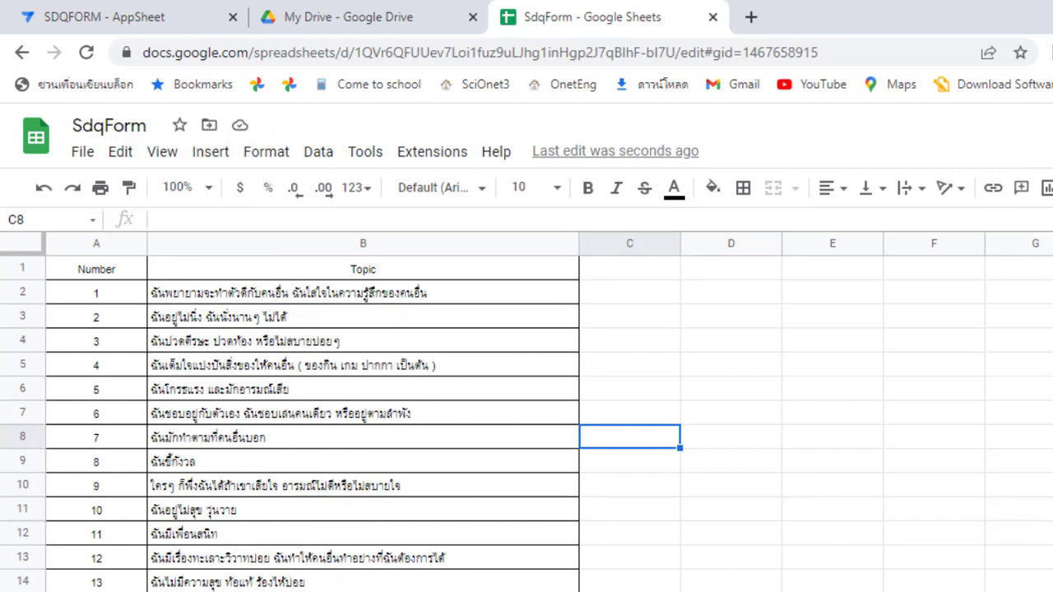
- Switch to the SDQFORM app in AppSheet and start adding a new table to its data
left_click(96, 8)
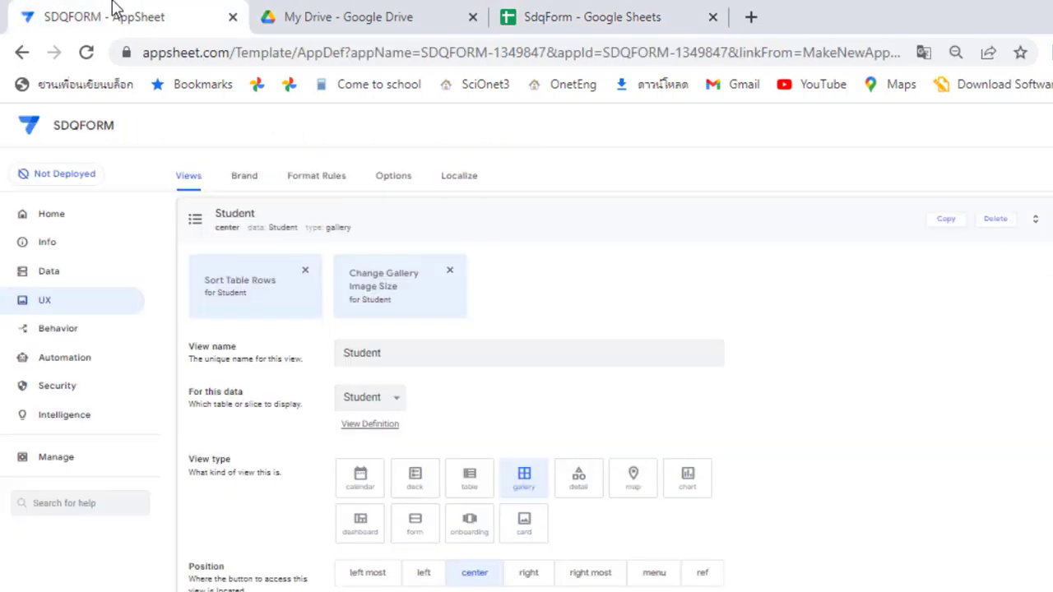
scroll(270, 358, "down", 1)
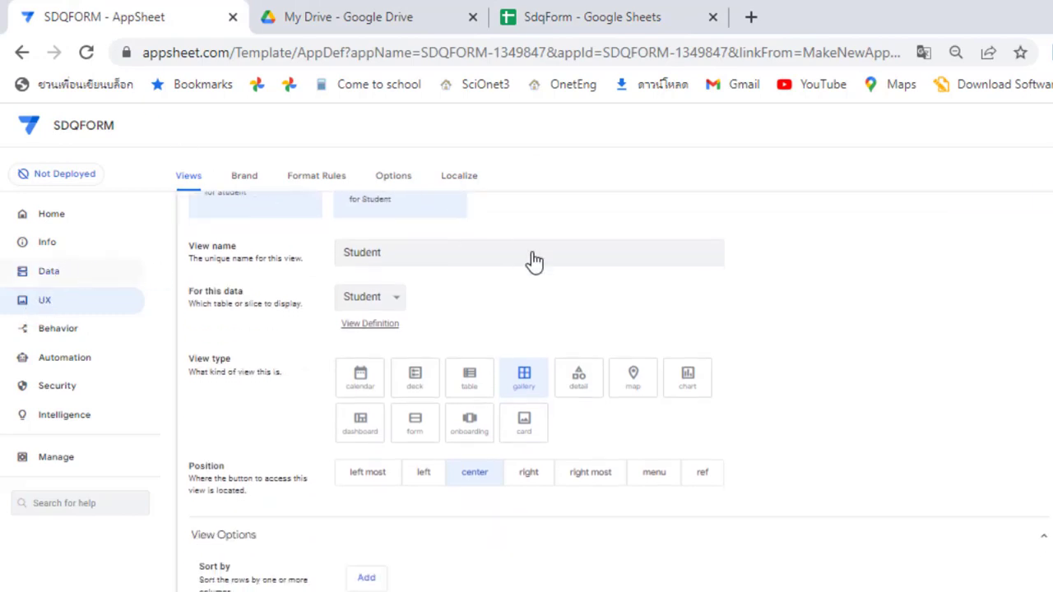
left_click(48, 271)
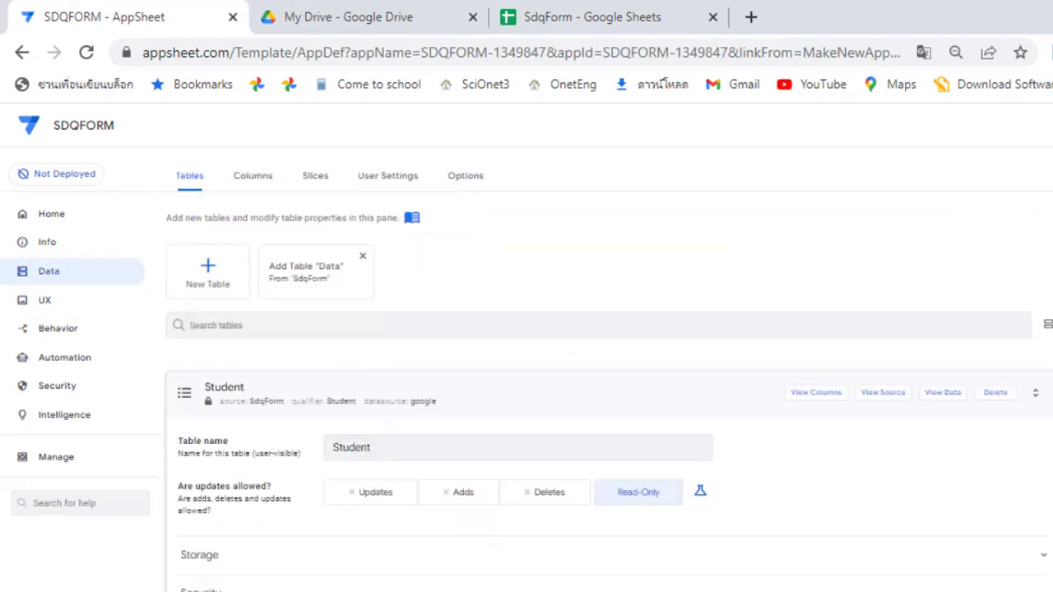
left_click(224, 265)
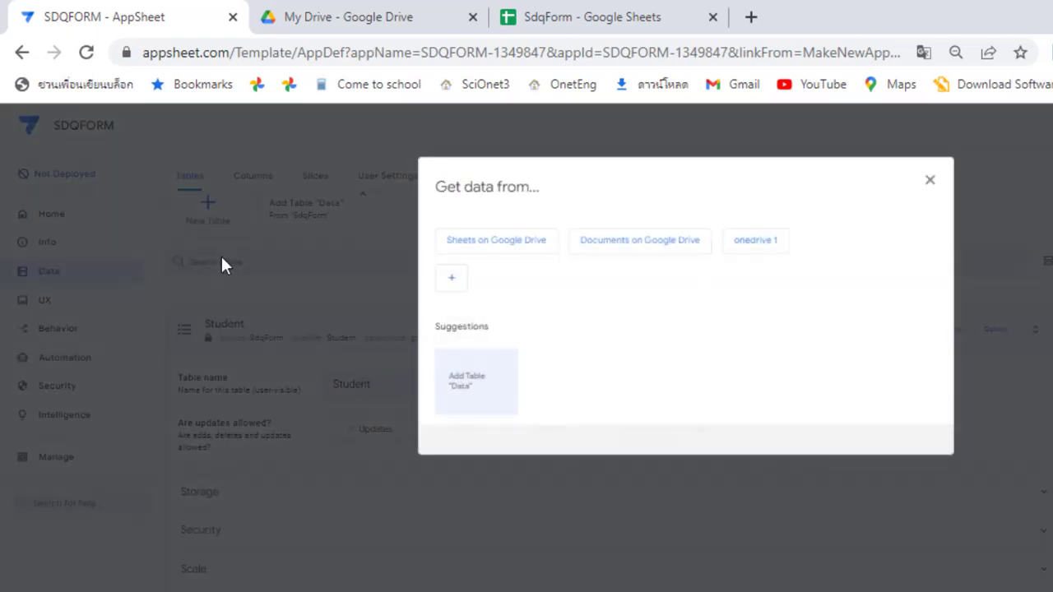
right_click(222, 258)
left_click(517, 238)
right_click(517, 234)
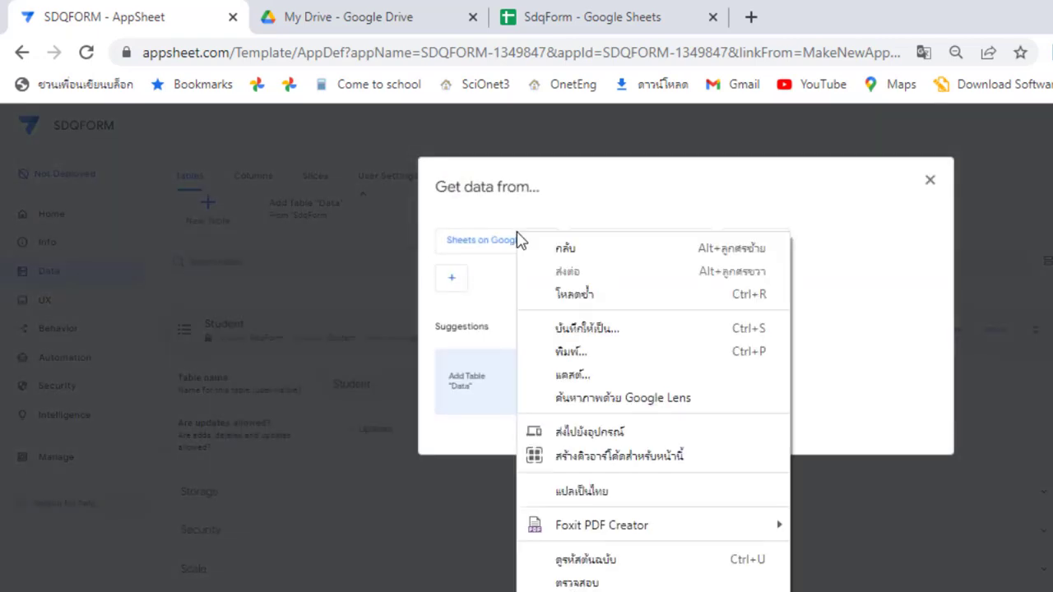
left_click(472, 245)
left_click(476, 246)
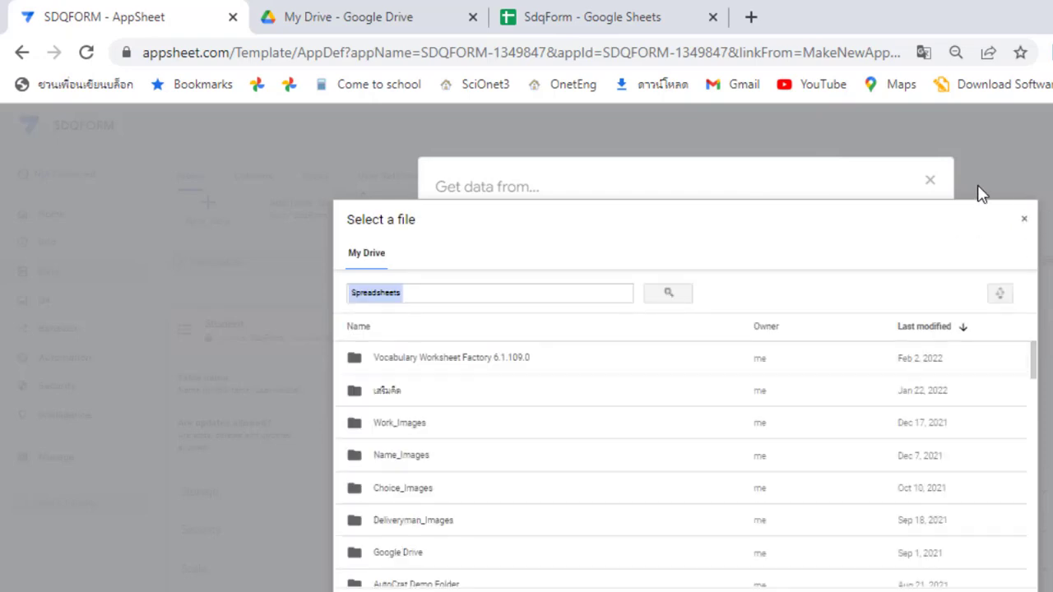
left_click(1026, 224)
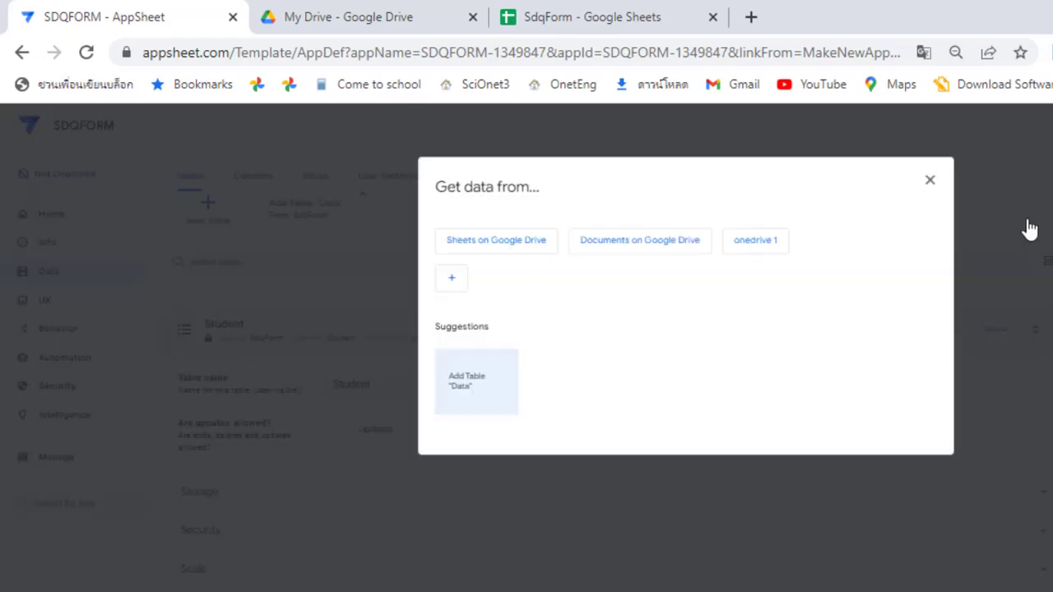
- Add the Data worksheet of SdqForm as a new table, with updates, adds and deletes allowed
left_click(477, 390)
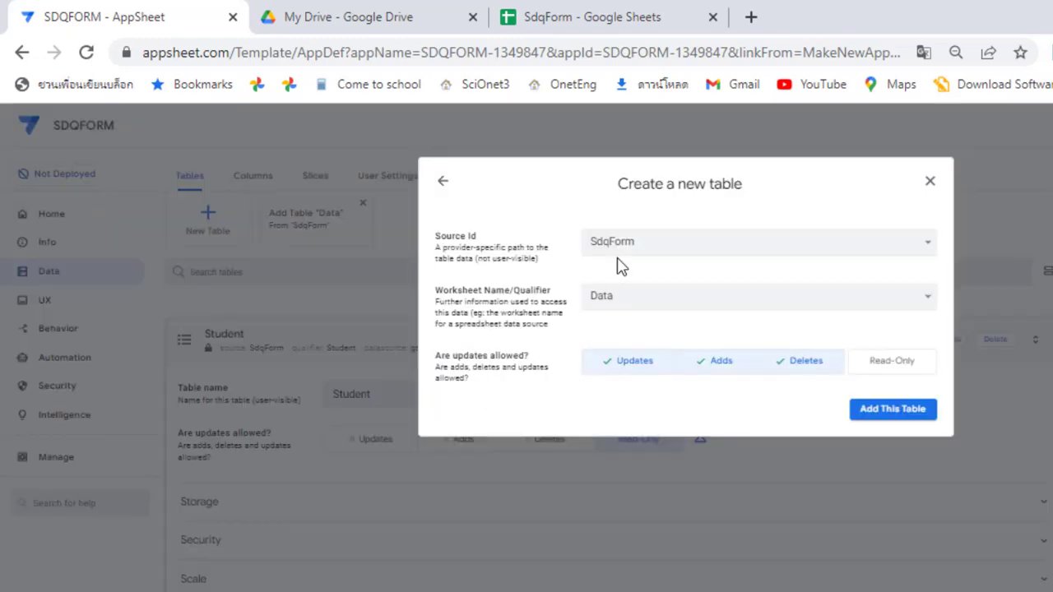
left_click(889, 416)
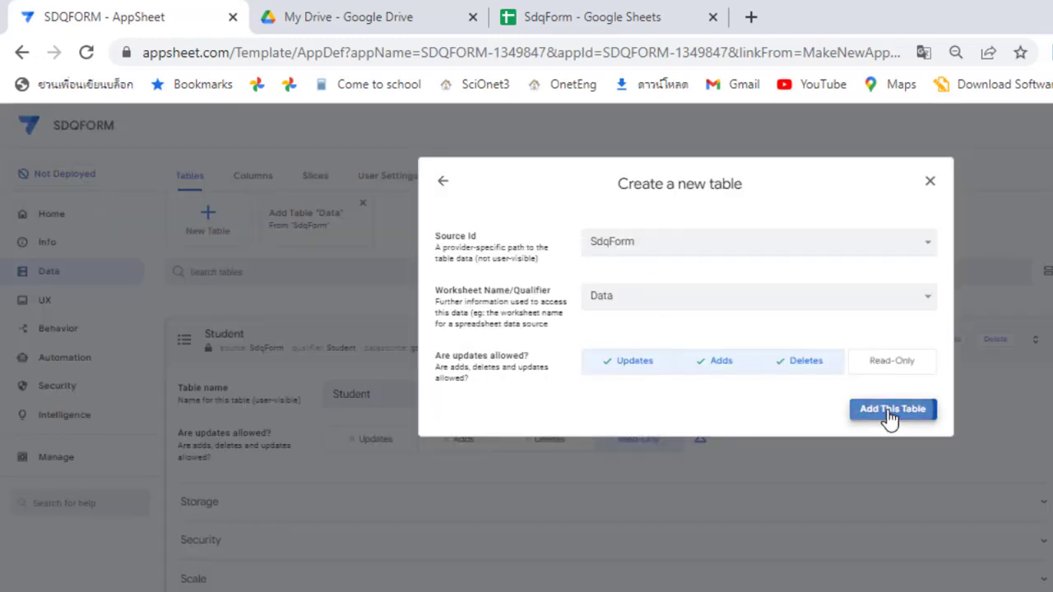
left_click(647, 11)
left_click(99, 14)
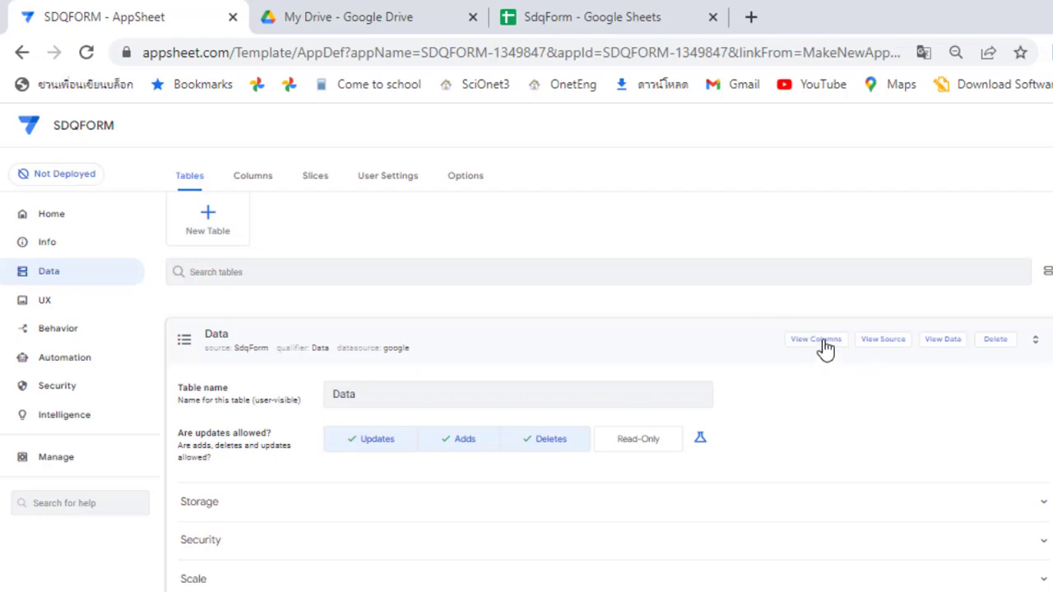
- Open the column definitions of the Data table and examine the types, key and label settings
left_click(825, 349)
left_click(818, 343)
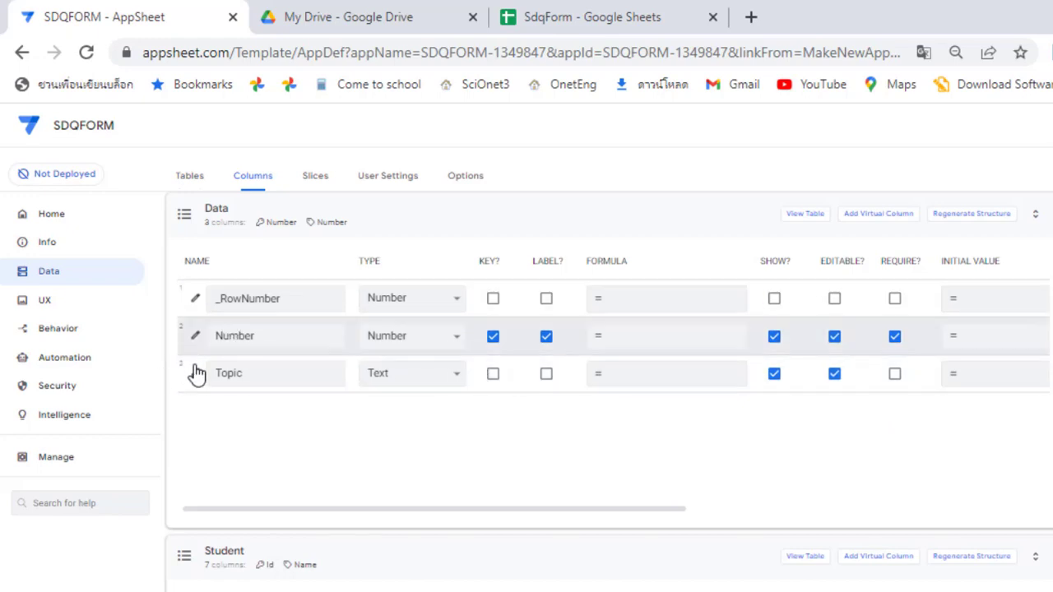
left_click(387, 345)
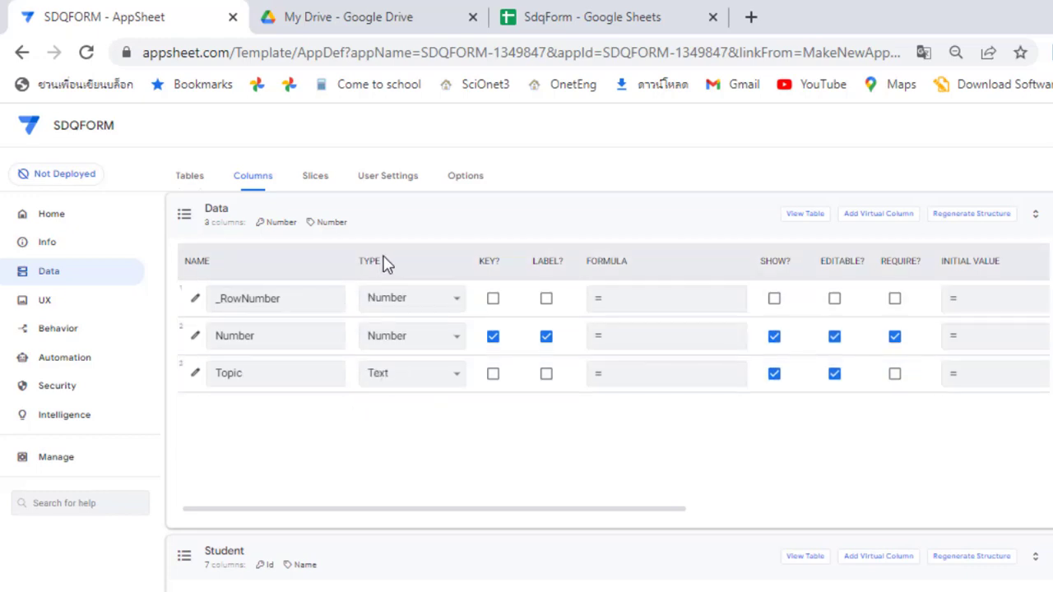
left_click(379, 412)
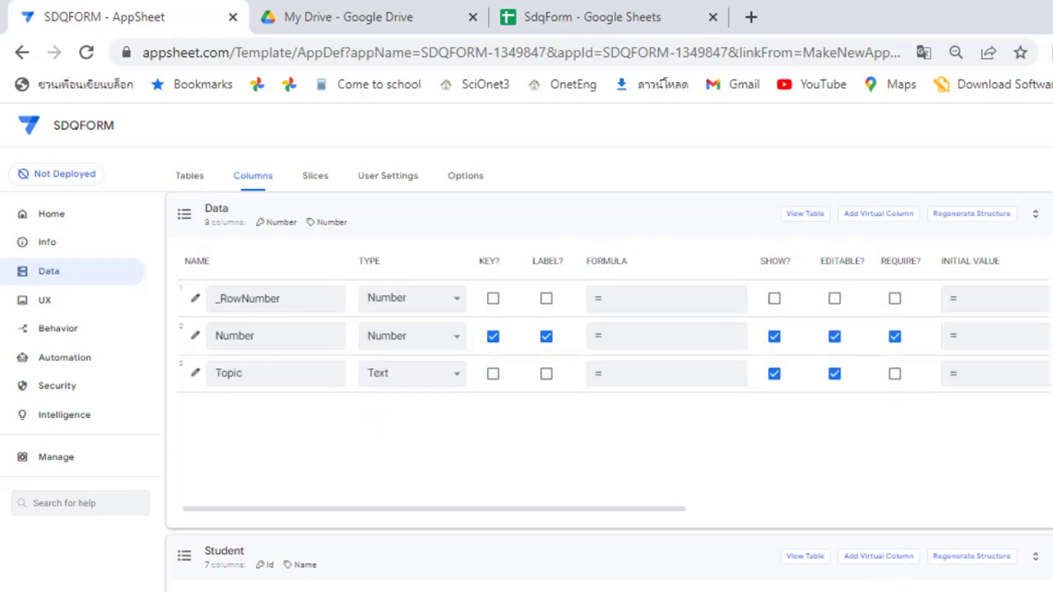
left_click_drag(658, 518, 428, 521)
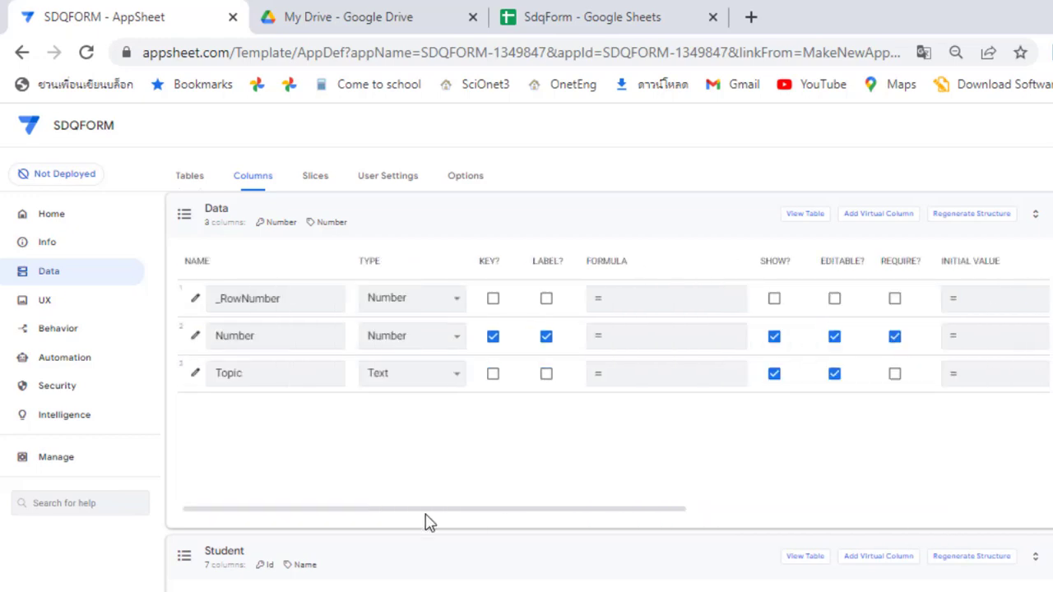
- Change the view type of the primary Data view to deck and check it in the app preview
left_click(60, 311)
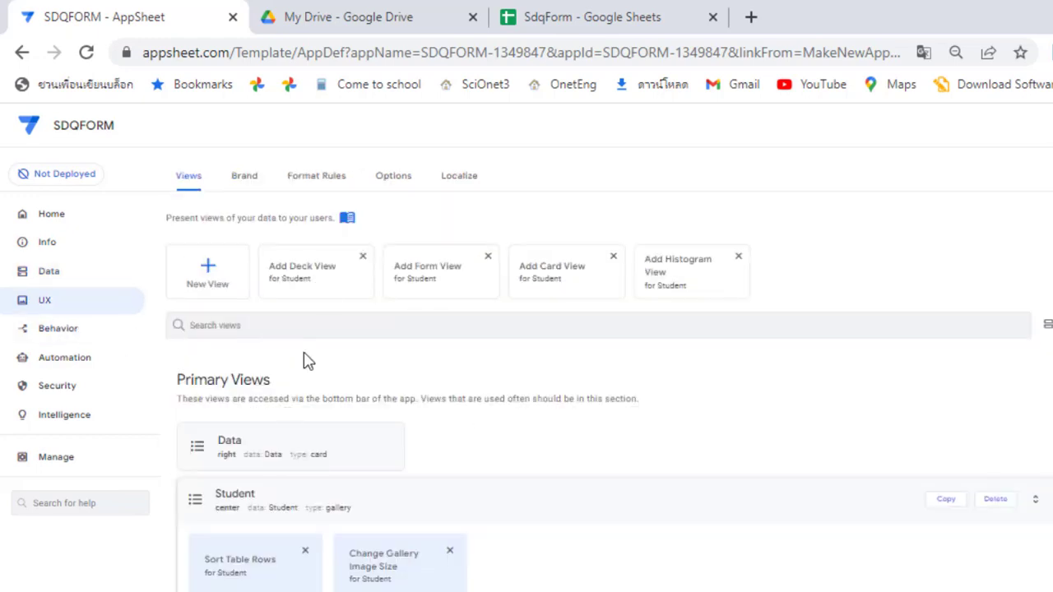
left_click(301, 454)
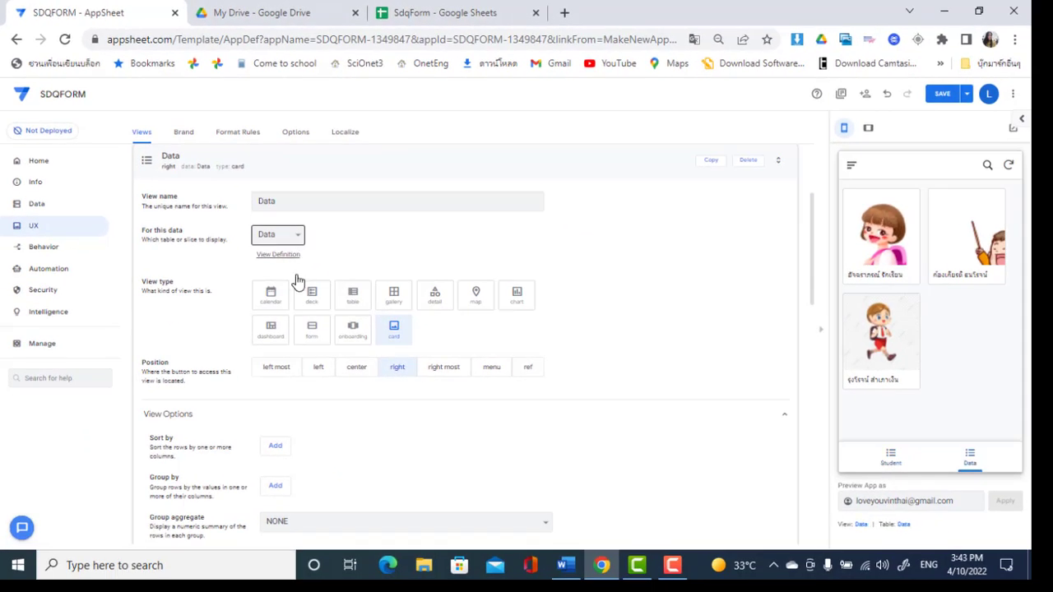
left_click(310, 298)
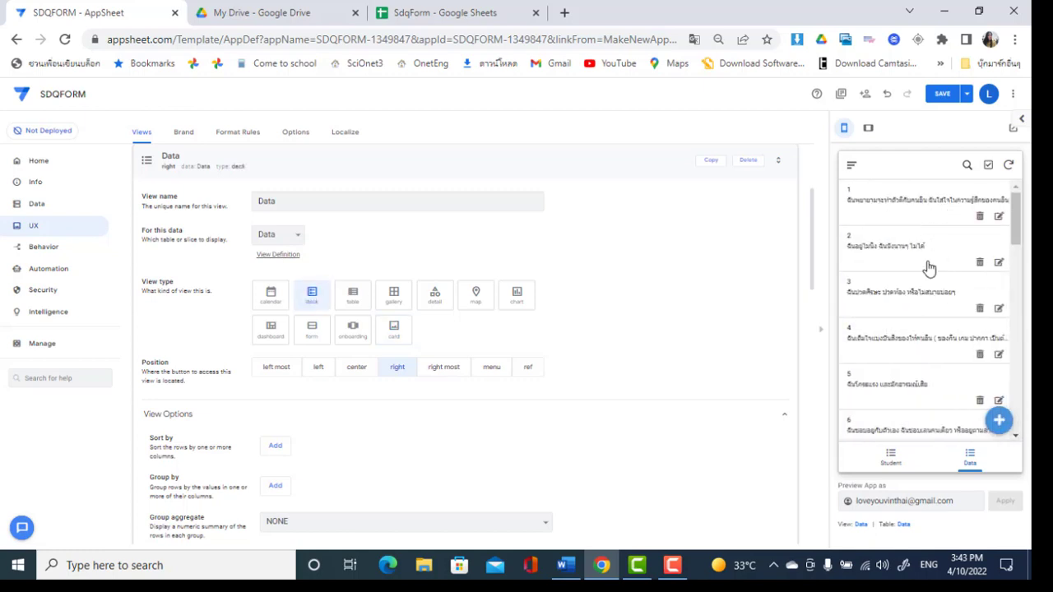
scroll(813, 237, "up", 3)
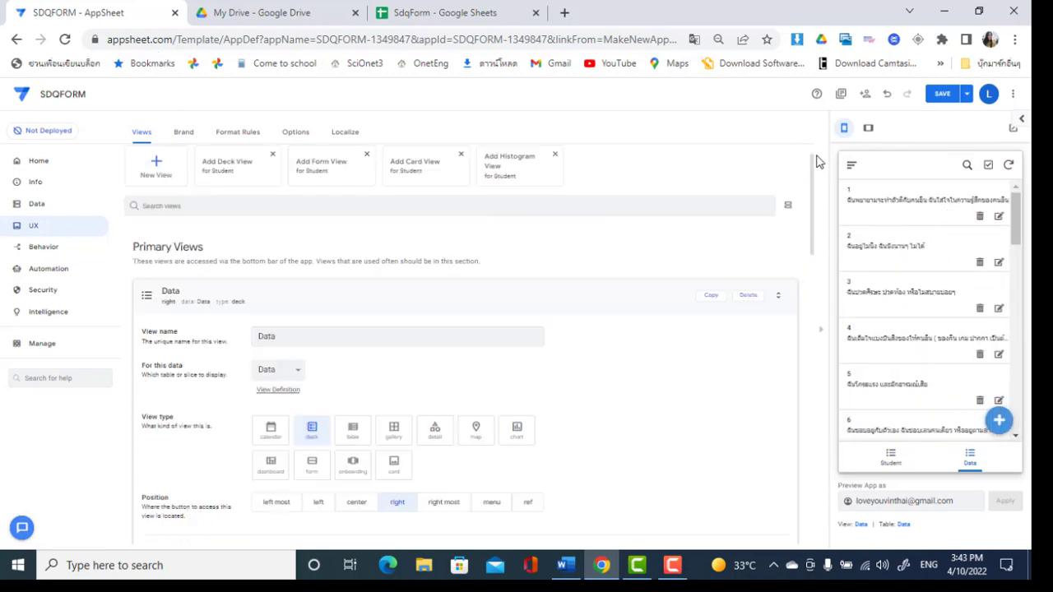
- Switch to the SdqForm spreadsheet in Google Sheets, add a new sheet and name it Form
left_click(35, 205)
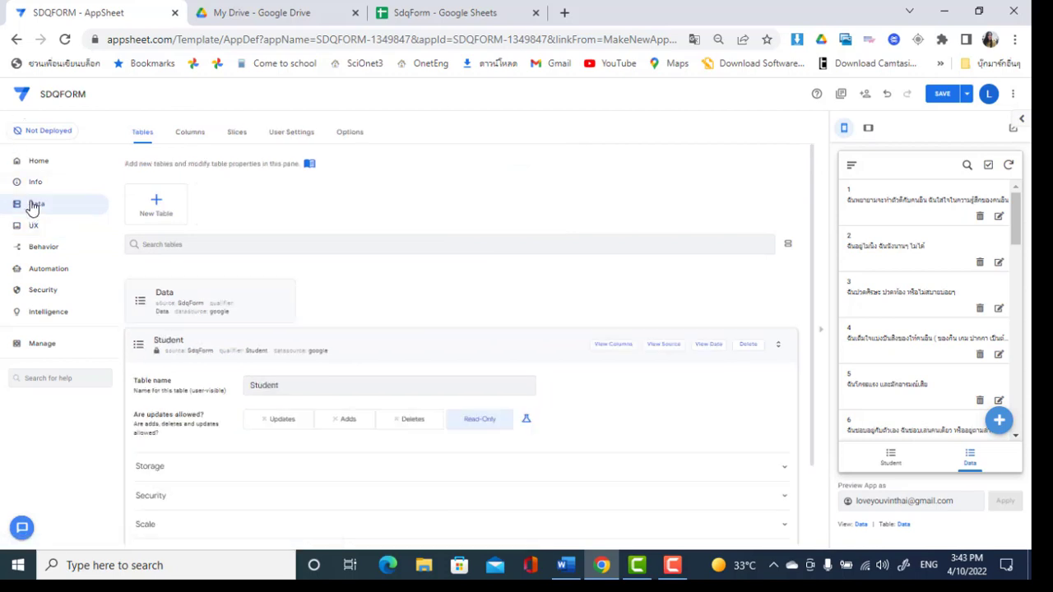
left_click(445, 8)
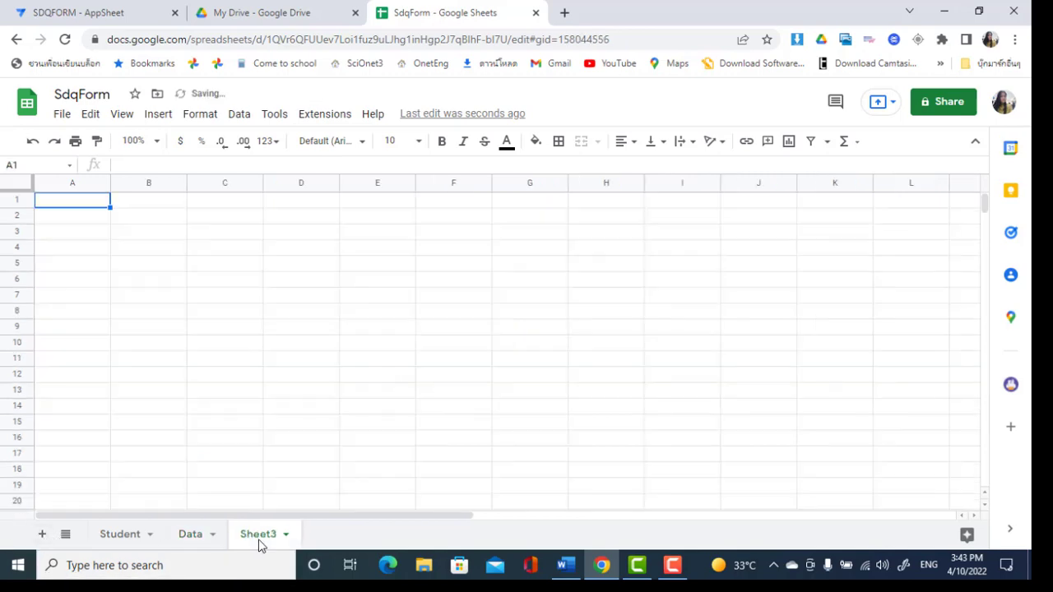
double_click(258, 536)
key("BackSpace")
type("Form")
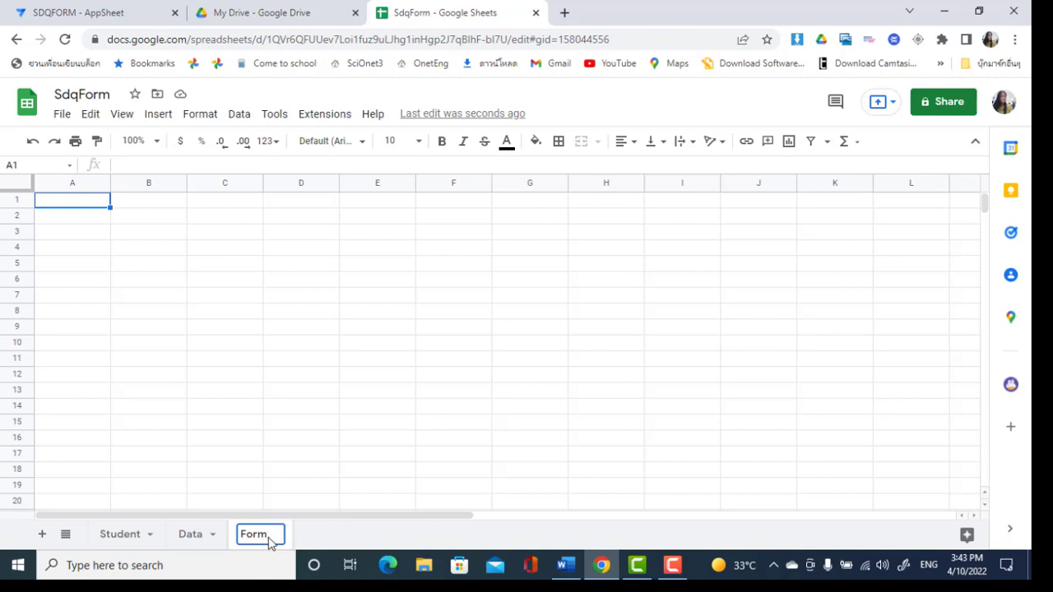
left_click(245, 369)
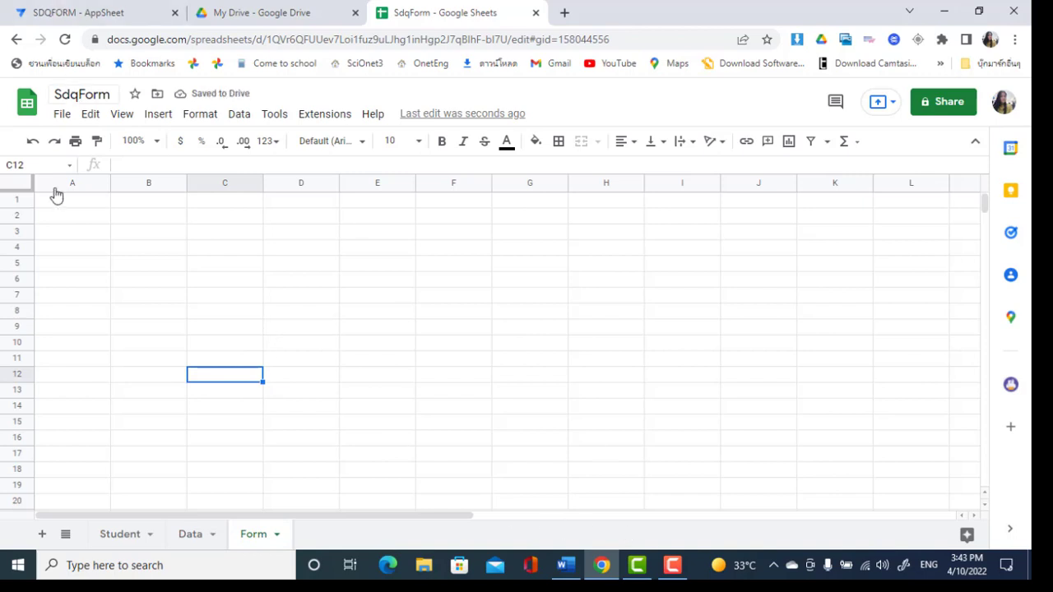
- Check the heading fields of the SDQ form in Word, and enter the header Id in cell A1 of the Form sheet
left_click(88, 206)
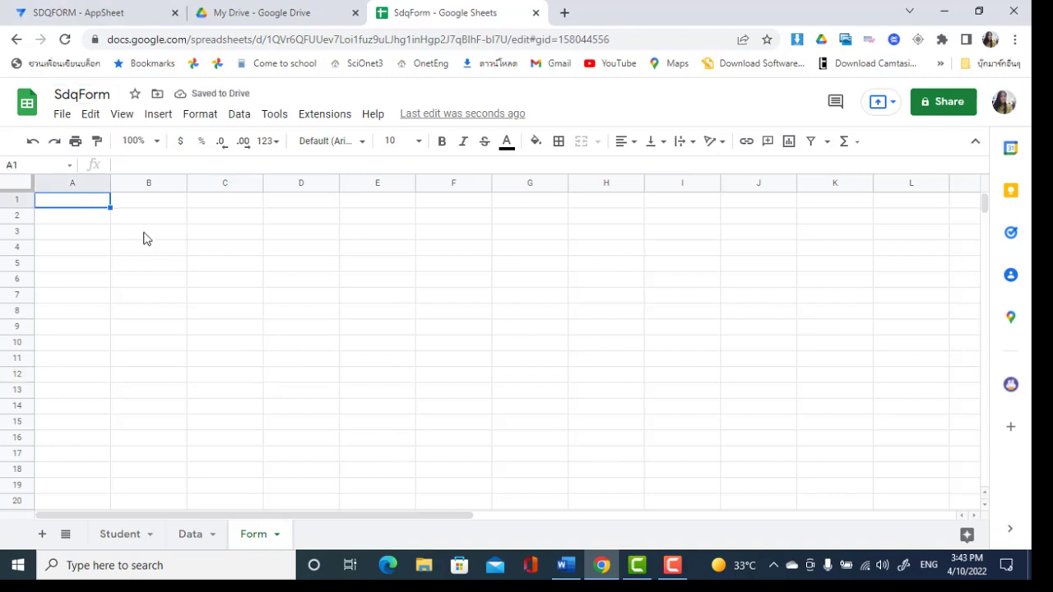
left_click(565, 566)
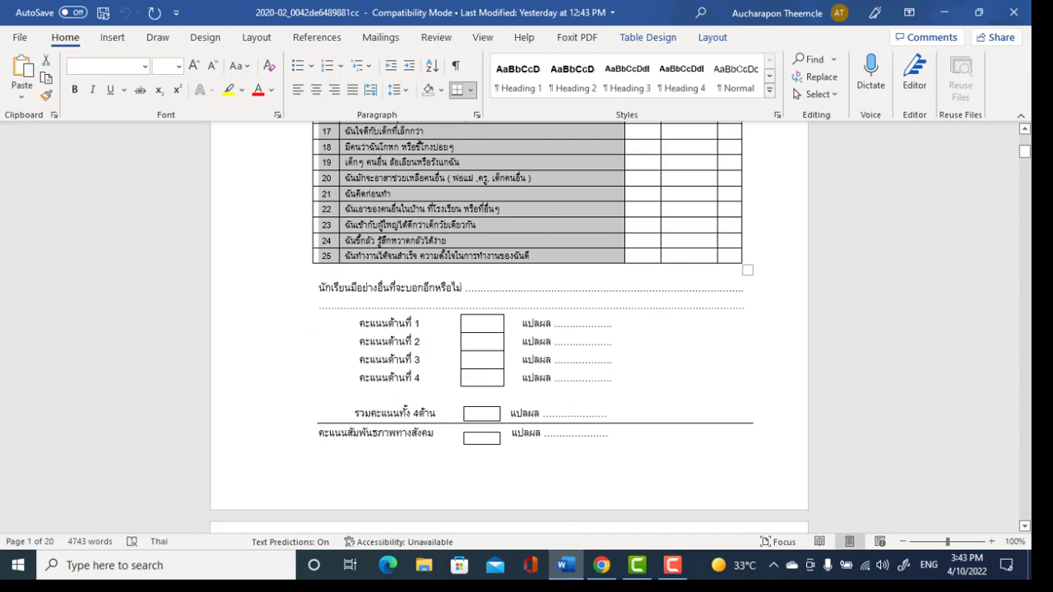
scroll(1026, 153, "up", 5)
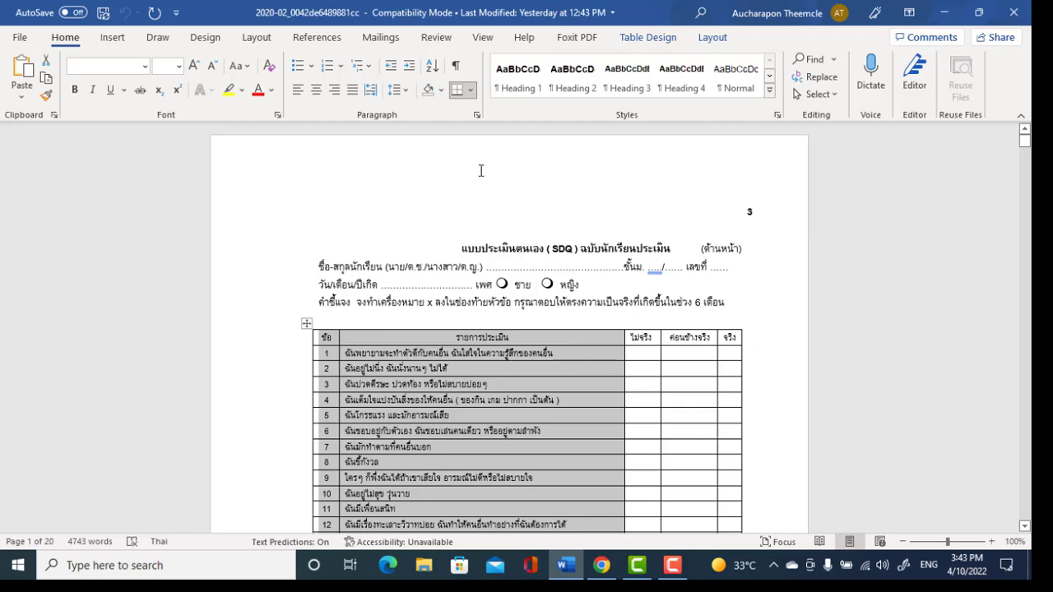
left_click(602, 565)
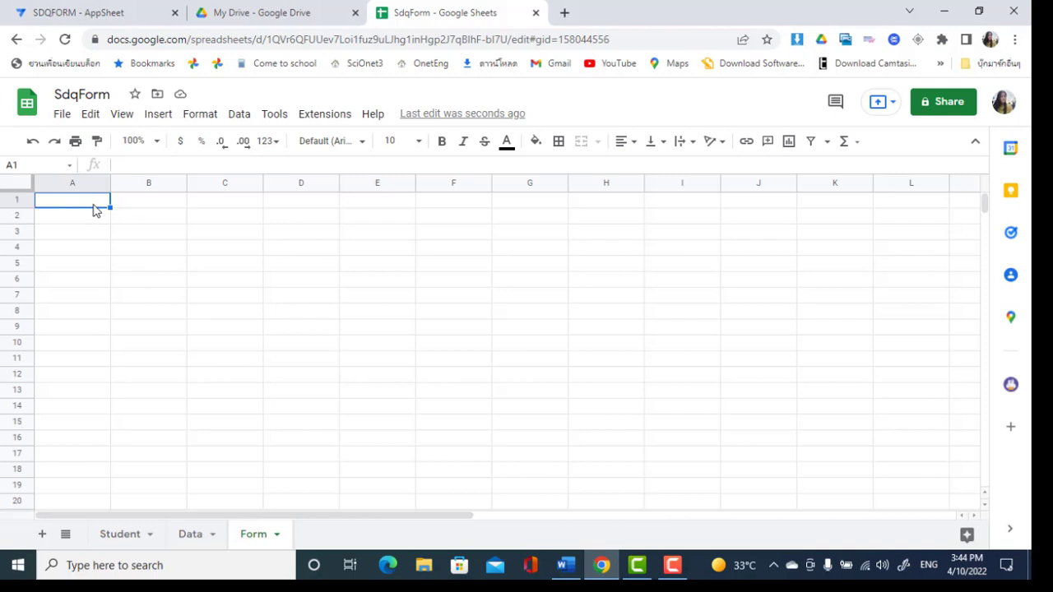
type("Id")
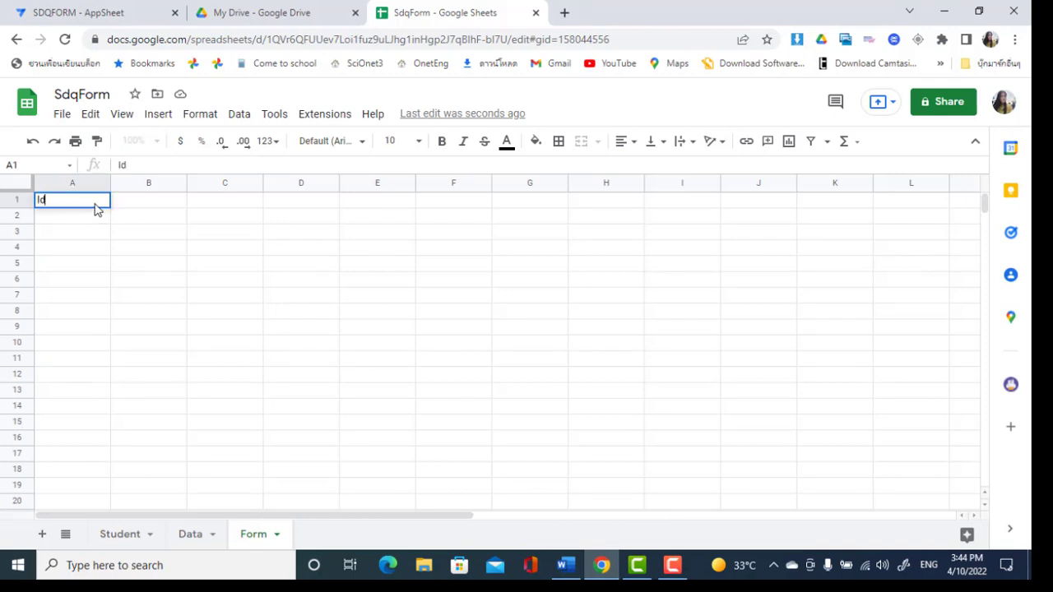
key("Tab")
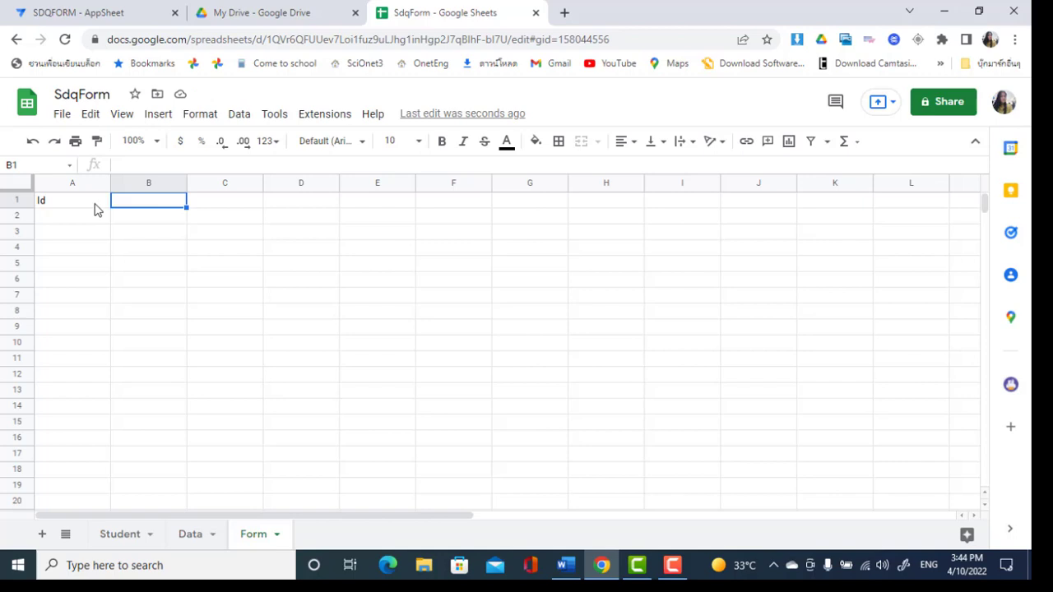
- Enter the header สถานะ in cell B1 of the Form sheet
type("I")
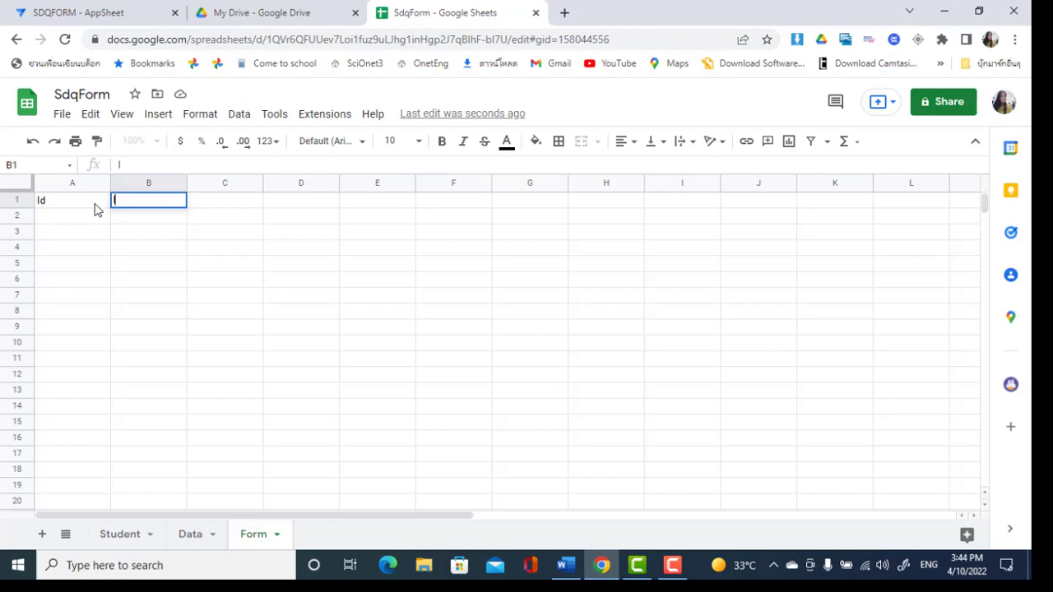
key("BackSpace")
key("alt+shift")
type("สถานะ")
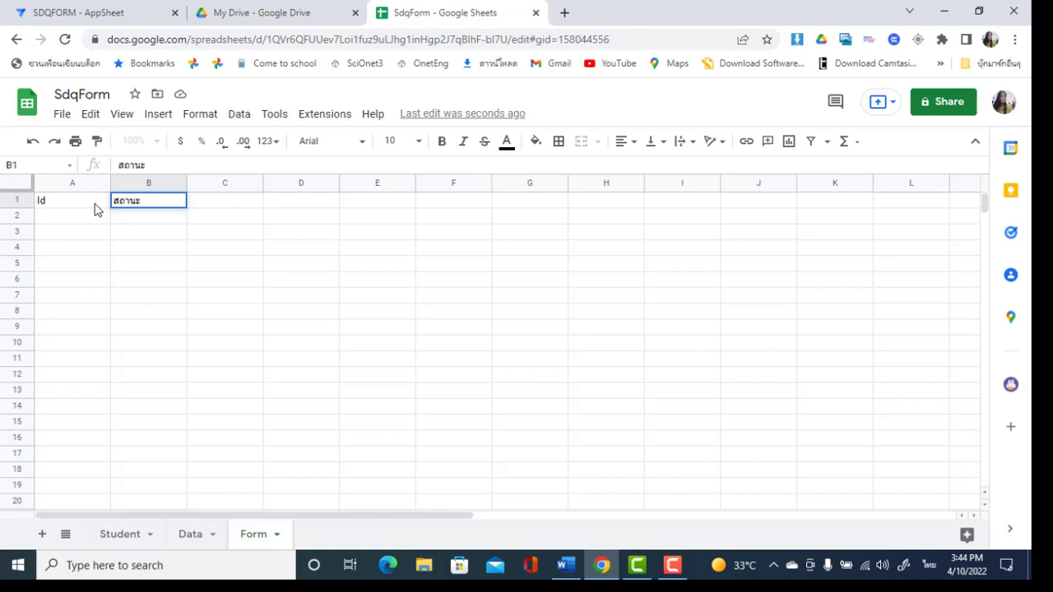
key("Tab")
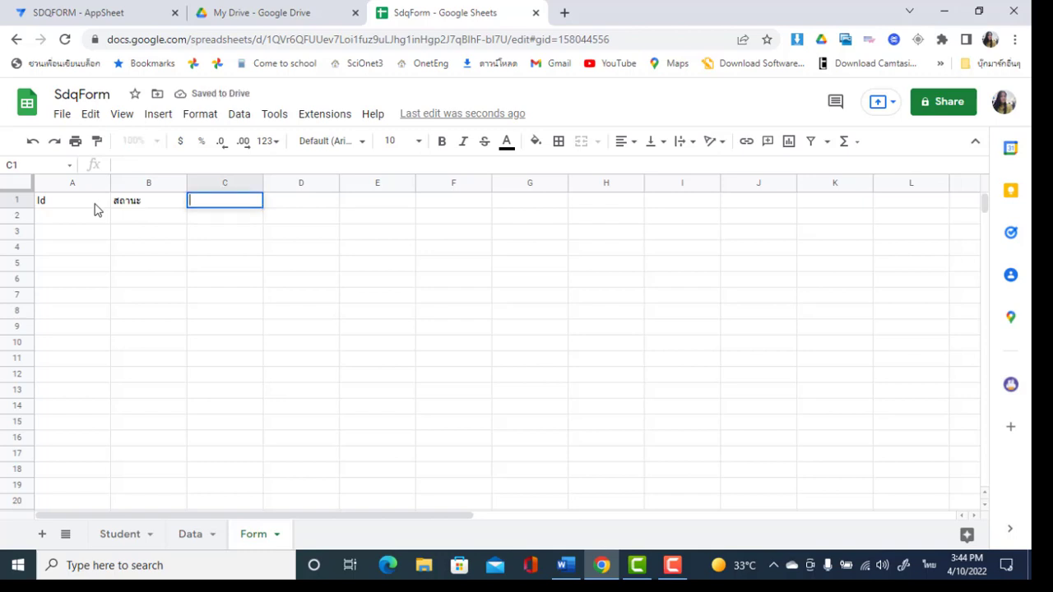
- Enter the header ชื่อ in cell C1 of the Form sheet
key("alt+shift")
type("=")
key("Escape")
type("=")
key("Escape")
key("alt+shift")
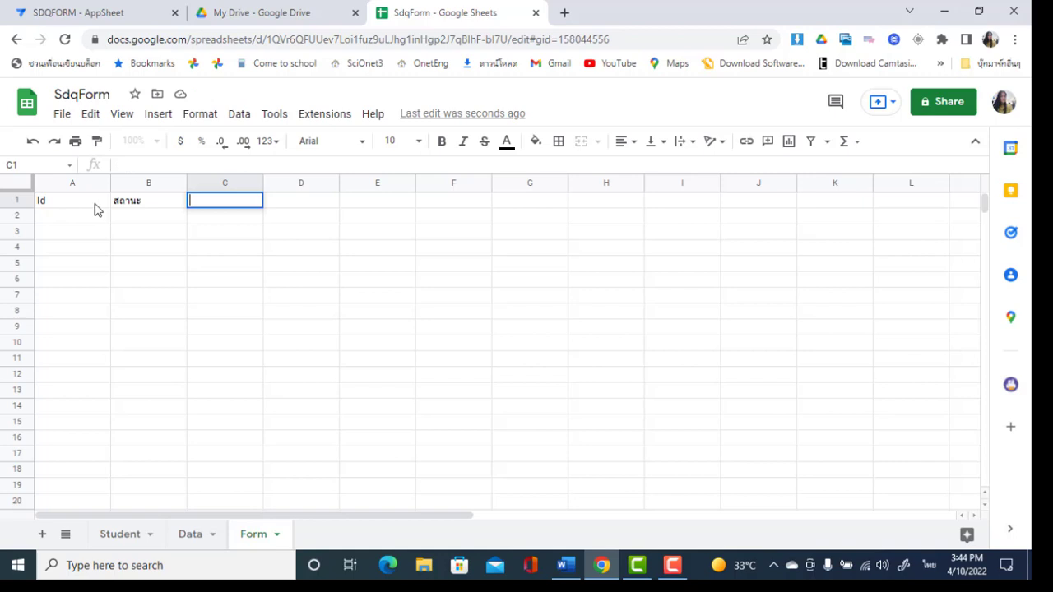
type("๗")
key("BackSpace")
type("ชื่อ")
key("Tab")
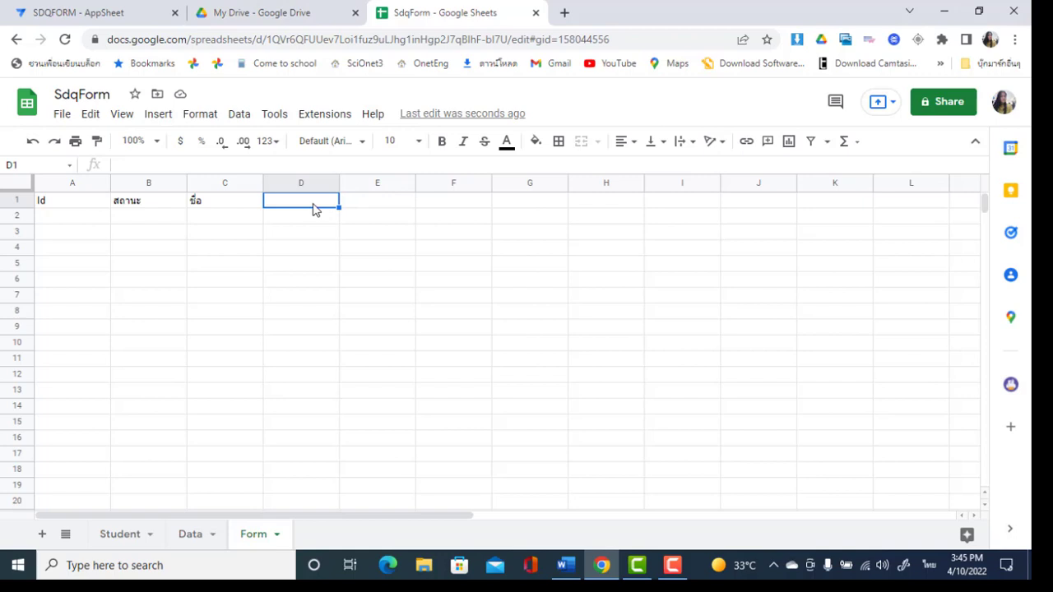
left_click(68, 206)
left_click(132, 207)
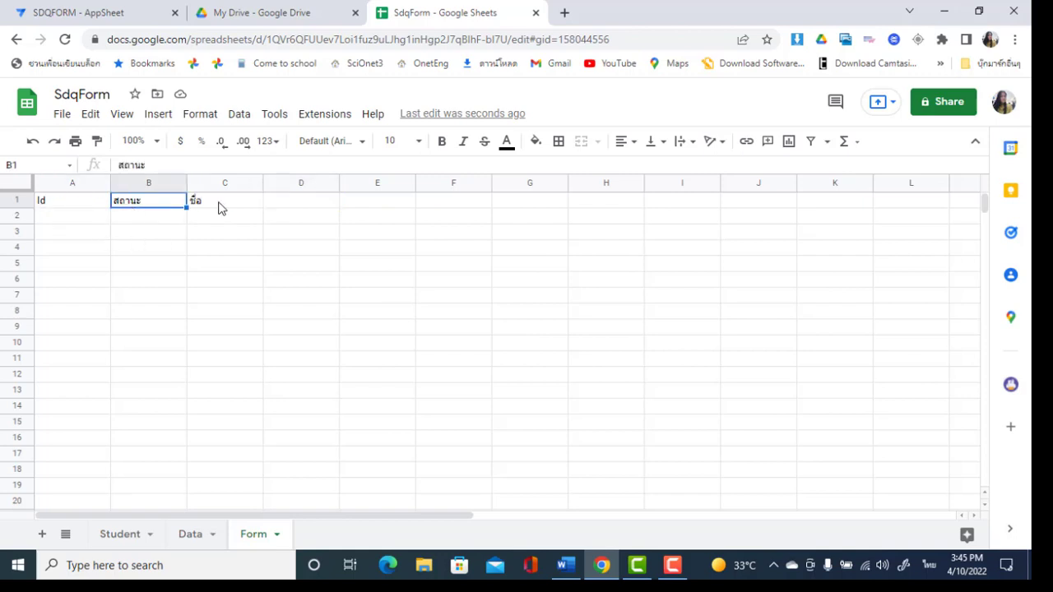
left_click(220, 207)
left_click(295, 207)
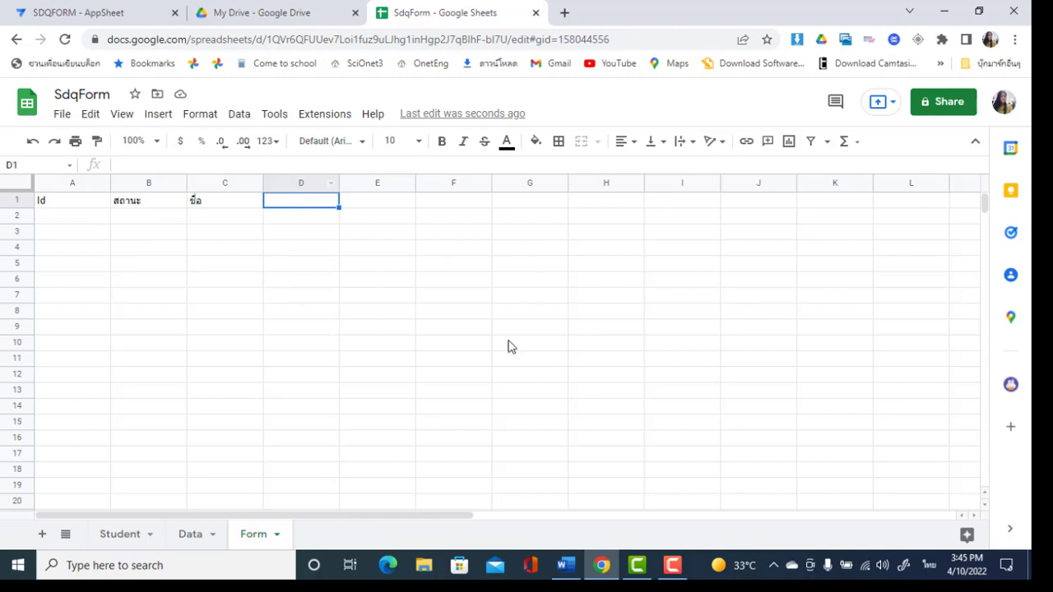
left_click(156, 207)
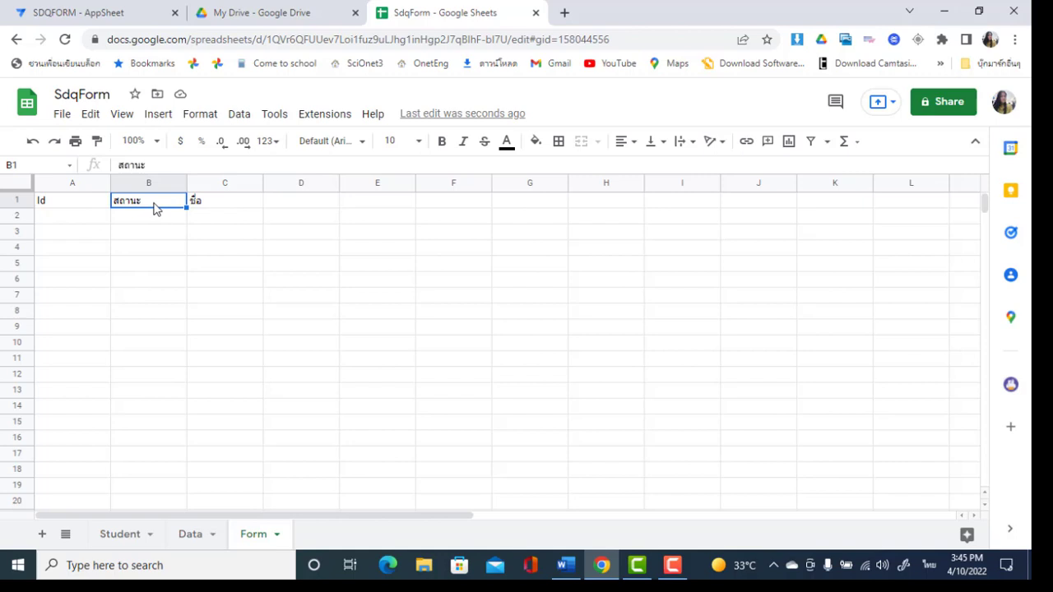
left_click(222, 204)
- Enter the headers ชื่อผู้ปกครอง in cell D1 and ชื่อครู in cell E1 of the Form sheet
left_click(300, 210)
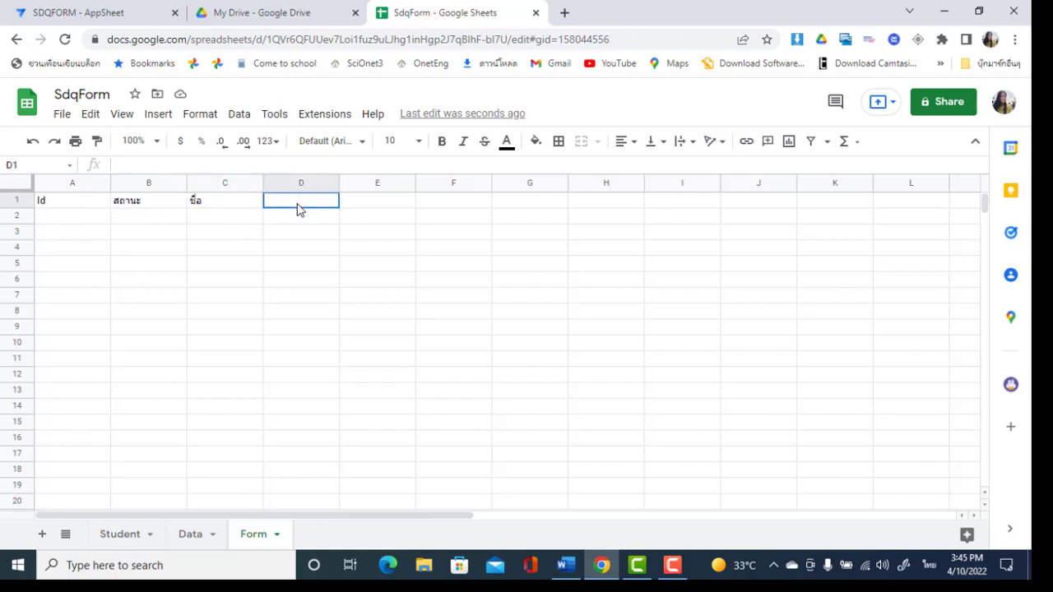
type("ชื่อ")
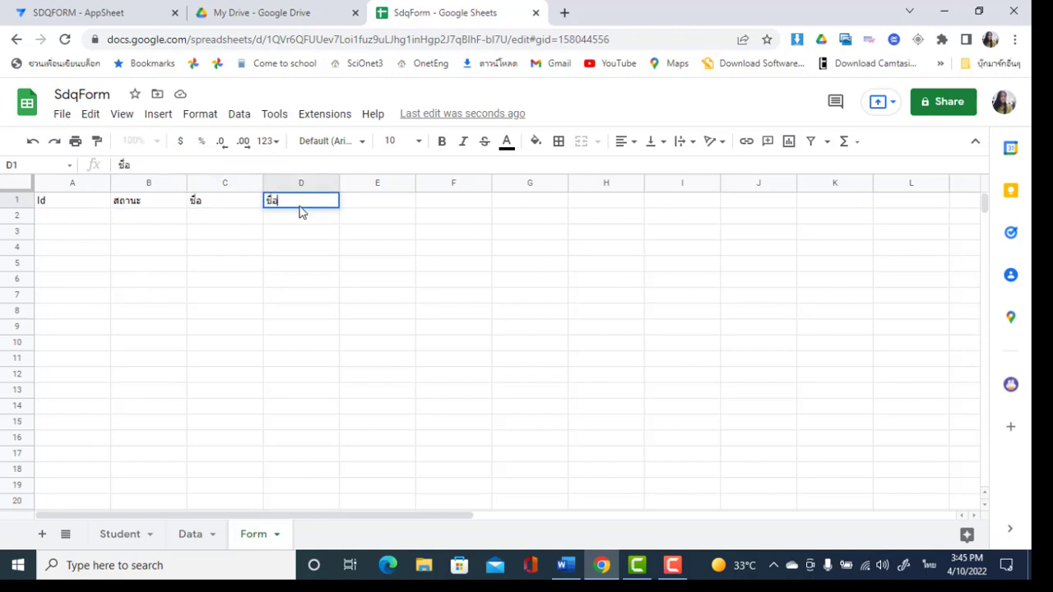
type("ผู้ปกครอง")
key("grave")
type("lll")
key("BackSpace")
key("BackSpace")
key("BackSpace")
key("grave")
key("Tab")
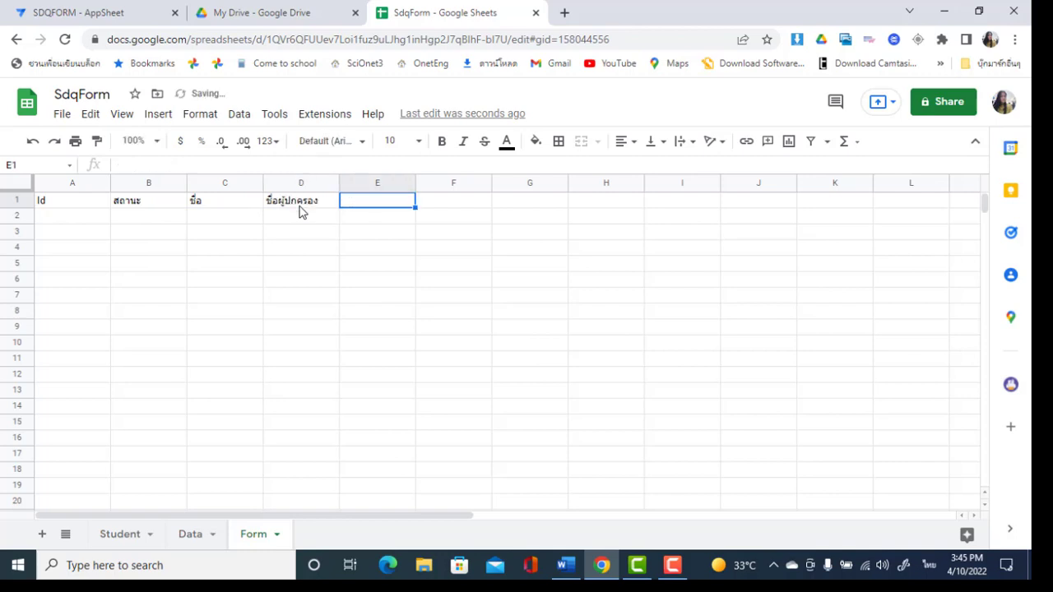
type("ชื่อครู")
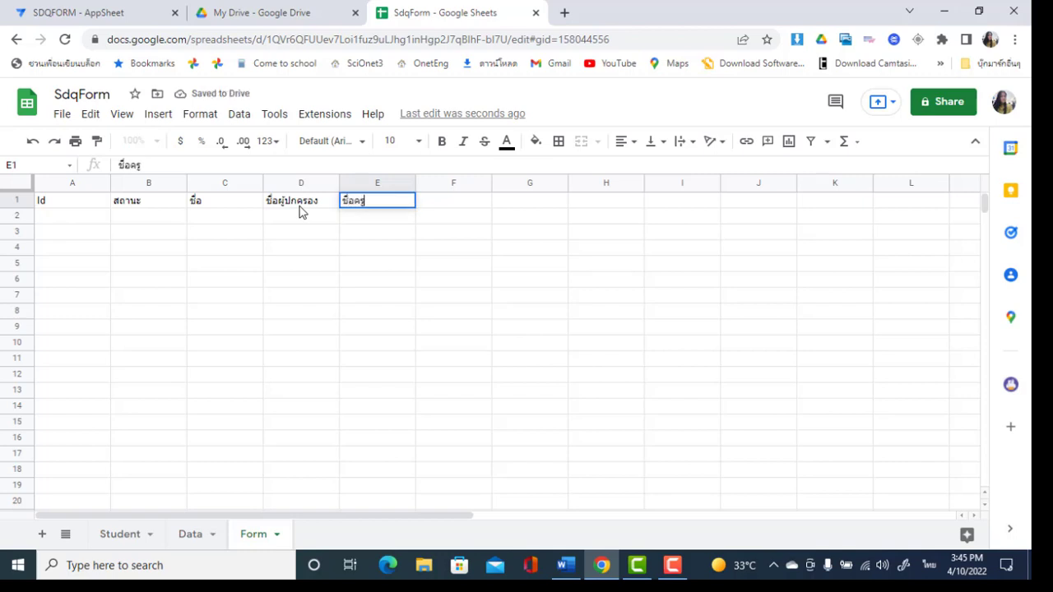
key("Return")
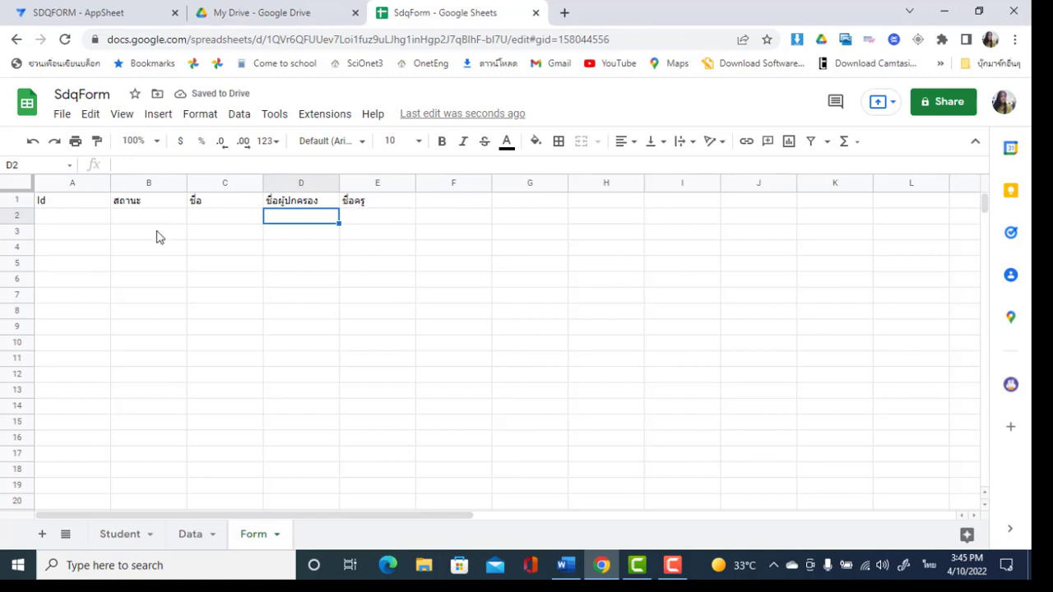
left_click(153, 201)
left_click(46, 205)
left_click(139, 202)
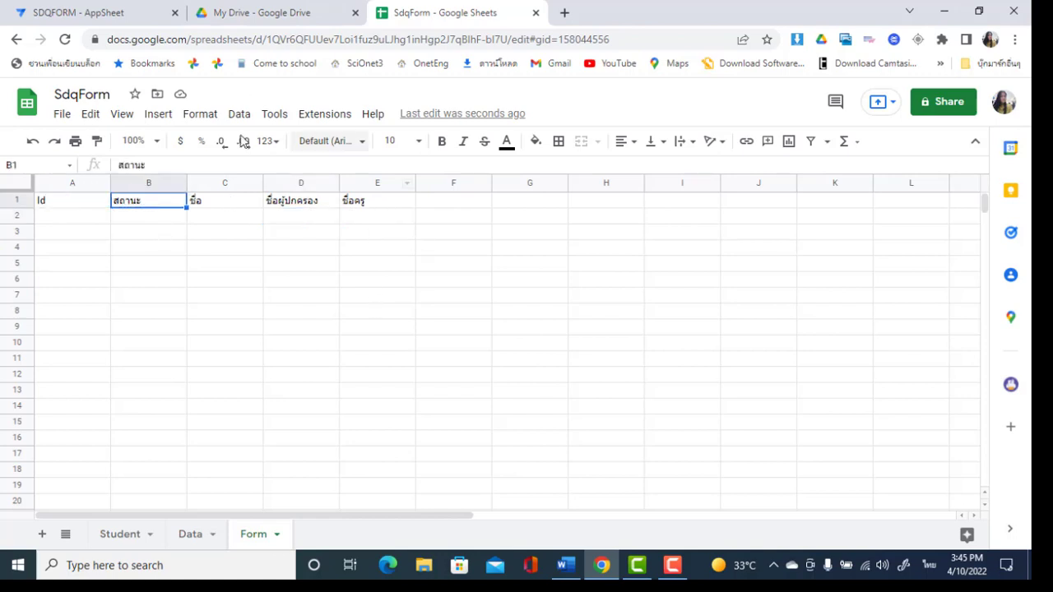
left_click(454, 205)
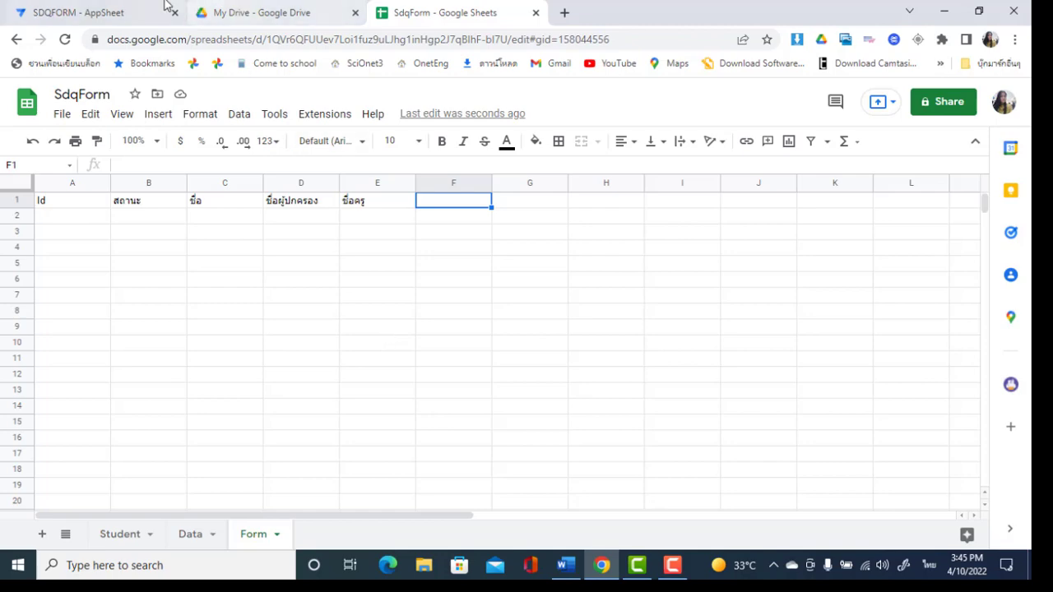
left_click(80, 9)
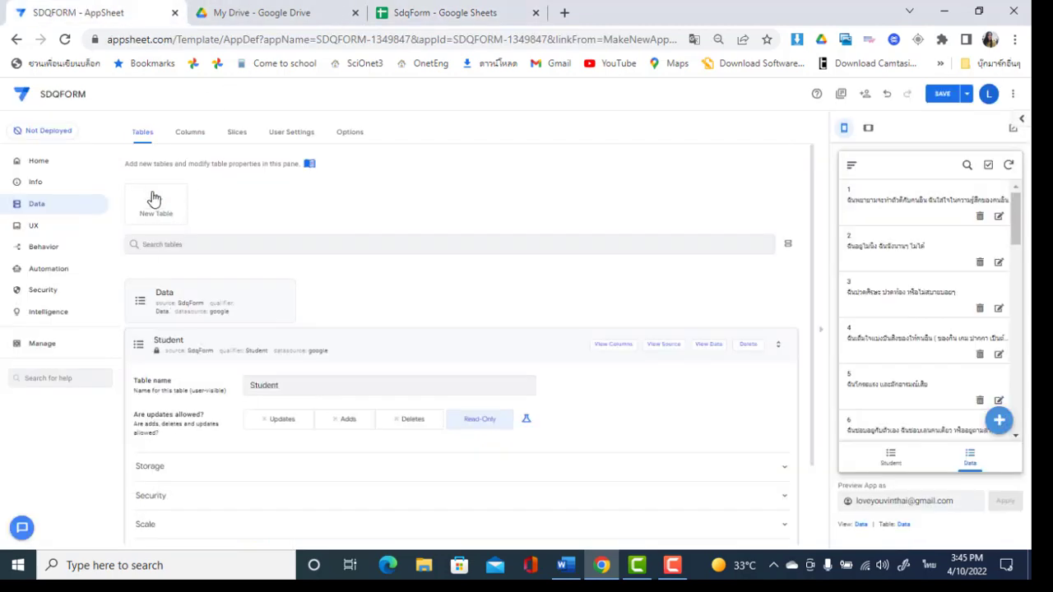
left_click(152, 200)
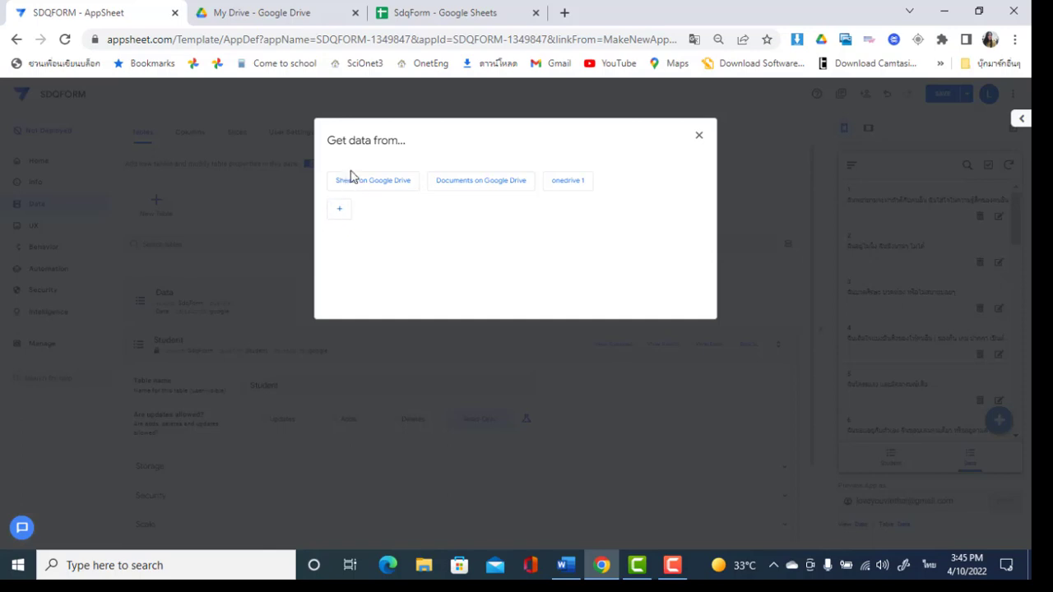
left_click(351, 182)
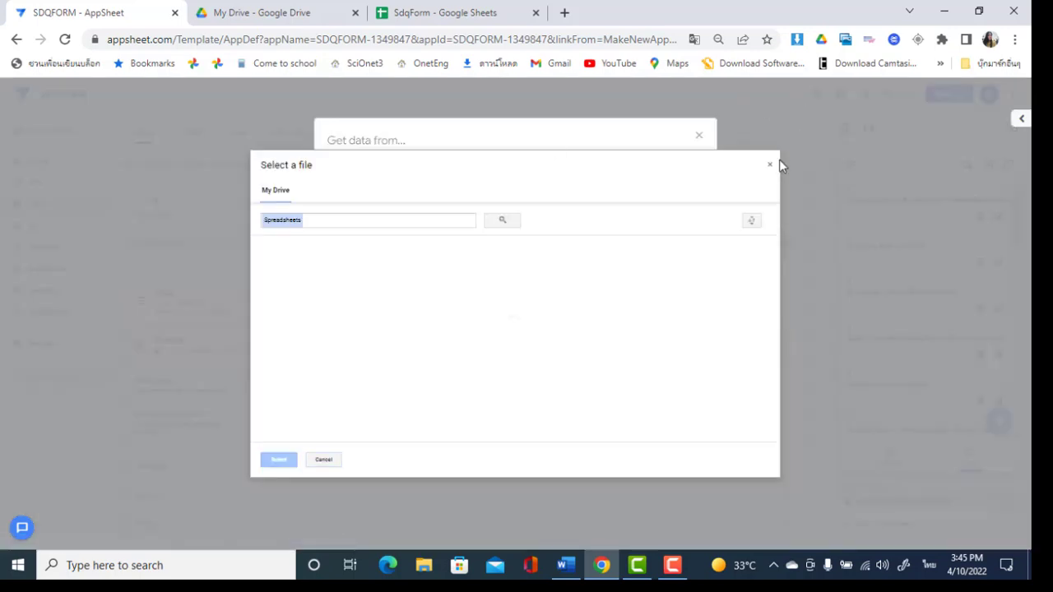
left_click(770, 167)
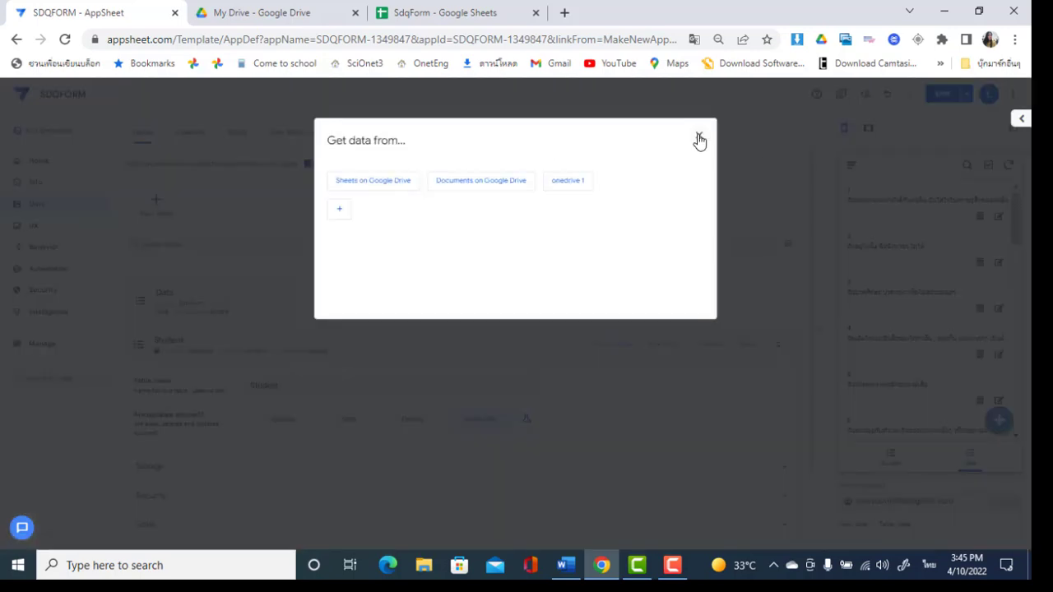
- Check the Form sheet in SdqForm and reload the SDQFORM app editor in AppSheet
left_click(436, 9)
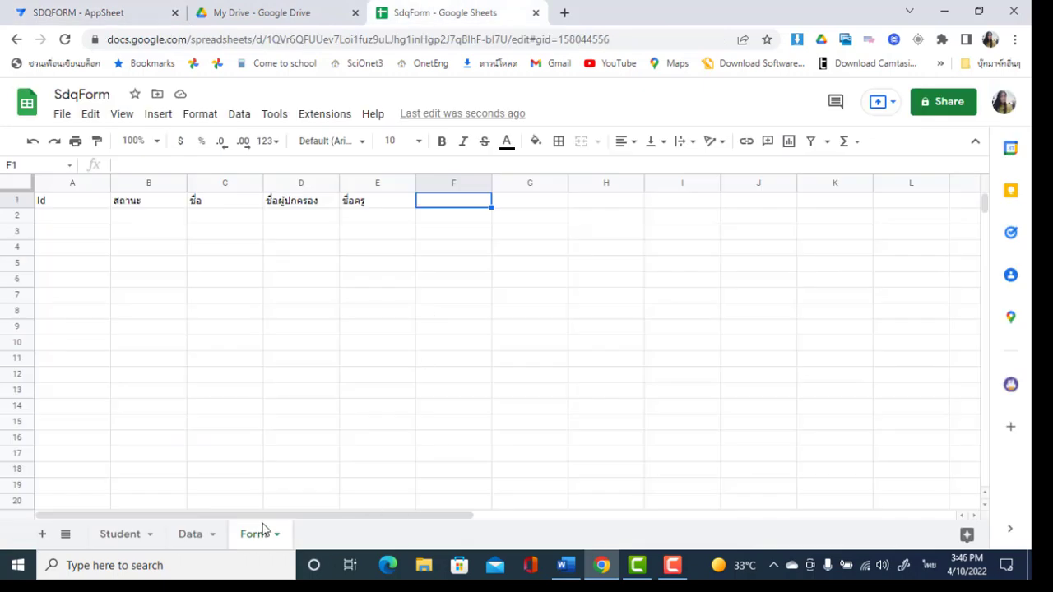
left_click(138, 10)
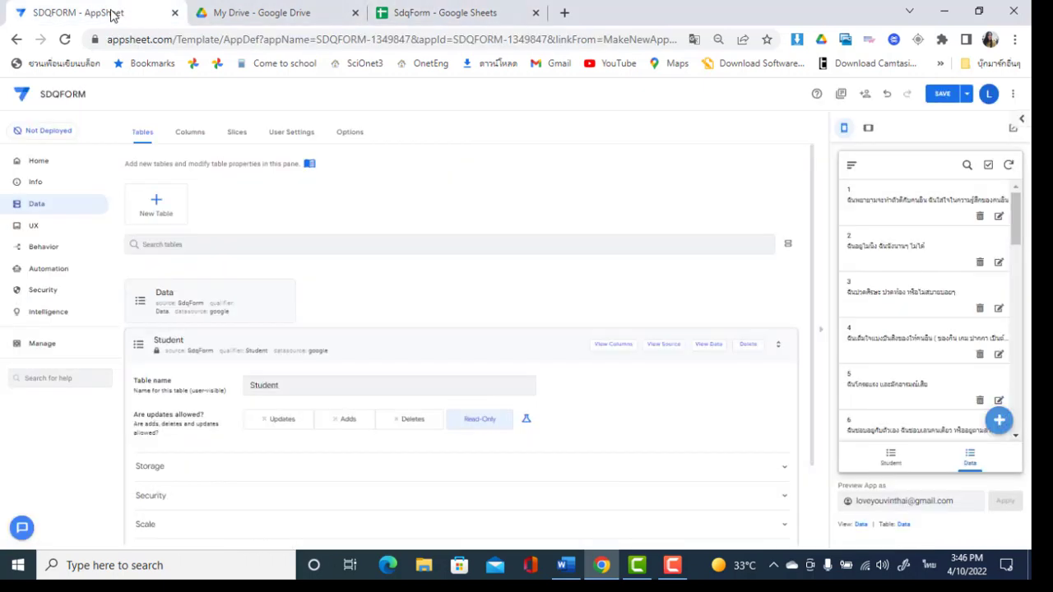
left_click(65, 41)
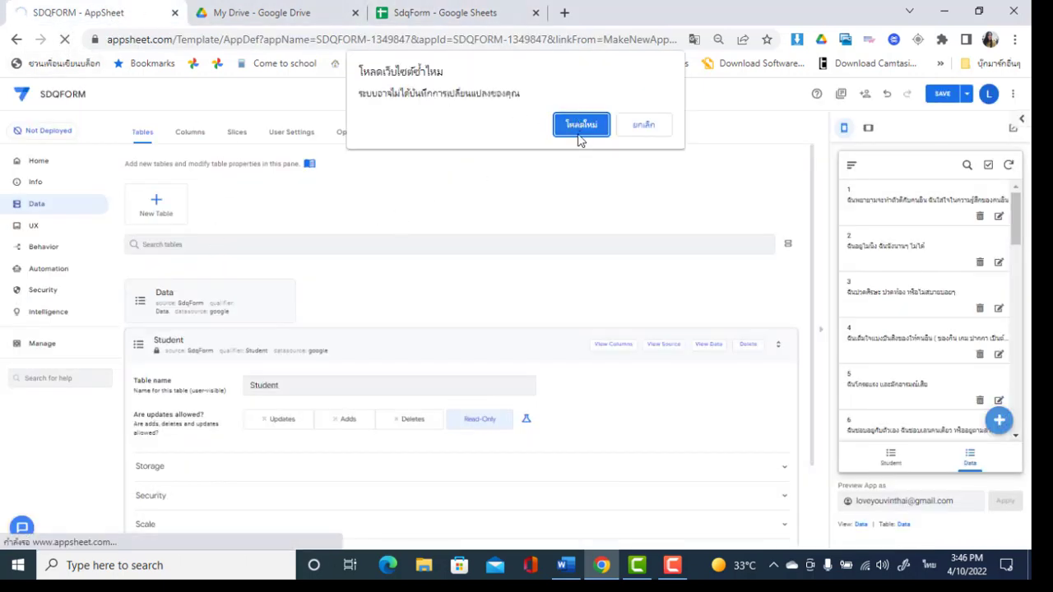
left_click(580, 125)
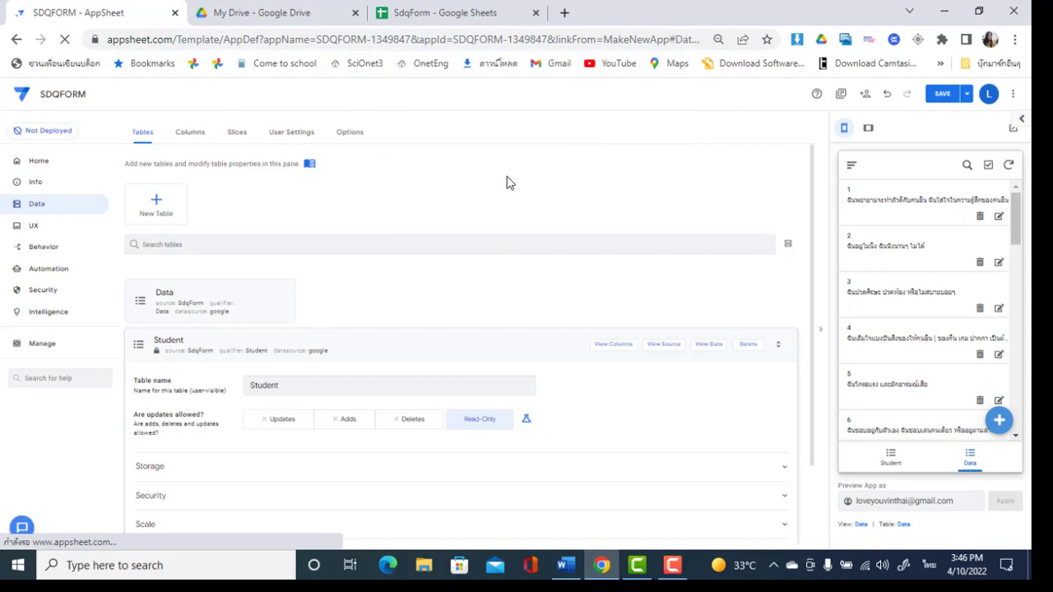
left_click(448, 11)
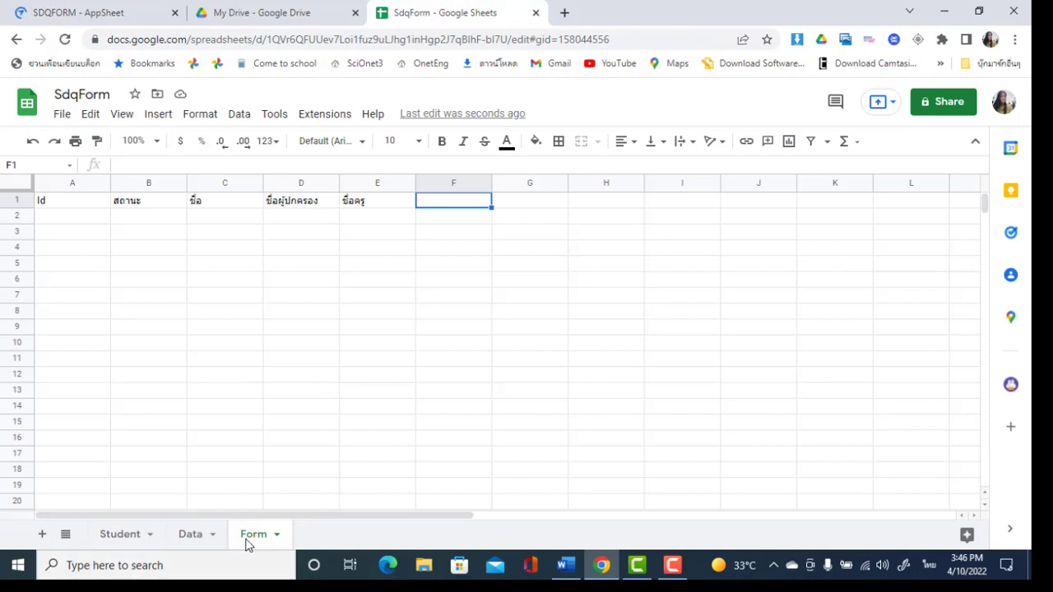
left_click(74, 10)
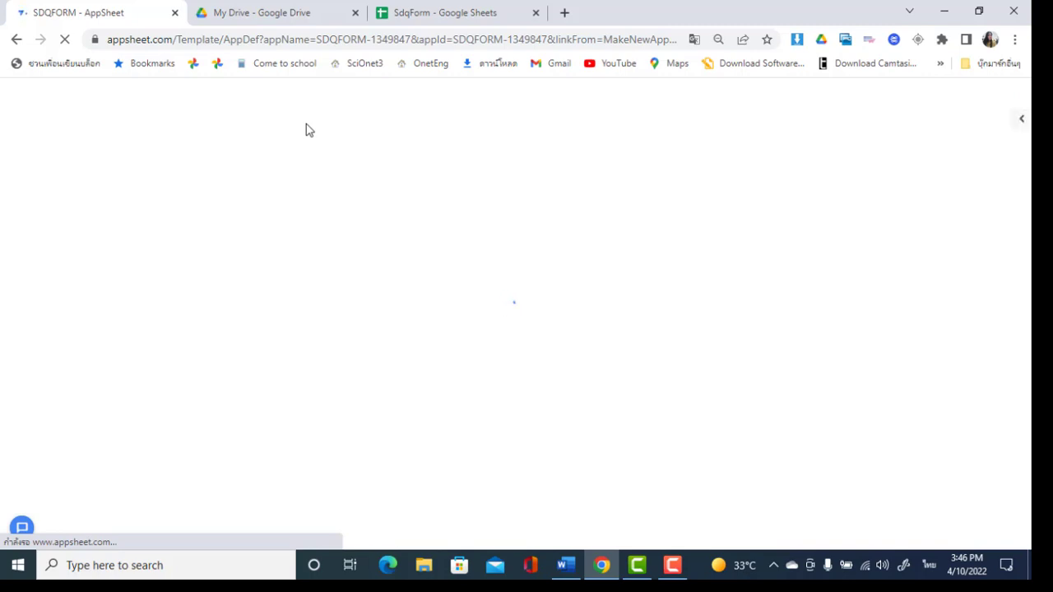
left_click(502, 9)
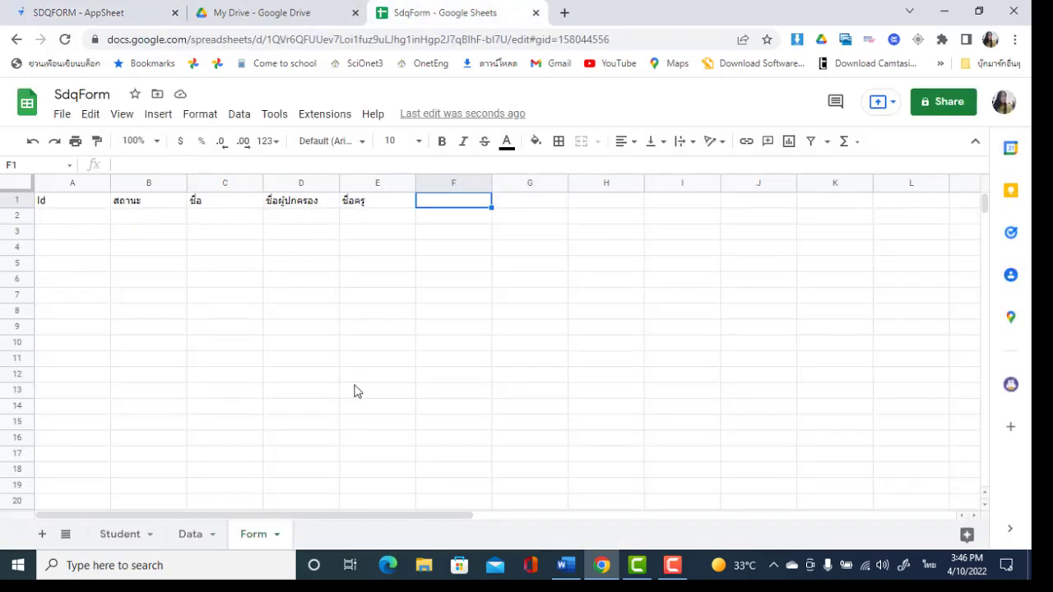
left_click(100, 19)
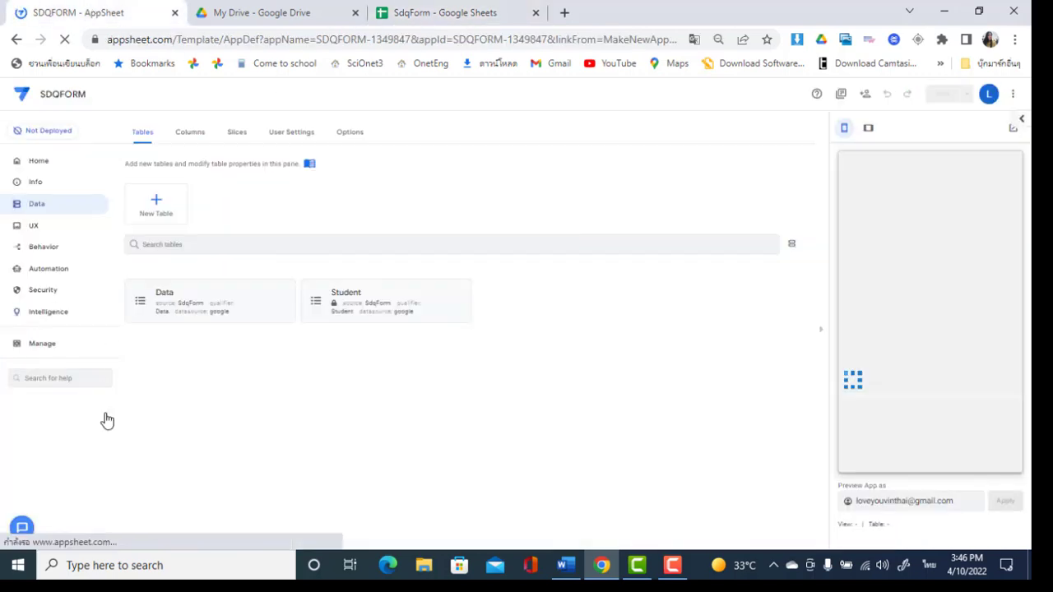
- Start a new table from Google Drive, search for sdqform and choose the SdqForm spreadsheet as its source
left_click(156, 206)
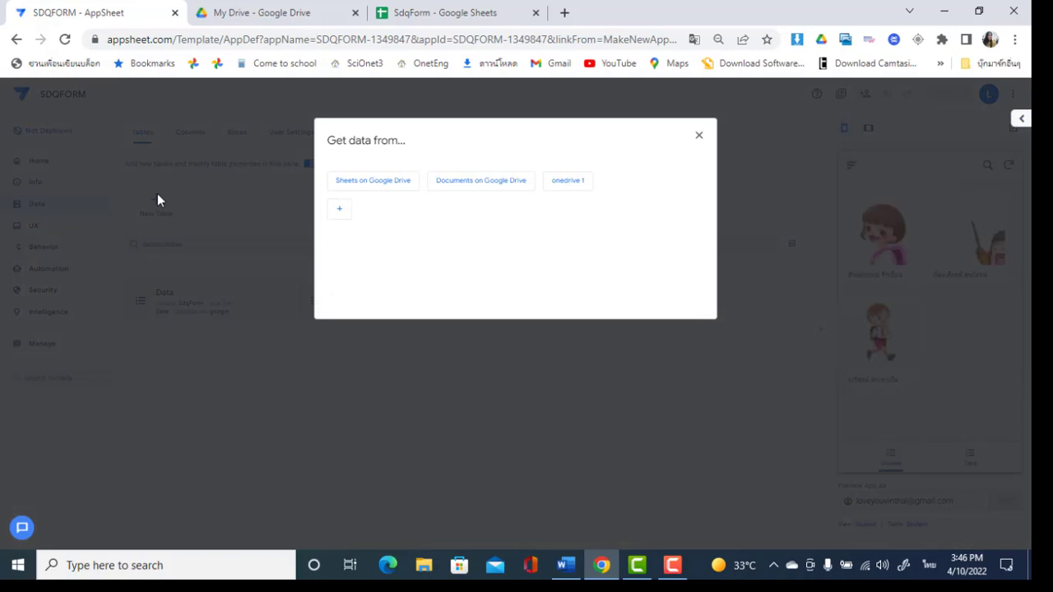
left_click(370, 189)
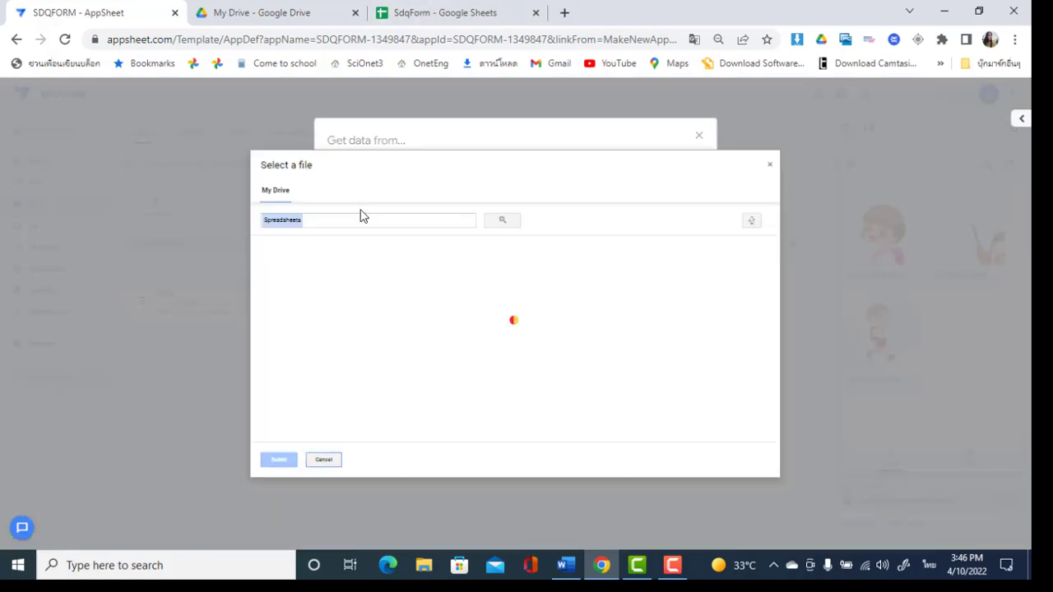
type("ห")
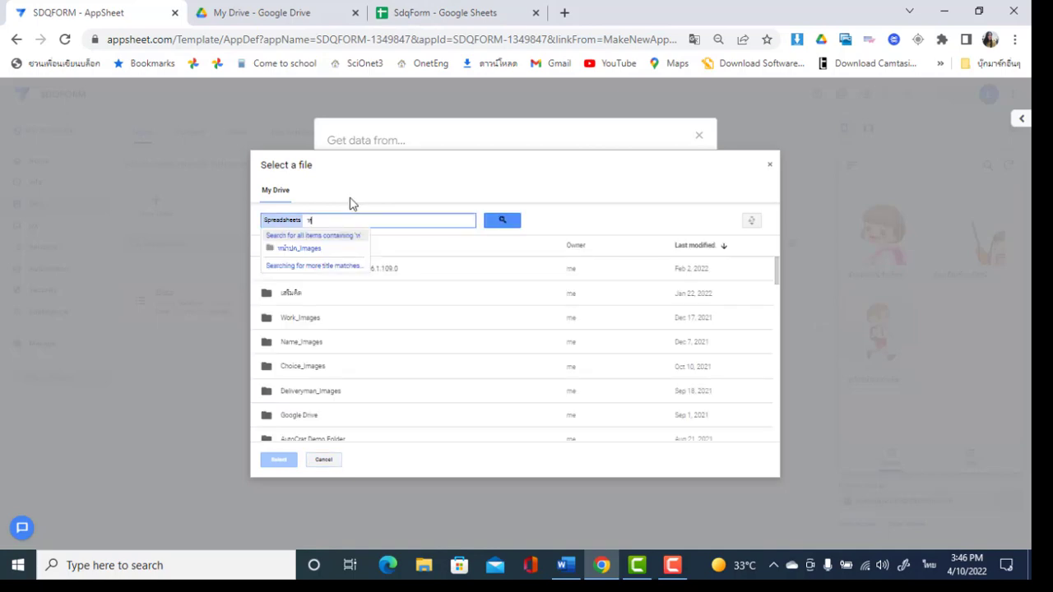
key("BackSpace")
type("ห")
key("BackSpace")
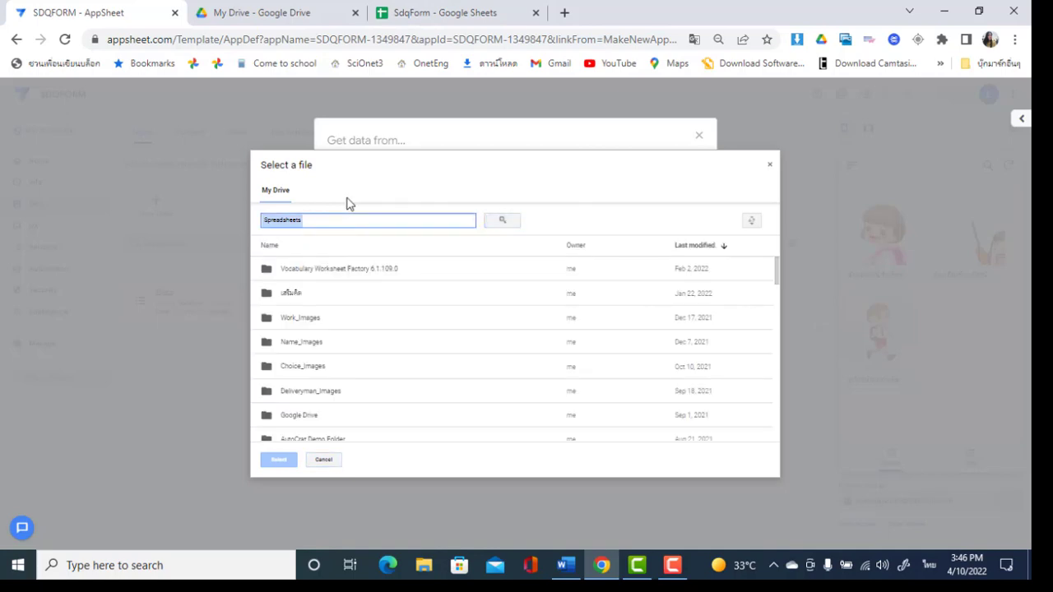
key("grave")
type("sdq")
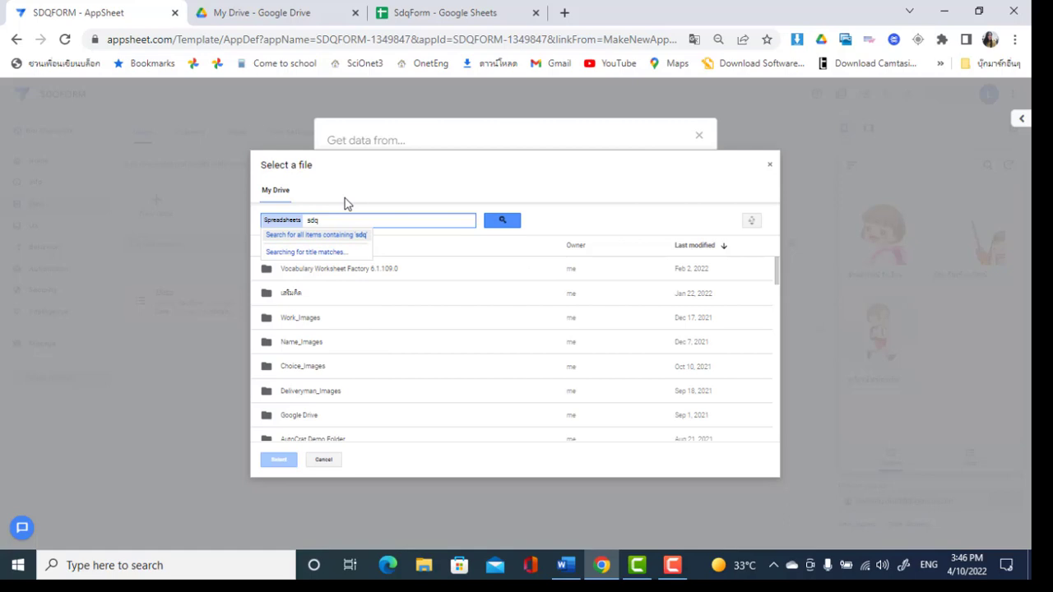
type("form")
key("Return")
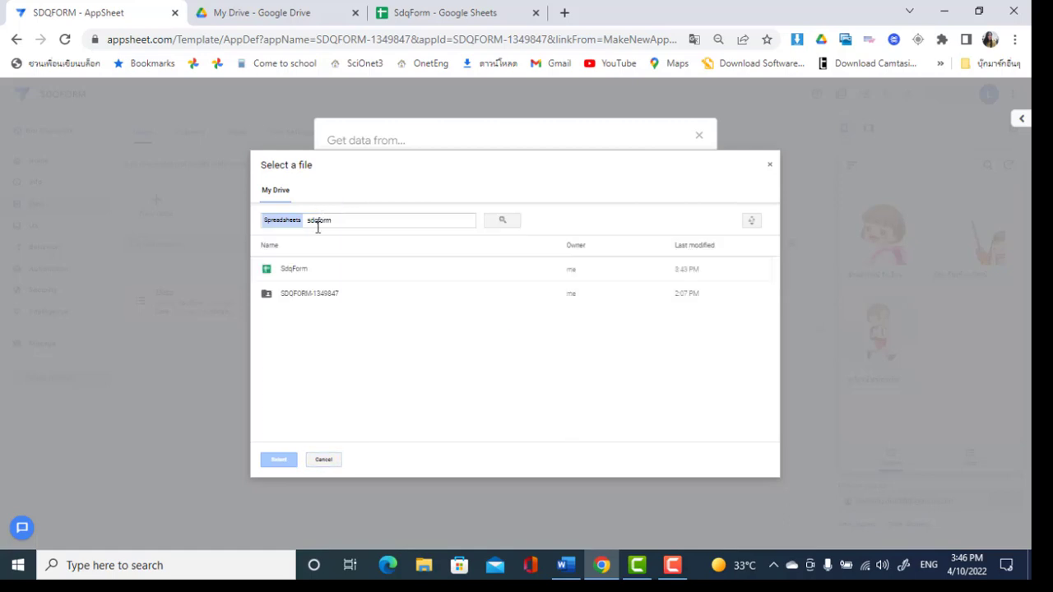
double_click(305, 270)
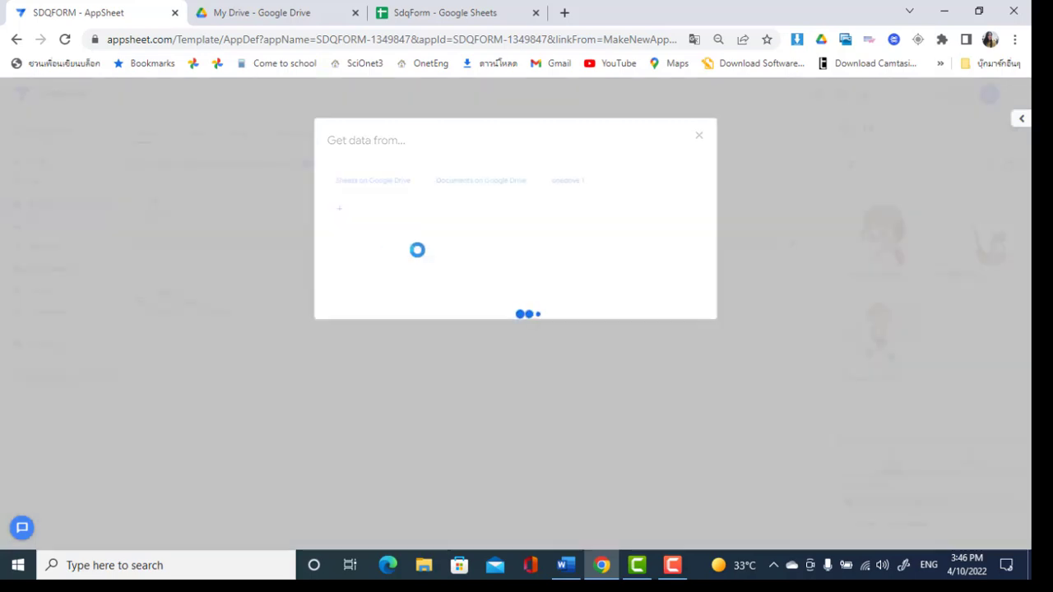
- Choose the Form worksheet and add it as a table with updates, adds and deletes allowed
left_click(489, 224)
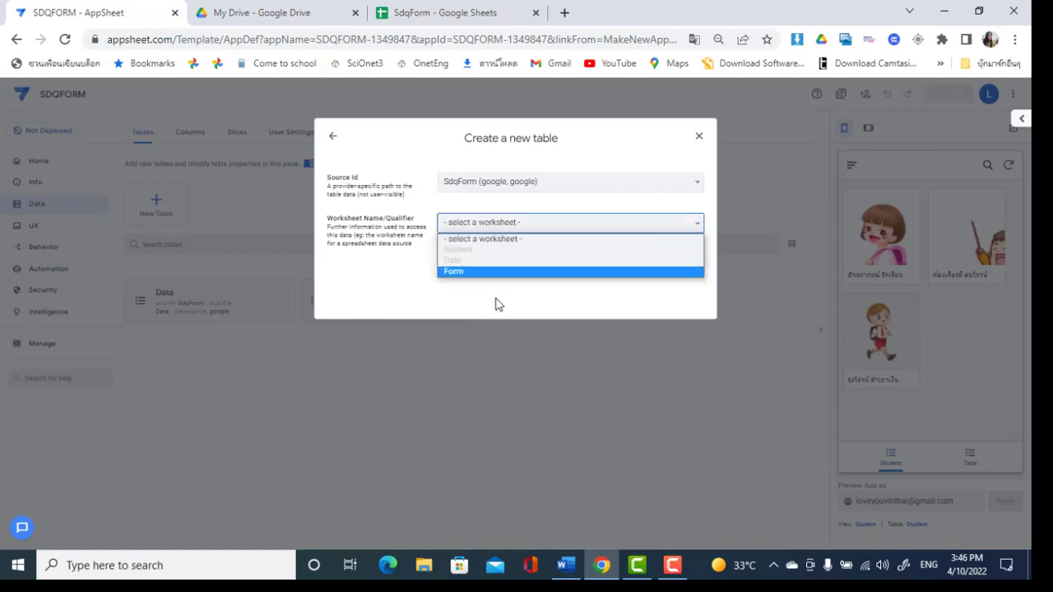
left_click(473, 272)
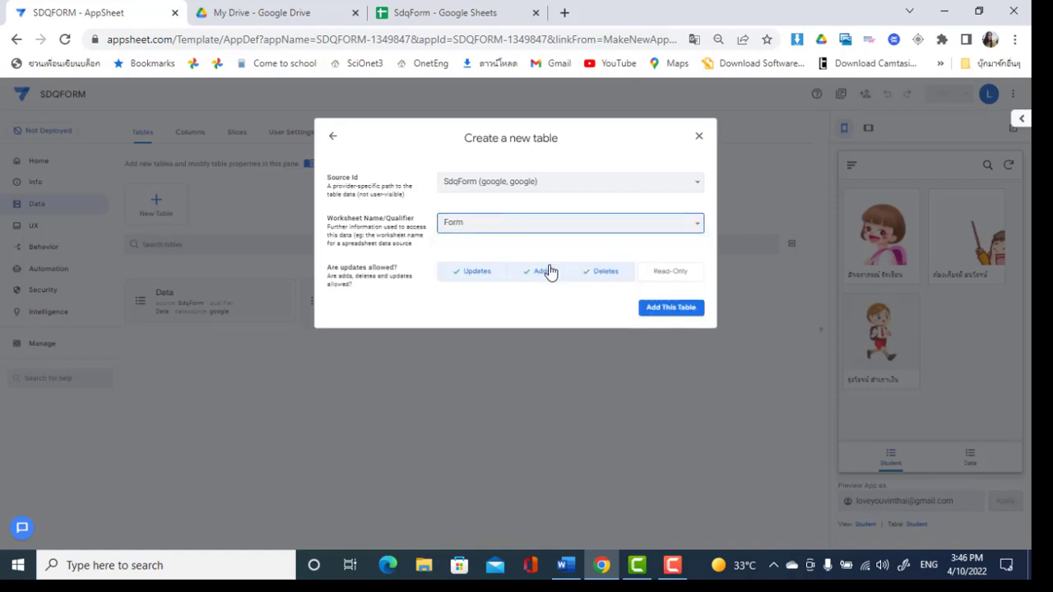
left_click(671, 311)
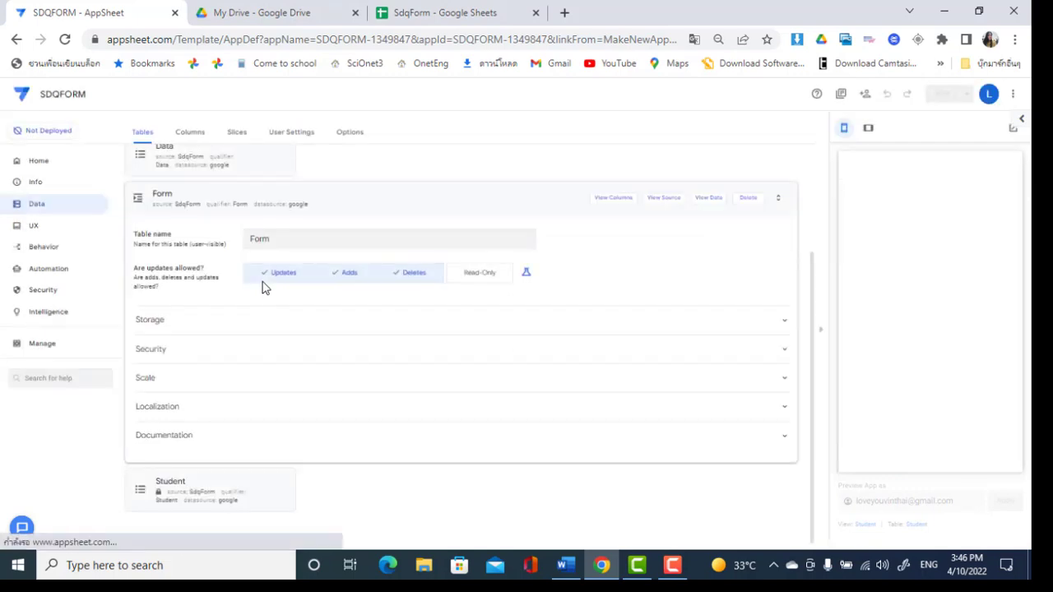
- Review the Form table's column settings and set the สถานะ column's type to Enum
left_click(618, 201)
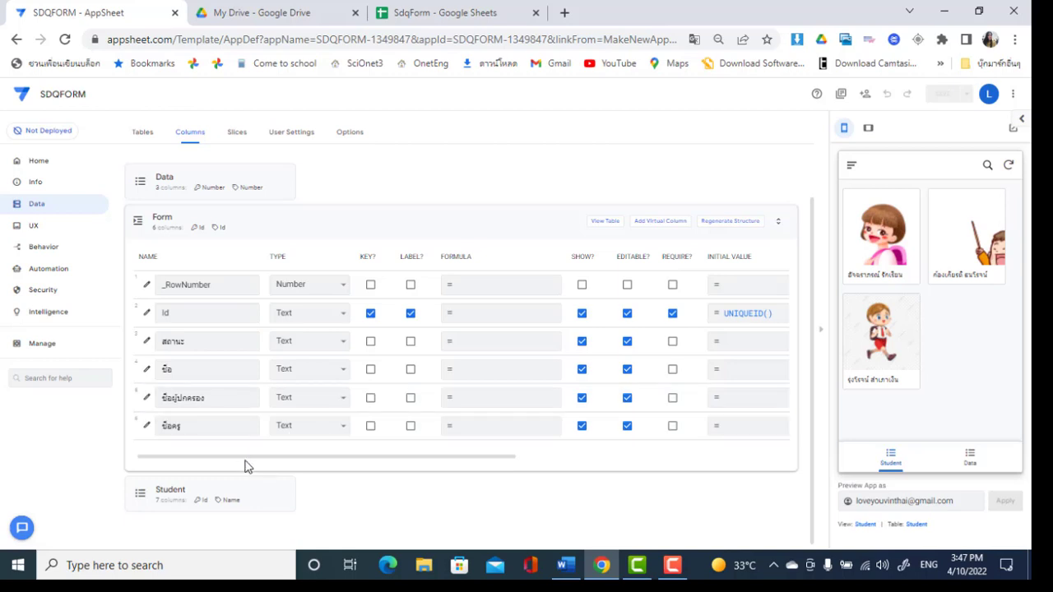
left_click_drag(244, 457, 348, 461)
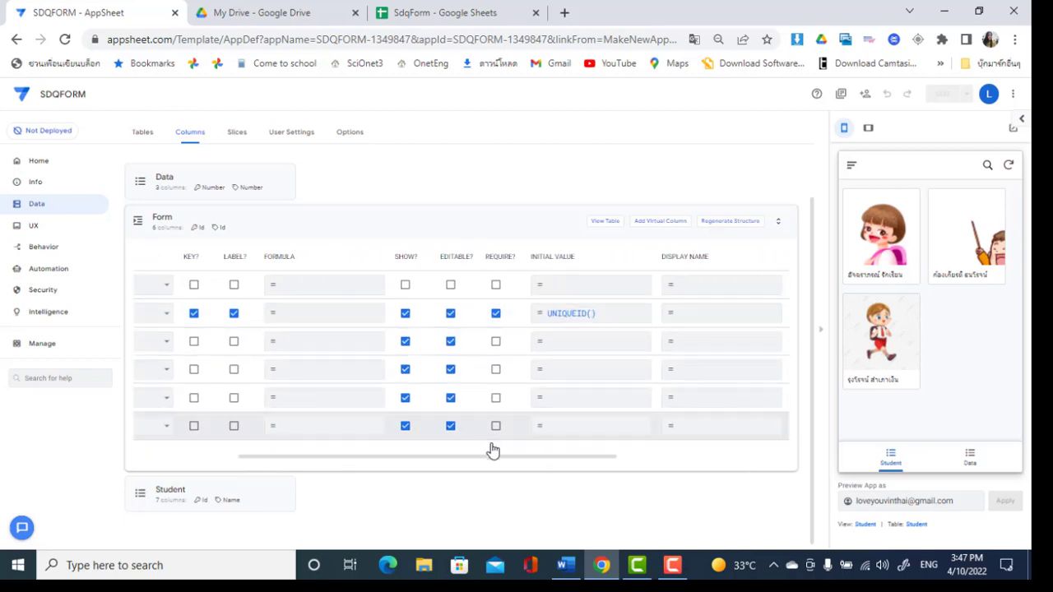
left_click_drag(498, 458, 274, 465)
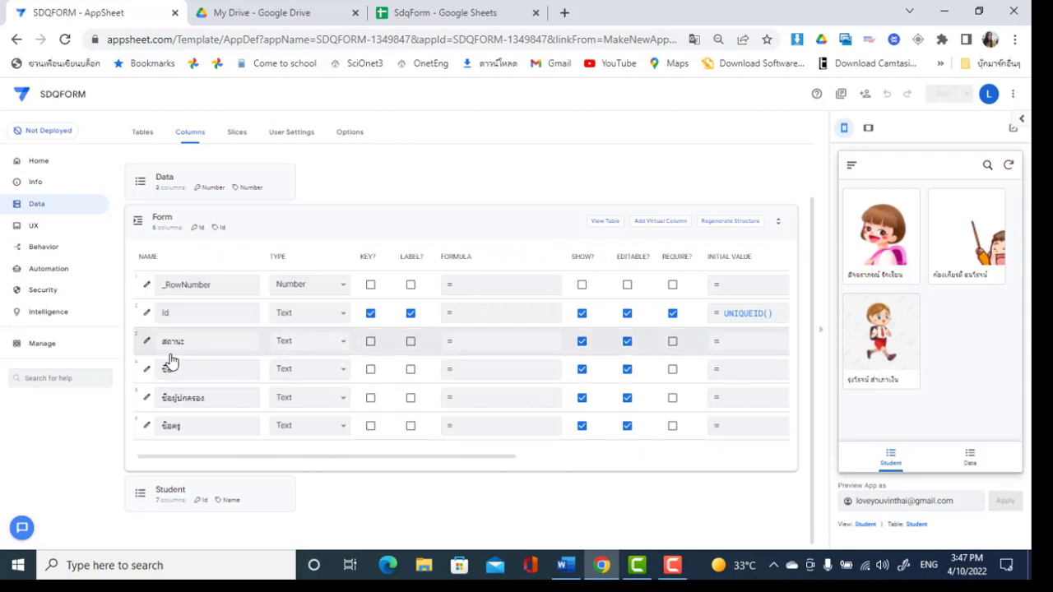
left_click(336, 341)
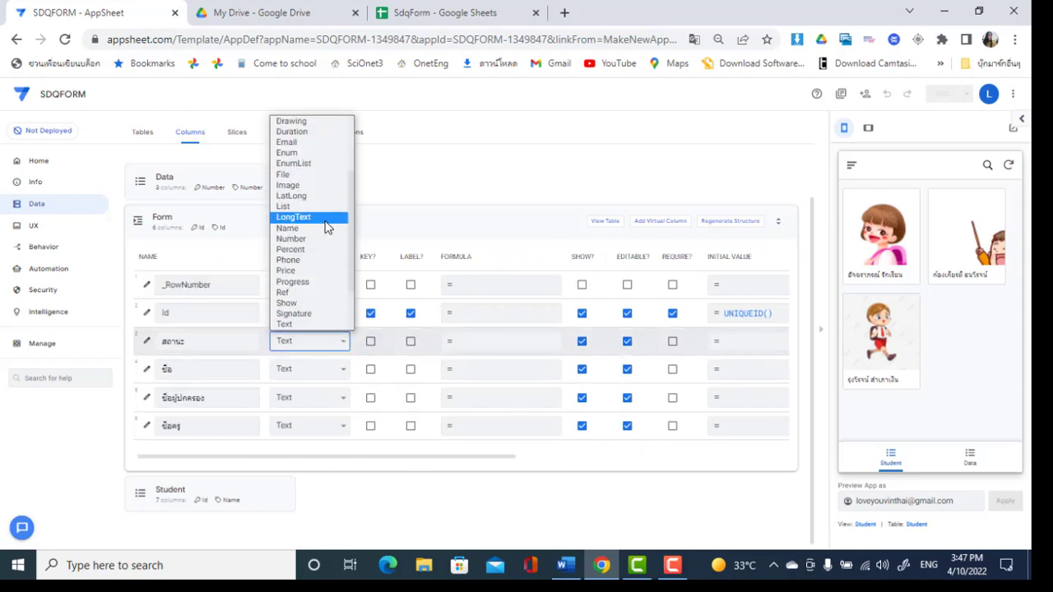
- Add the values นักเรียน, ผู้ปกครอง and ครู to the สถานะ column's Enum list
left_click(146, 341)
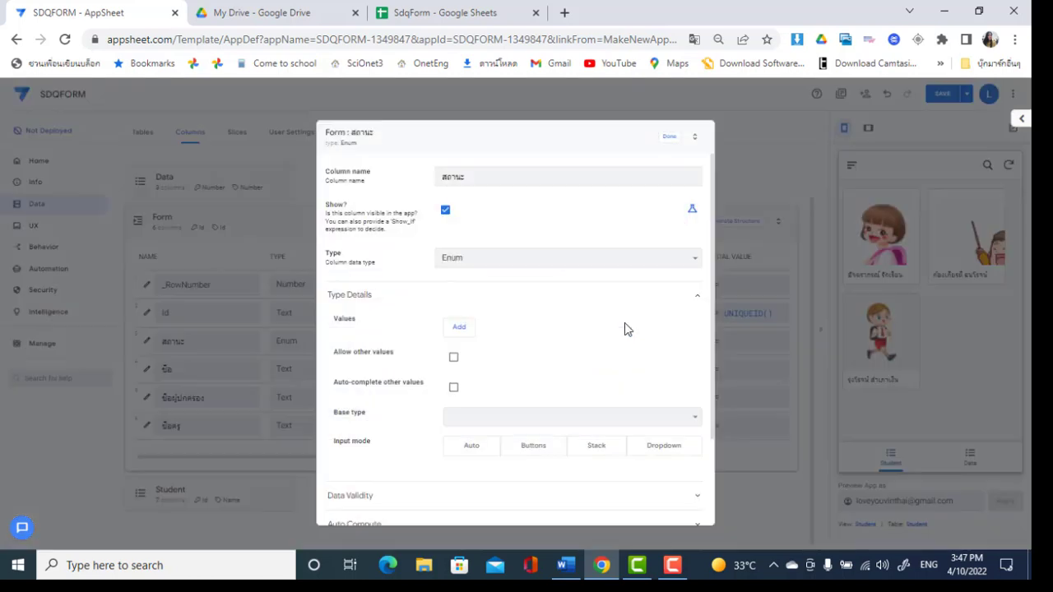
left_click(466, 327)
left_click(487, 326)
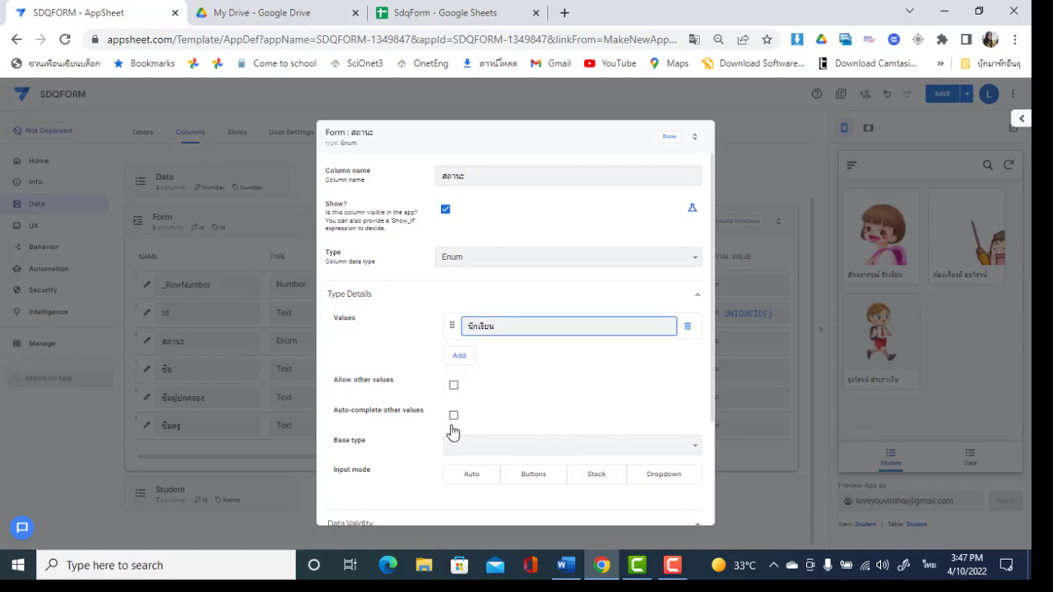
scroll(454, 431, "down", 1)
left_click(466, 286)
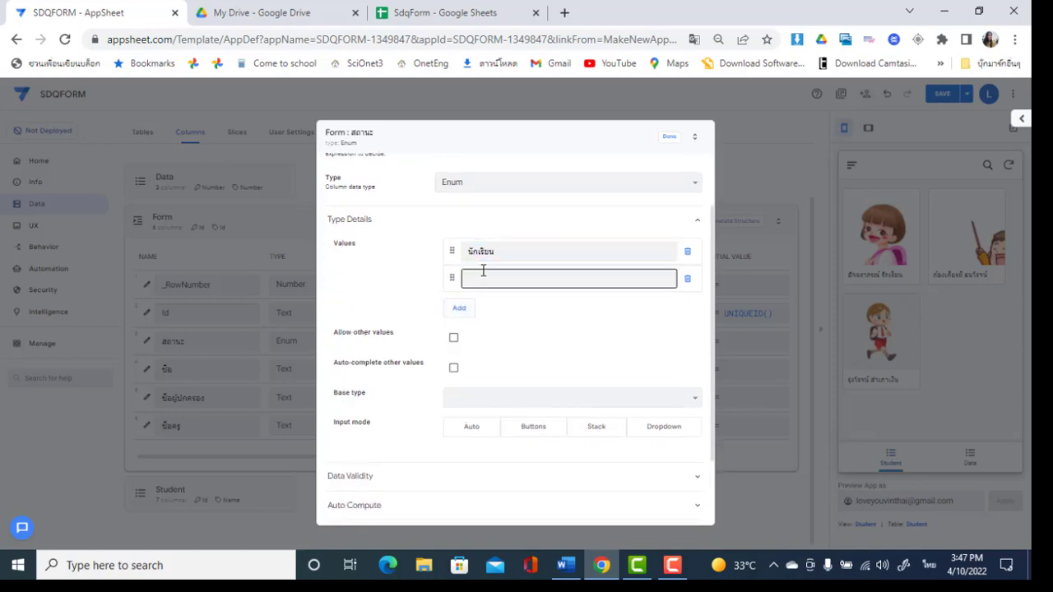
left_click(483, 274)
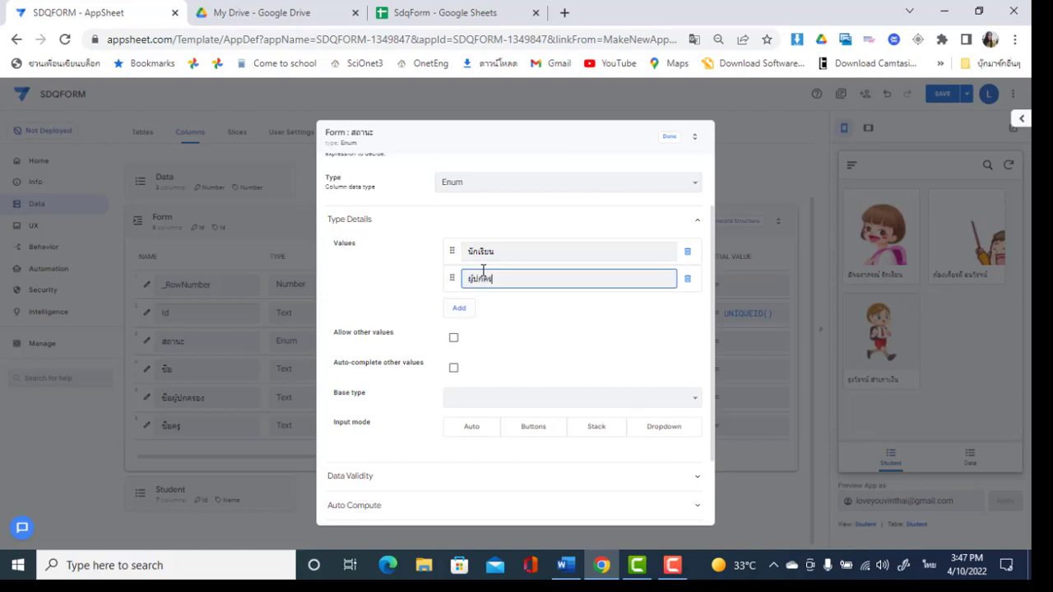
left_click(460, 310)
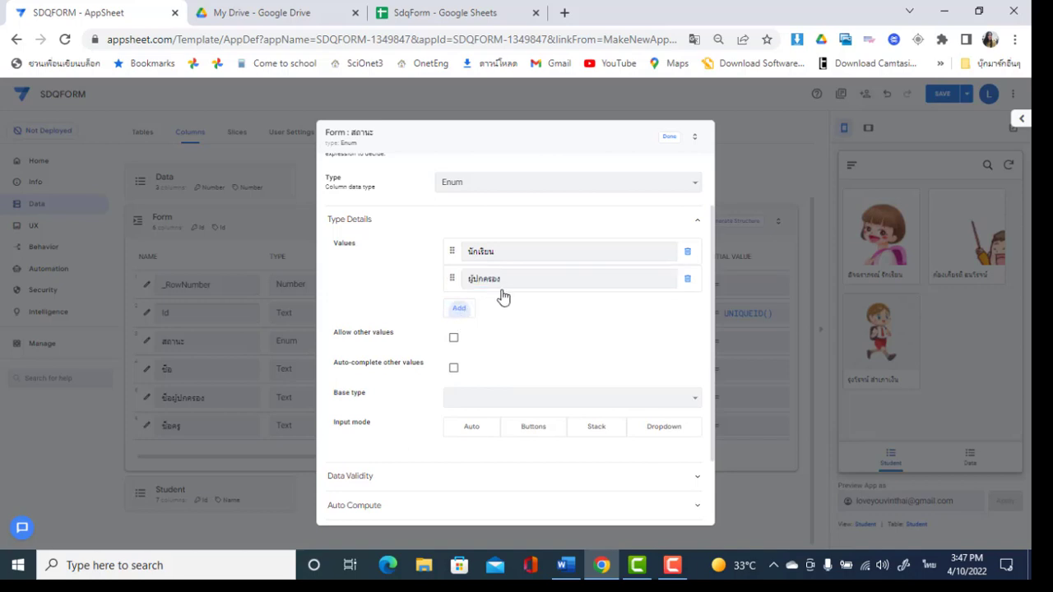
left_click(498, 301)
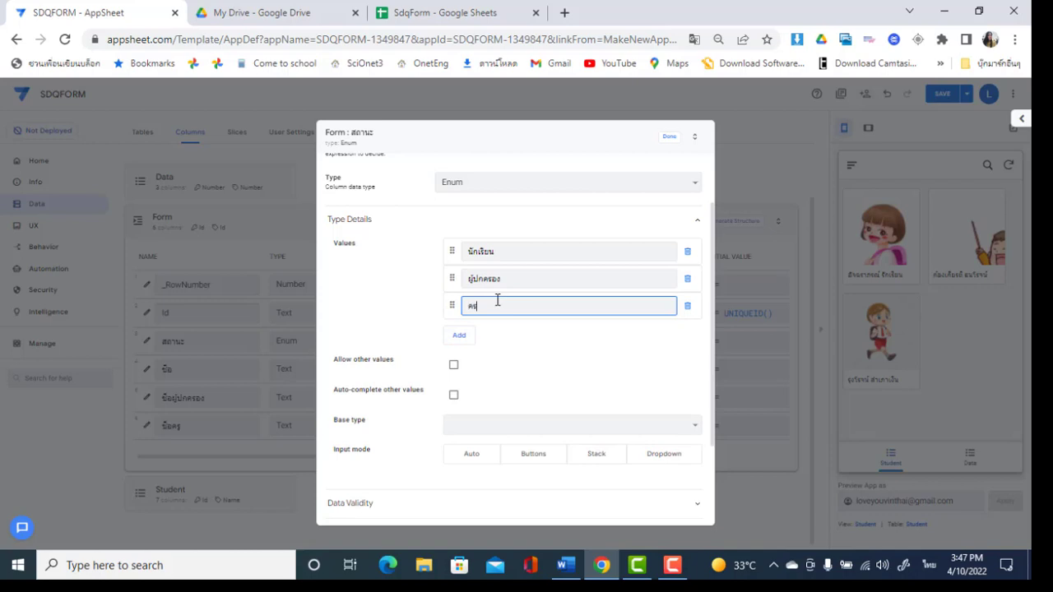
- Apply the สถานะ column settings and save the app
left_click(669, 136)
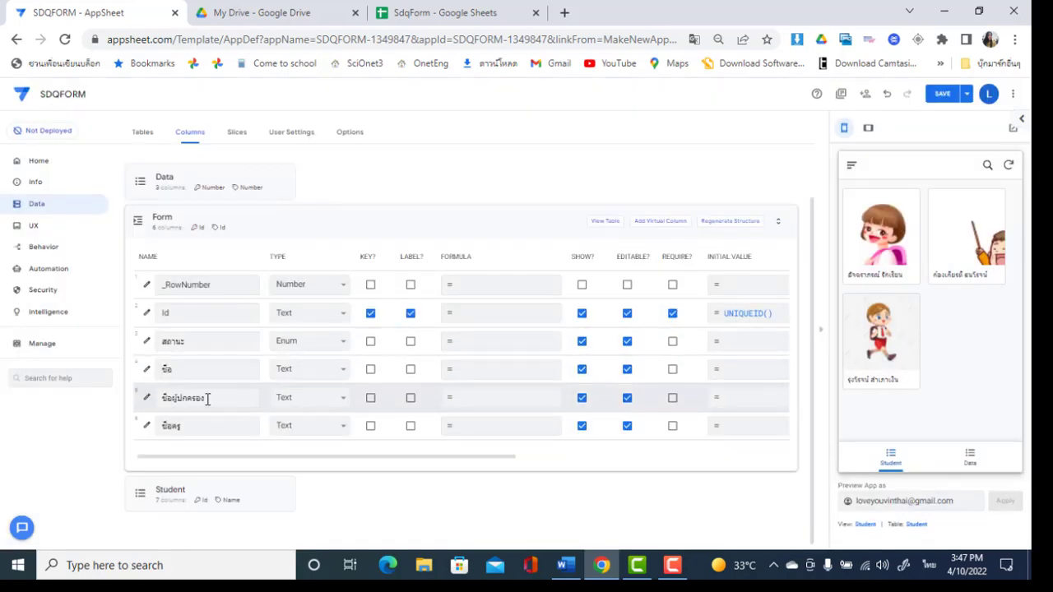
left_click(190, 376)
left_click(943, 94)
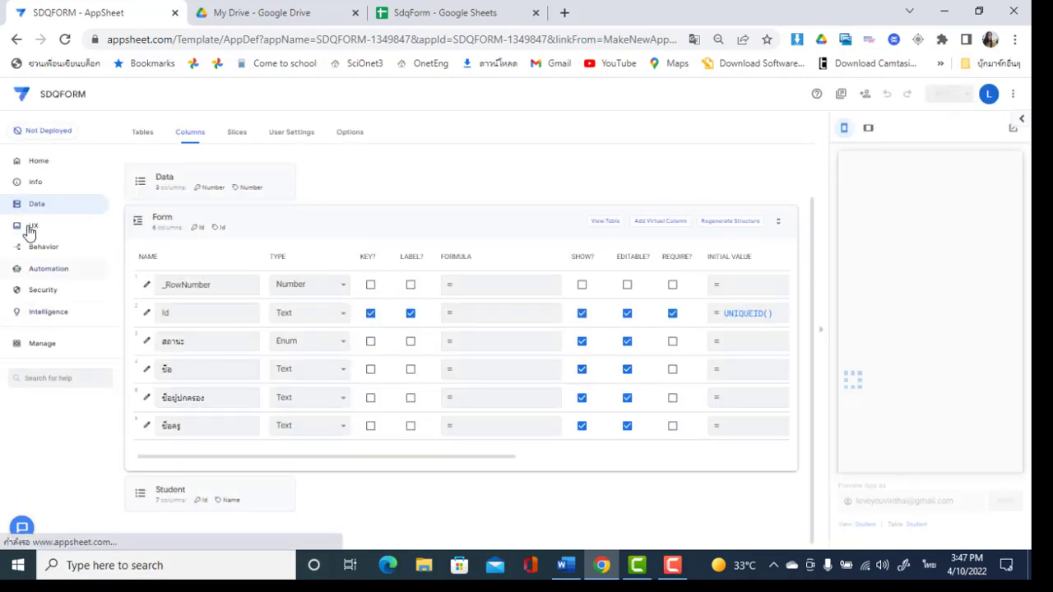
- Add the suggested histogram view for the Form table and name the view ประเมิน
left_click(33, 227)
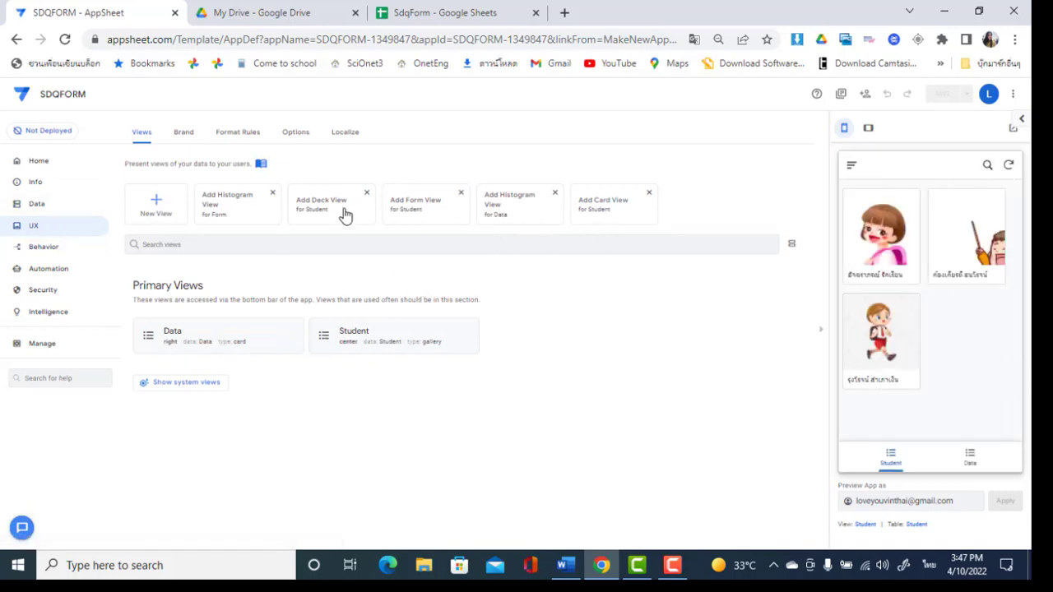
left_click(221, 212)
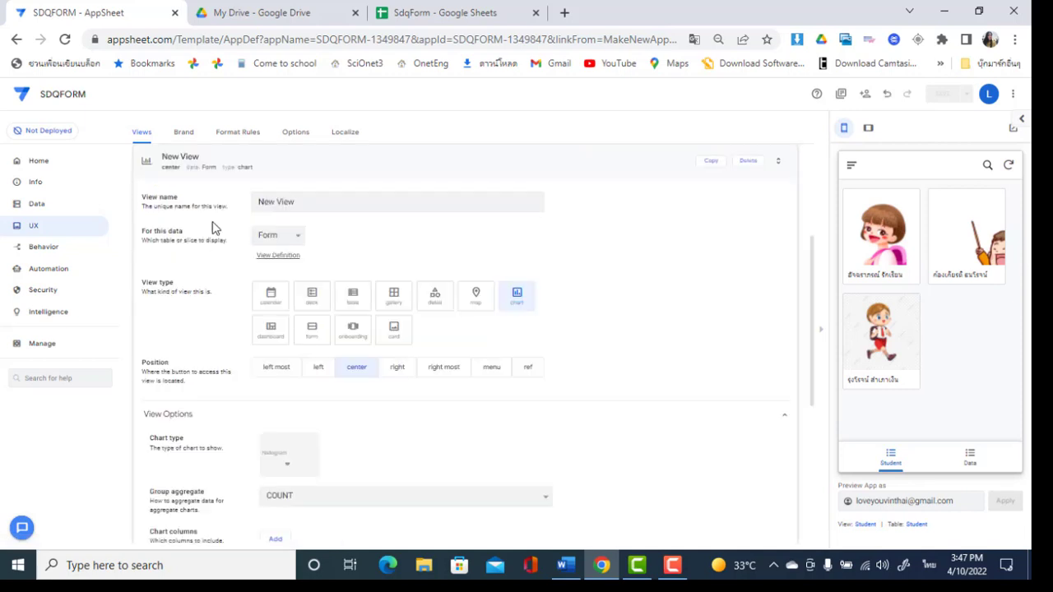
left_click(300, 204)
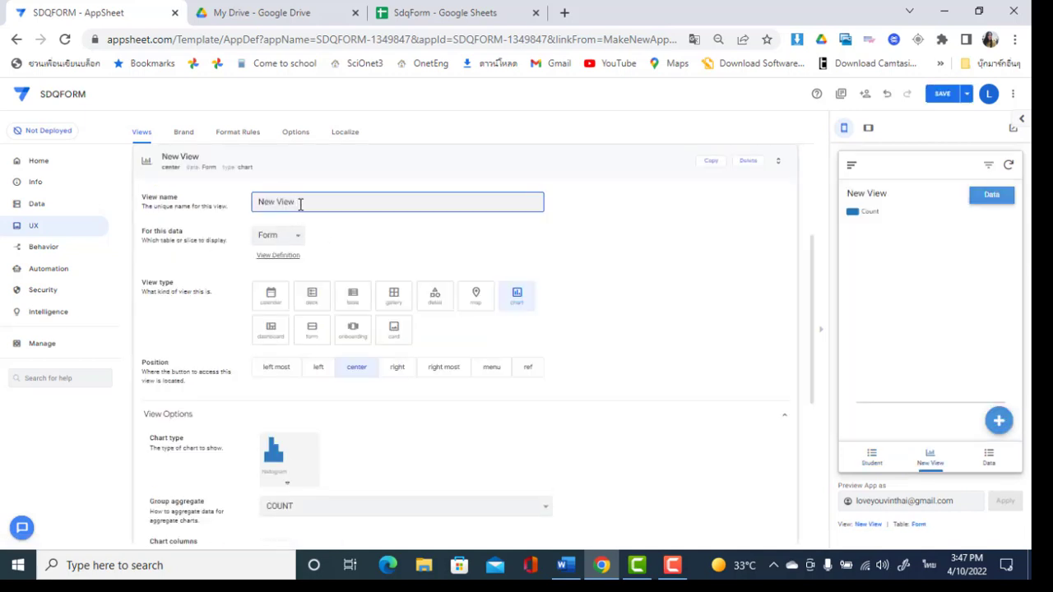
key("BackSpace")
key("BackSpace")
key("BackSpace")
key("BackSpace")
key("BackSpace")
key("BackSpace")
key("BackSpace")
left_click(392, 240)
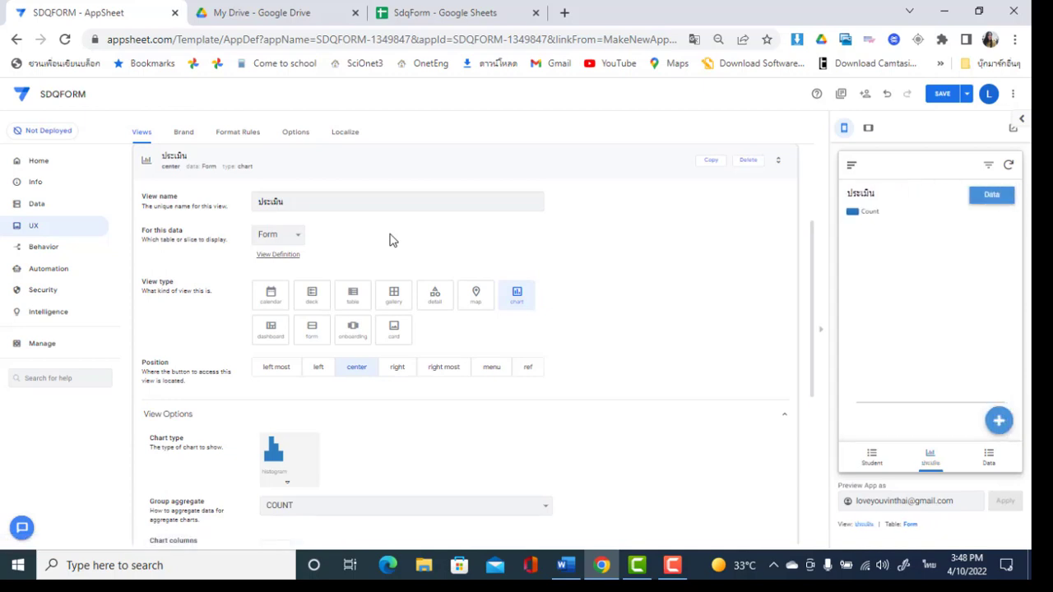
- Change the ประเมิน view's type to form, check its fields in the app preview and save the app
left_click(312, 329)
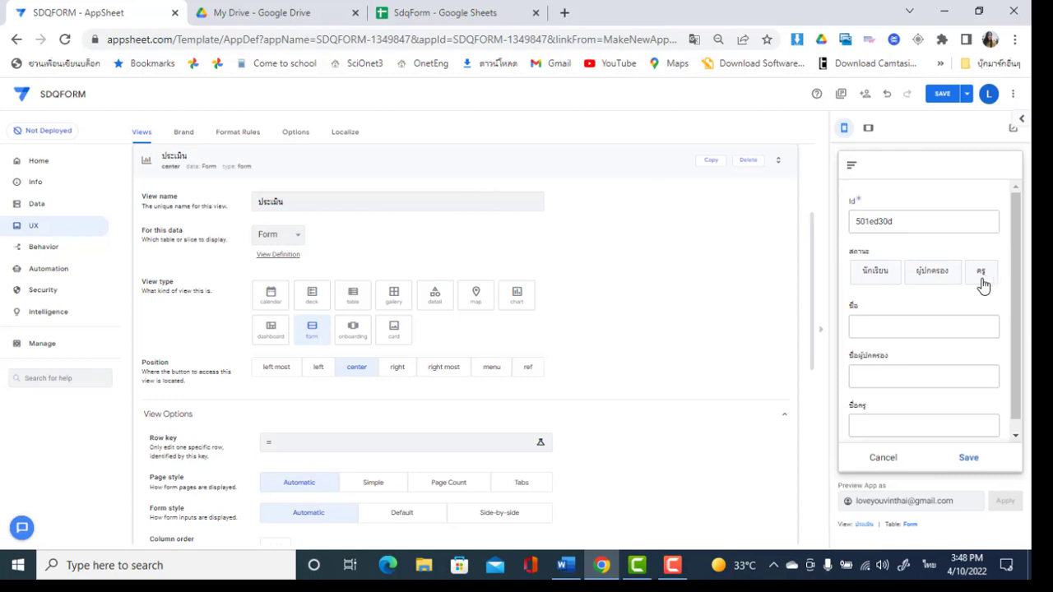
left_click(892, 327)
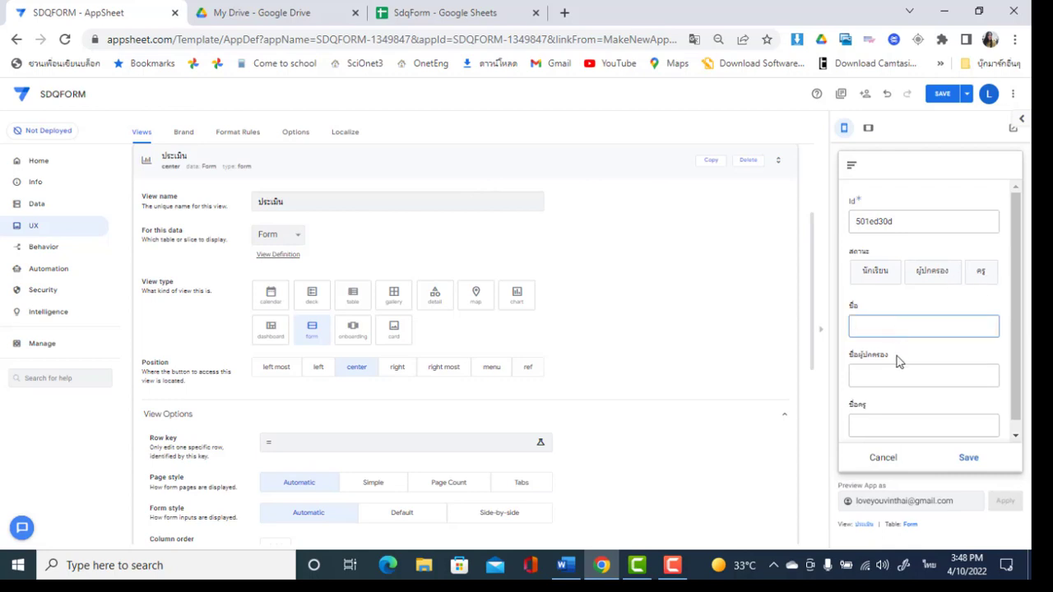
left_click_drag(1015, 313, 1009, 417)
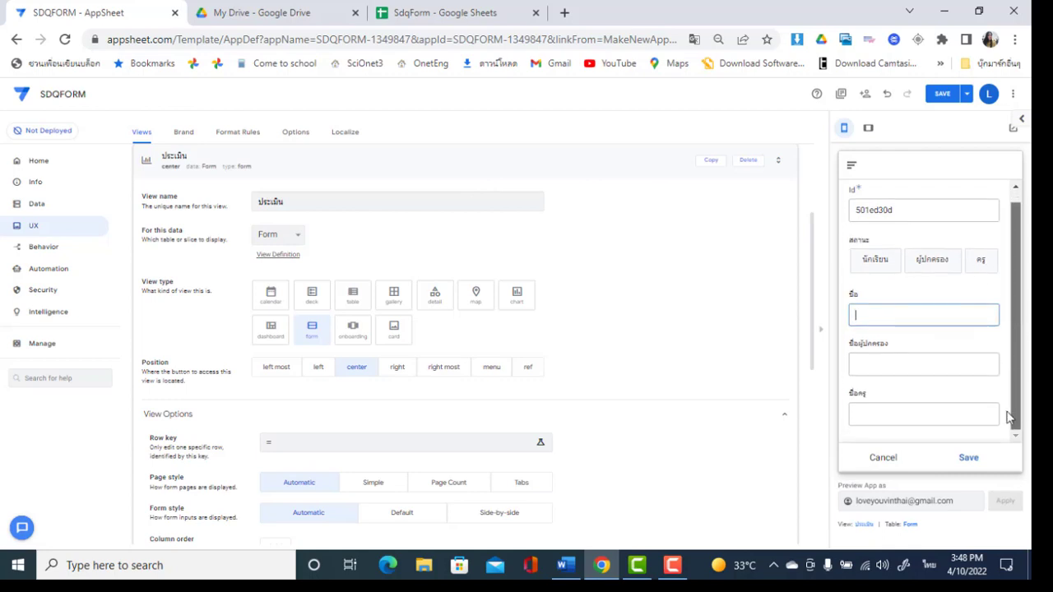
left_click(942, 97)
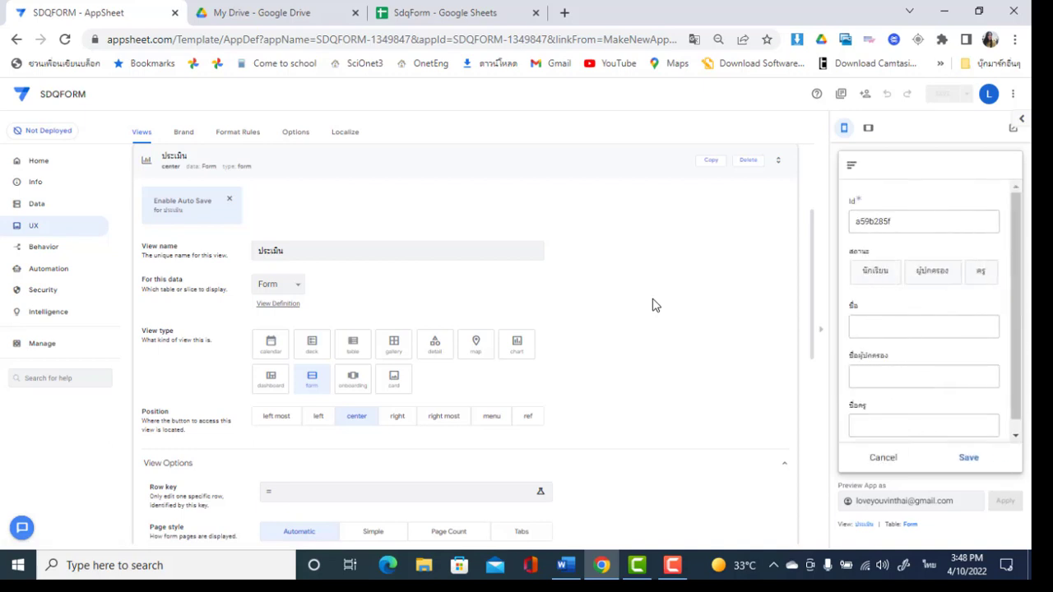
- Try the นักเรียน, ผู้ปกครอง and ครู choices of สถานะ in the preview form to check which name fields each displays
left_click(878, 274)
left_click(874, 326)
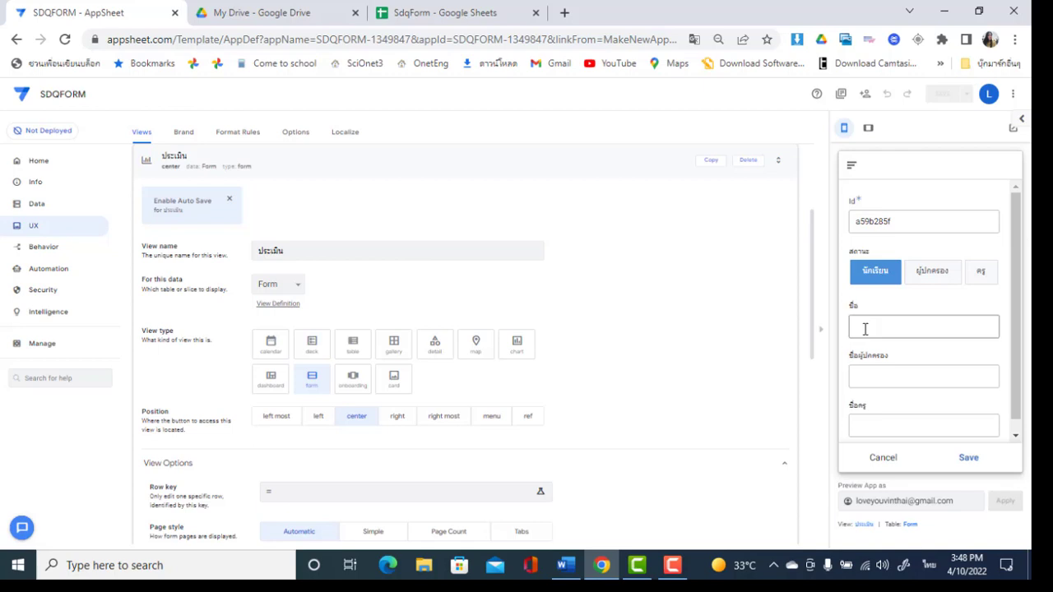
left_click(930, 276)
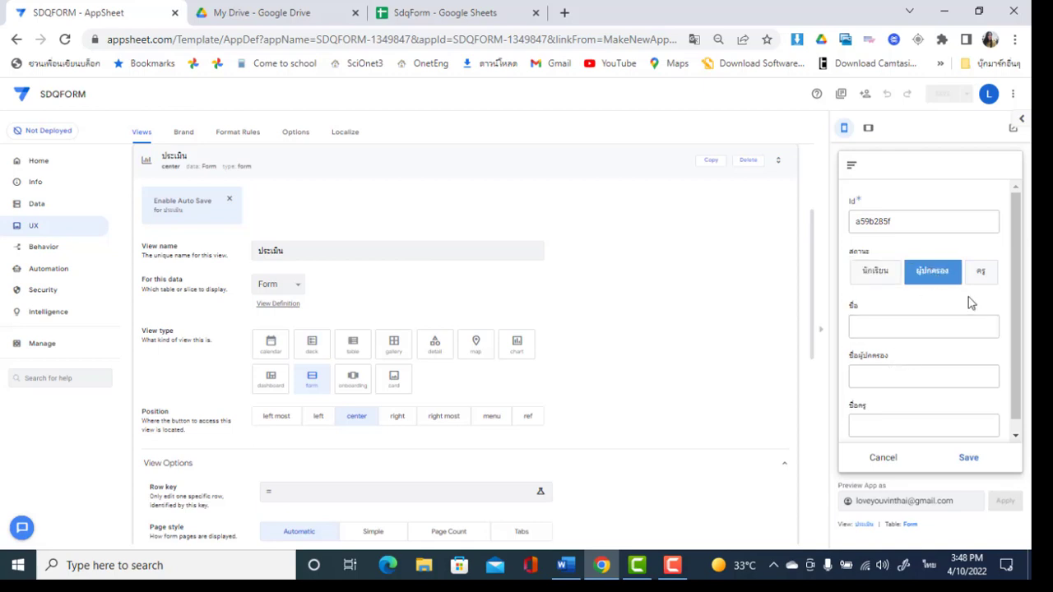
left_click(986, 275)
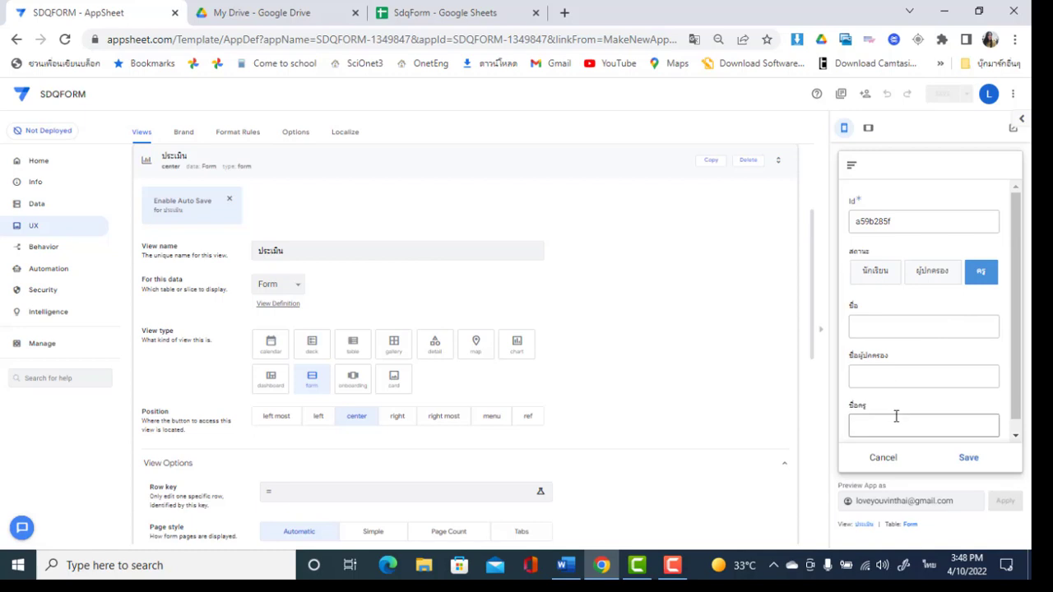
left_click(875, 280)
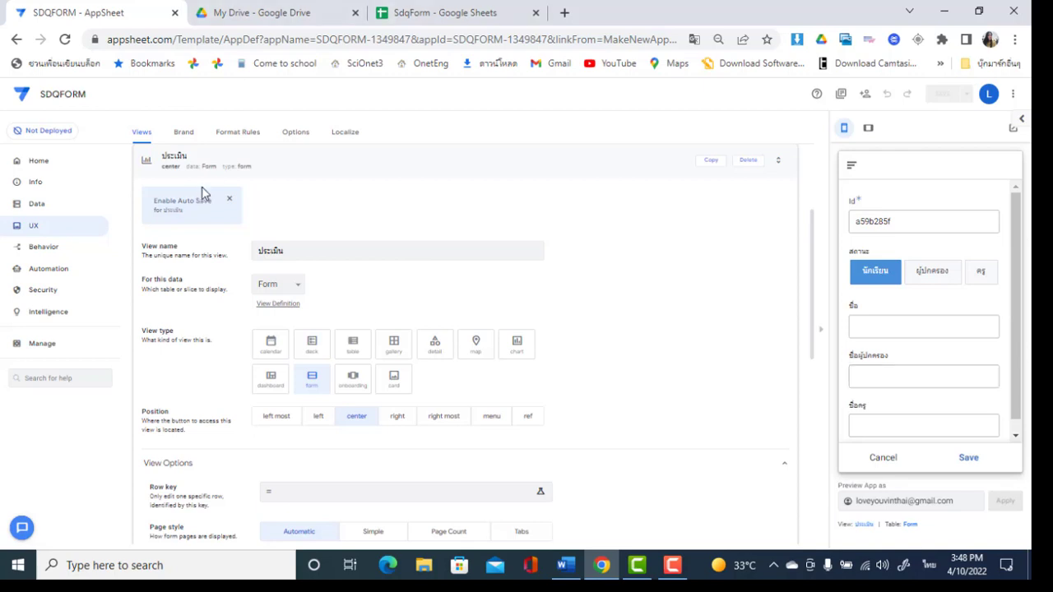
- Open the settings of the ชื่อ column in the Form table
left_click(35, 206)
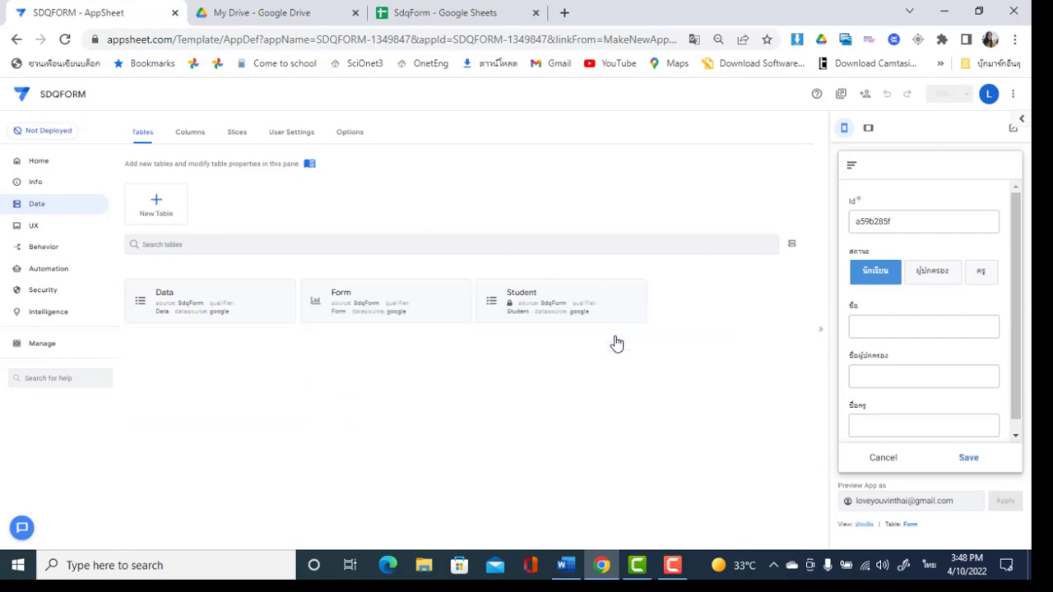
left_click(371, 302)
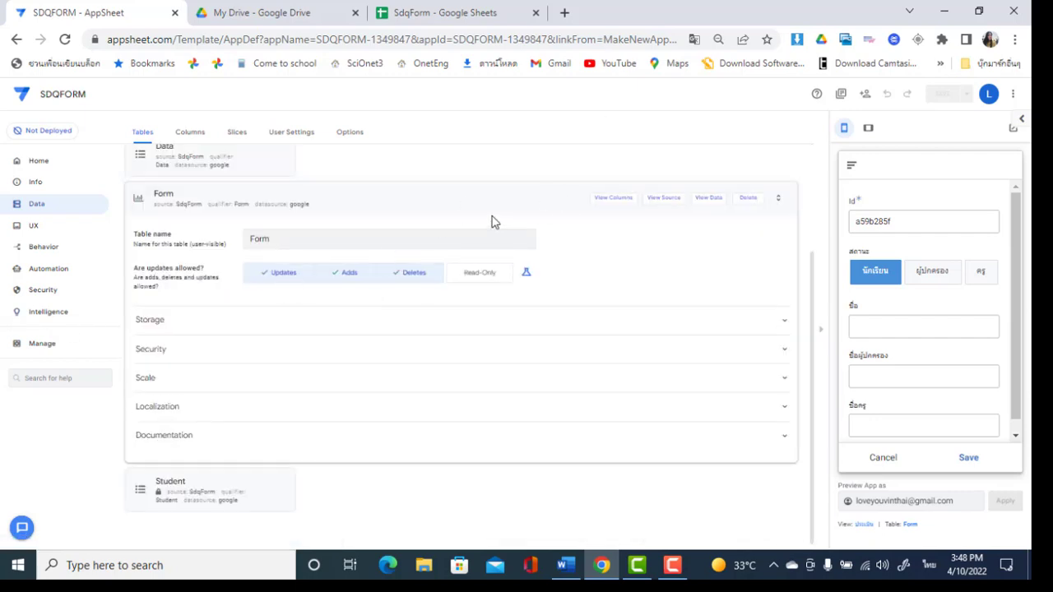
left_click(600, 201)
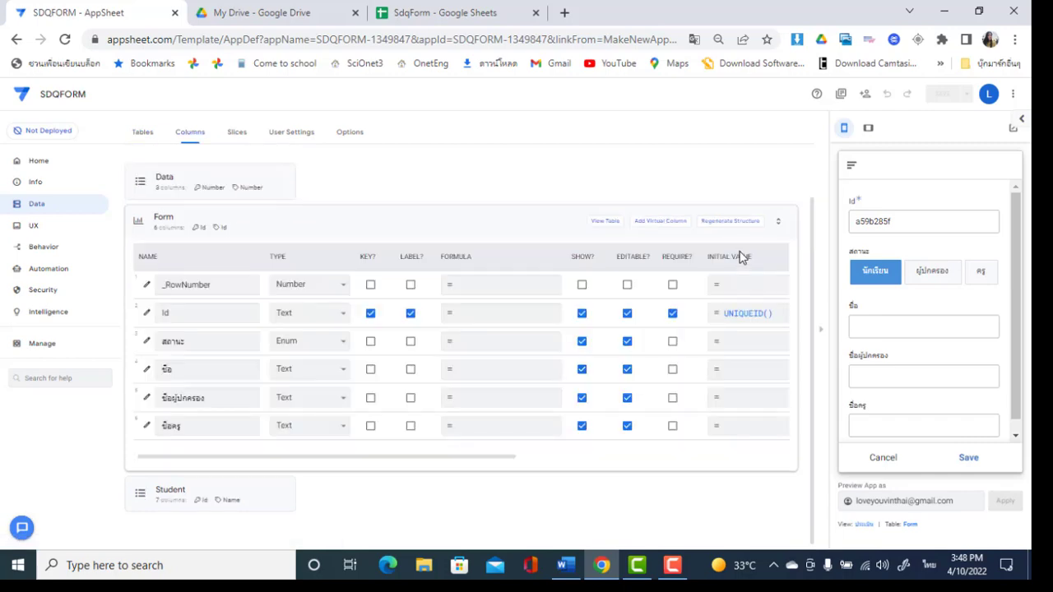
left_click(231, 345)
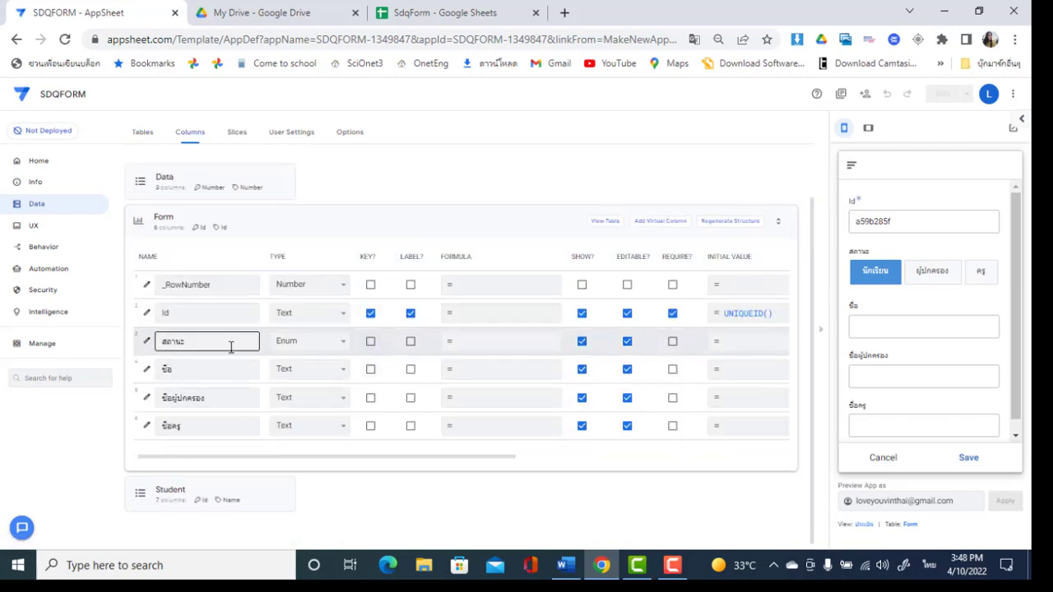
left_click(147, 372)
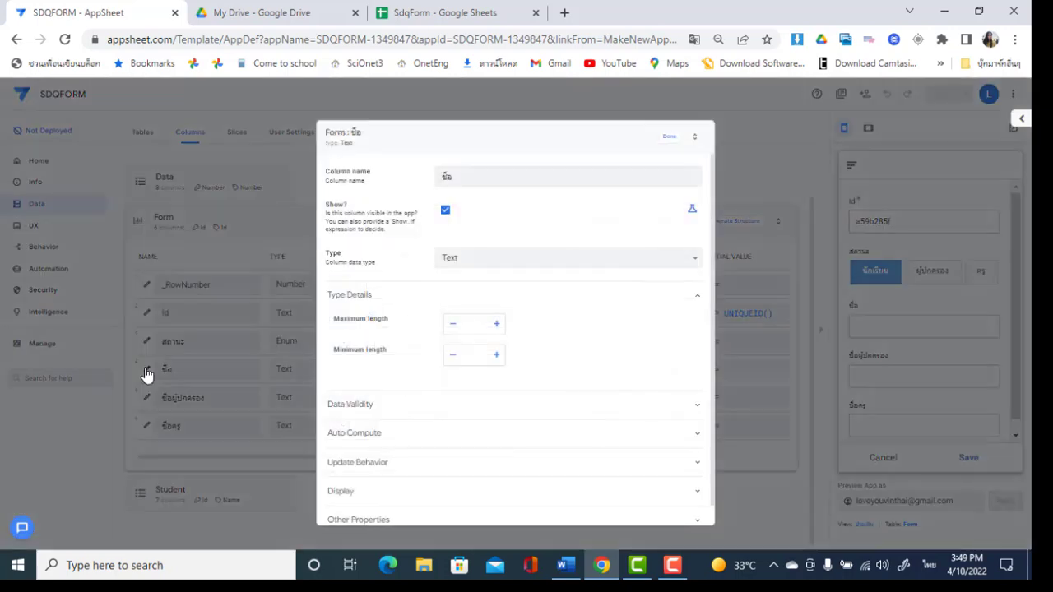
- Make the ชื่อ column's visibility conditional with the Show_If expression [สถานะ]="นักเรียน" and apply the column settings
left_click(692, 211)
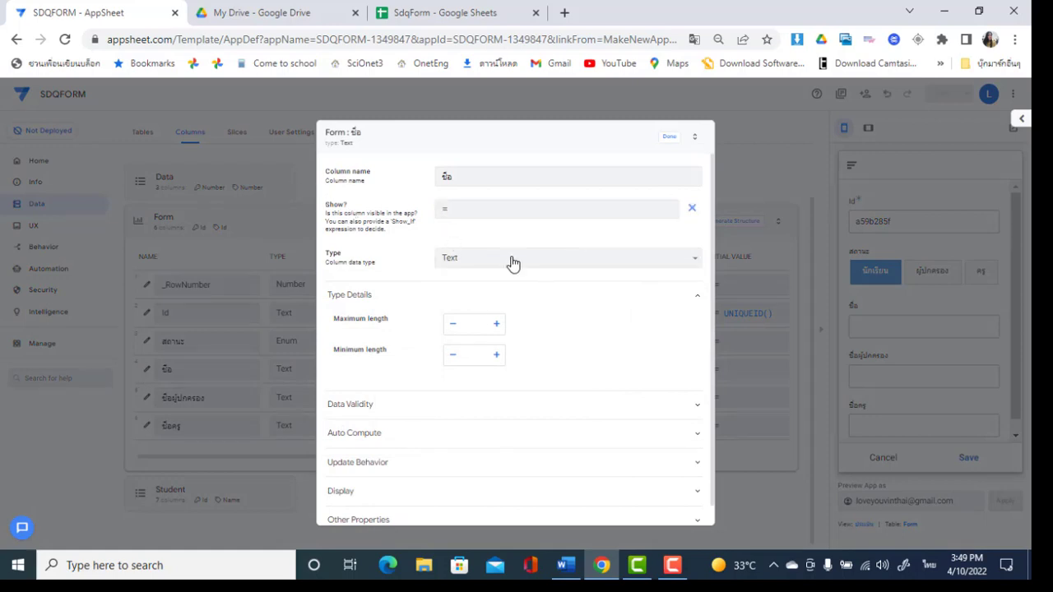
left_click(533, 218)
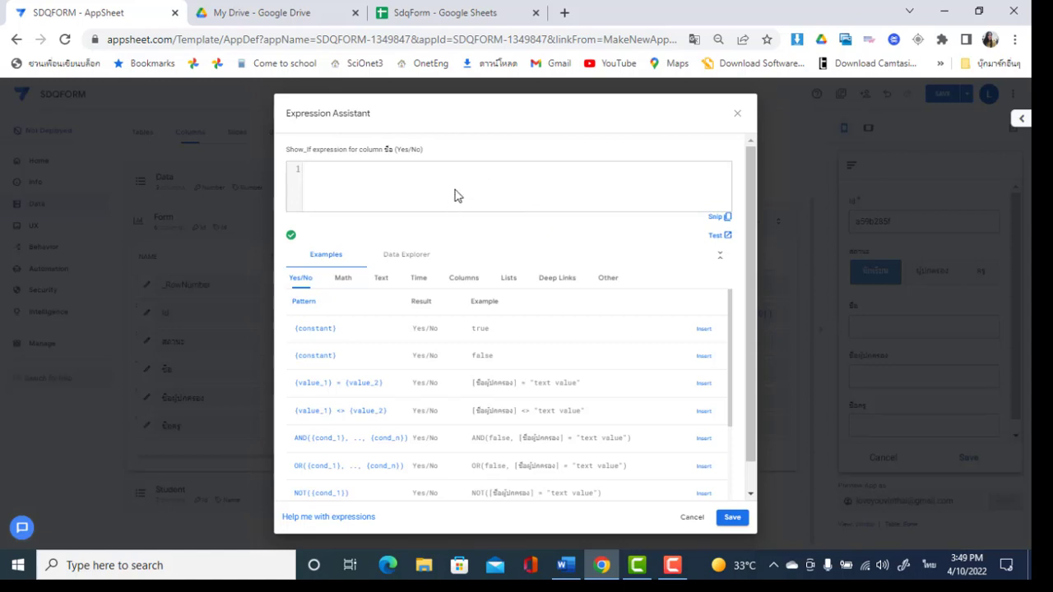
key("grave")
type("[")
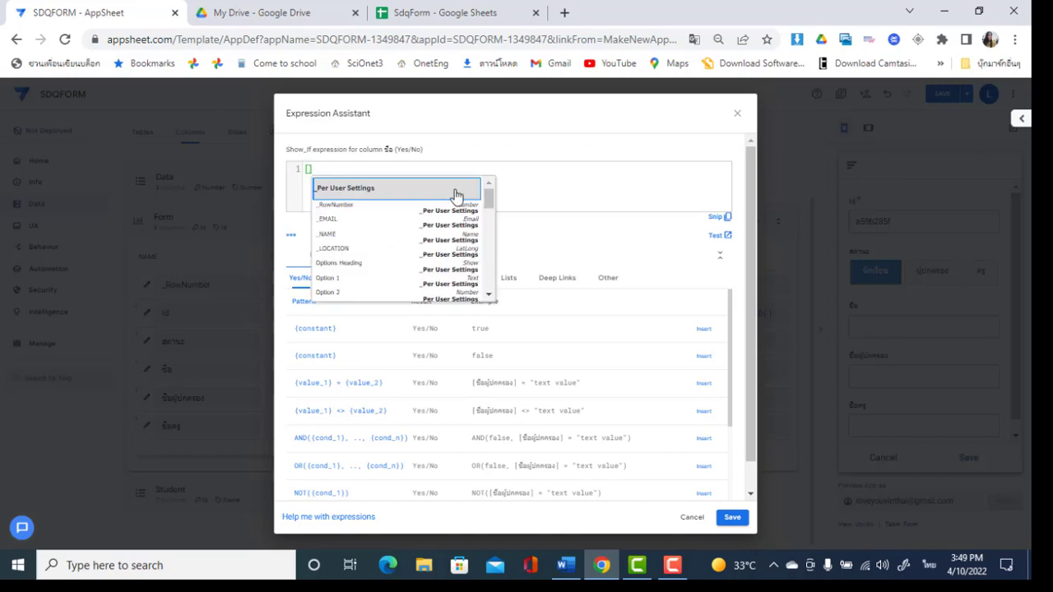
type("สถานะ")
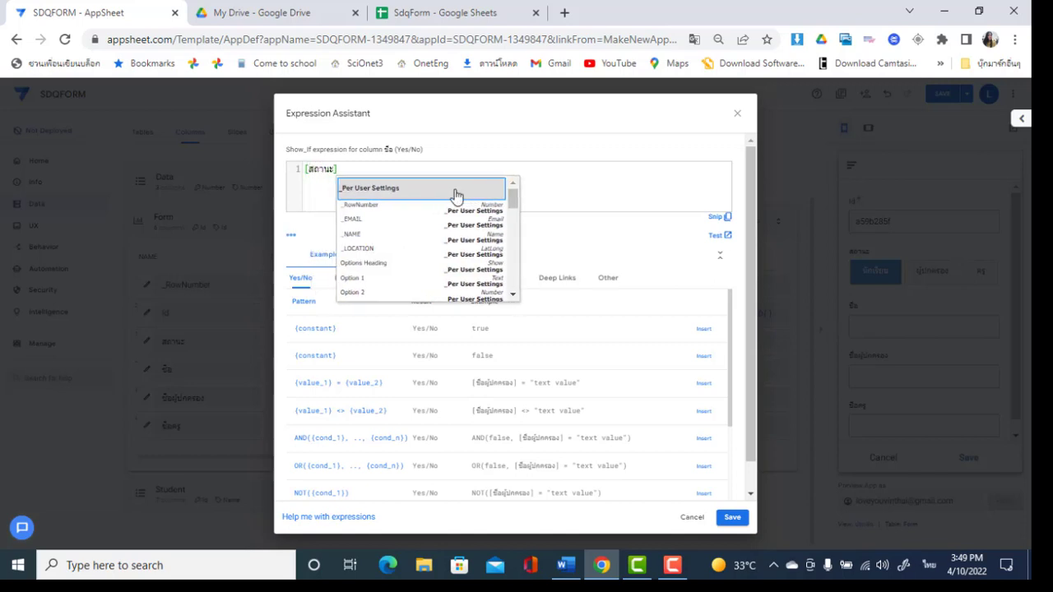
key("Right")
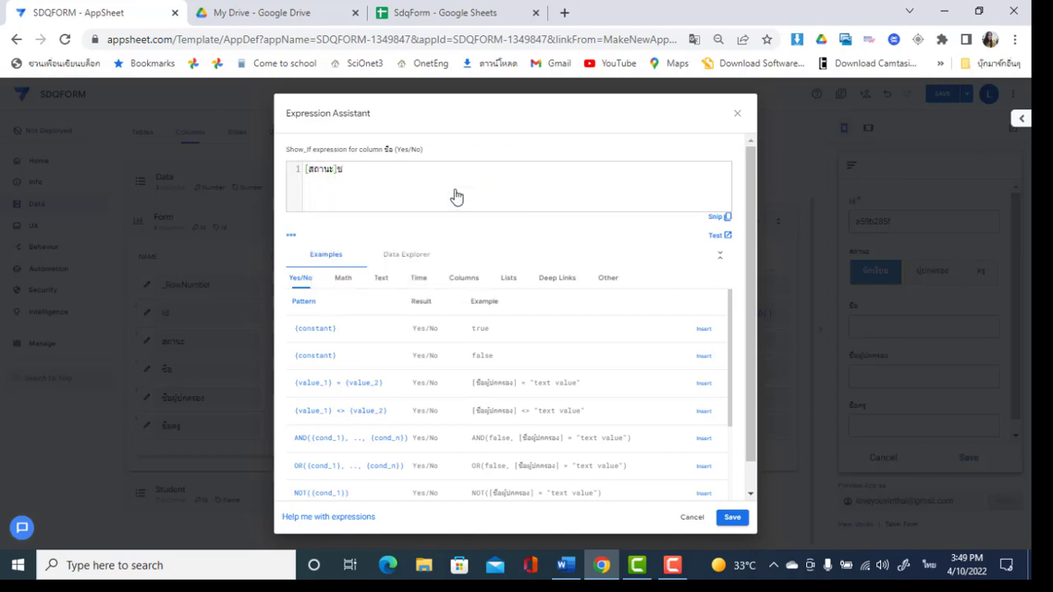
key("BackSpace")
key("grave")
type("=\"o")
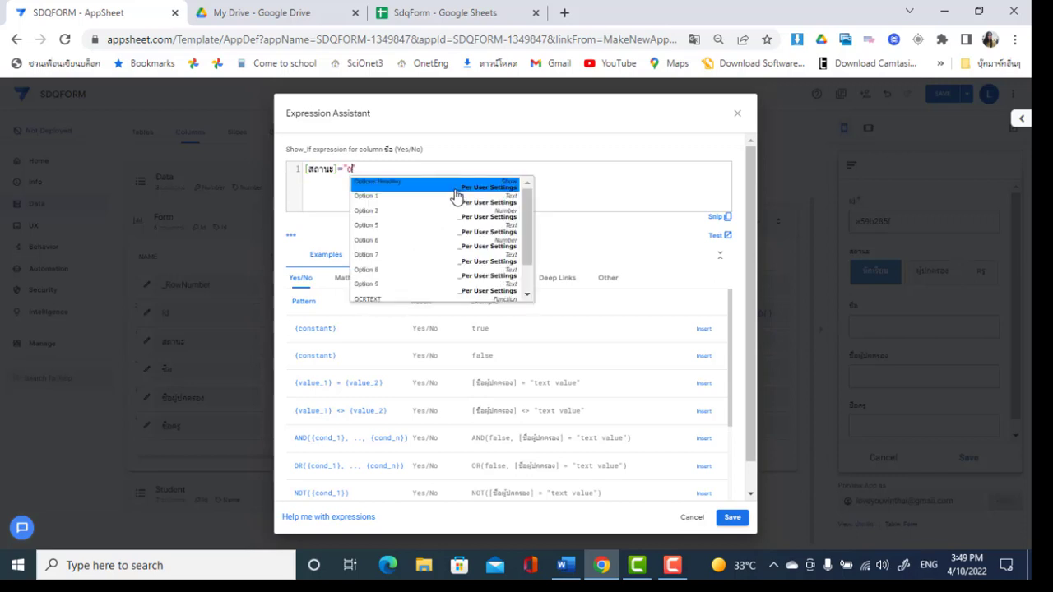
type("yd")
key("BackSpace")
key("BackSpace")
key("grave")
type("นักเรียน")
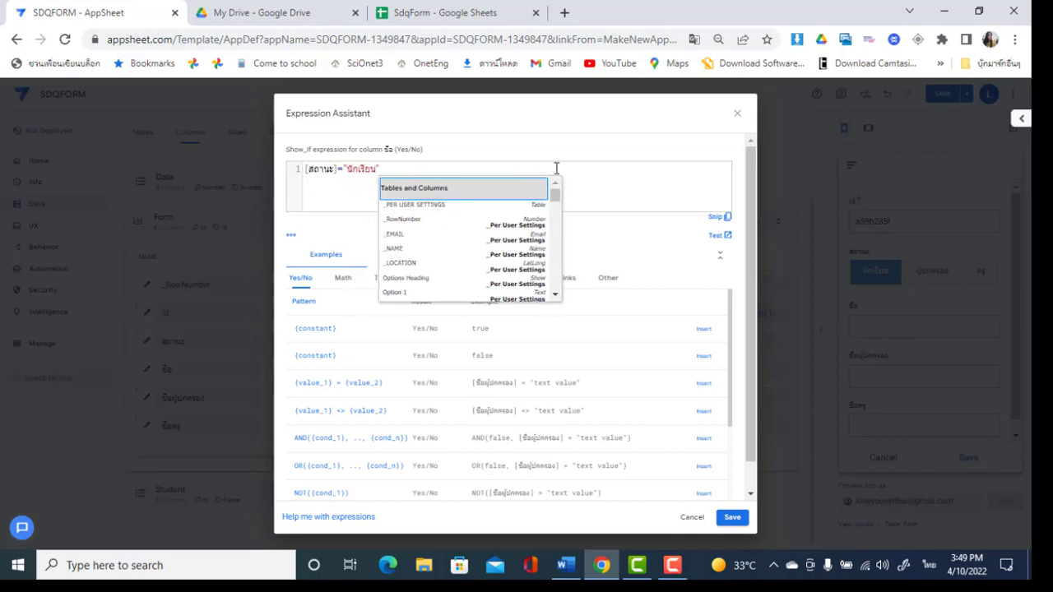
type("\"")
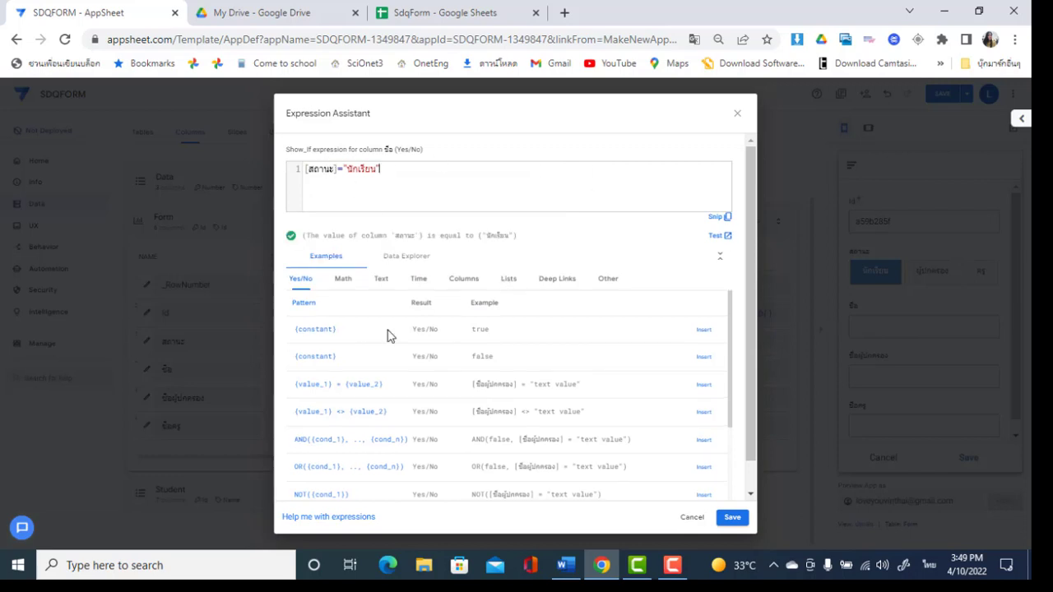
left_click(732, 517)
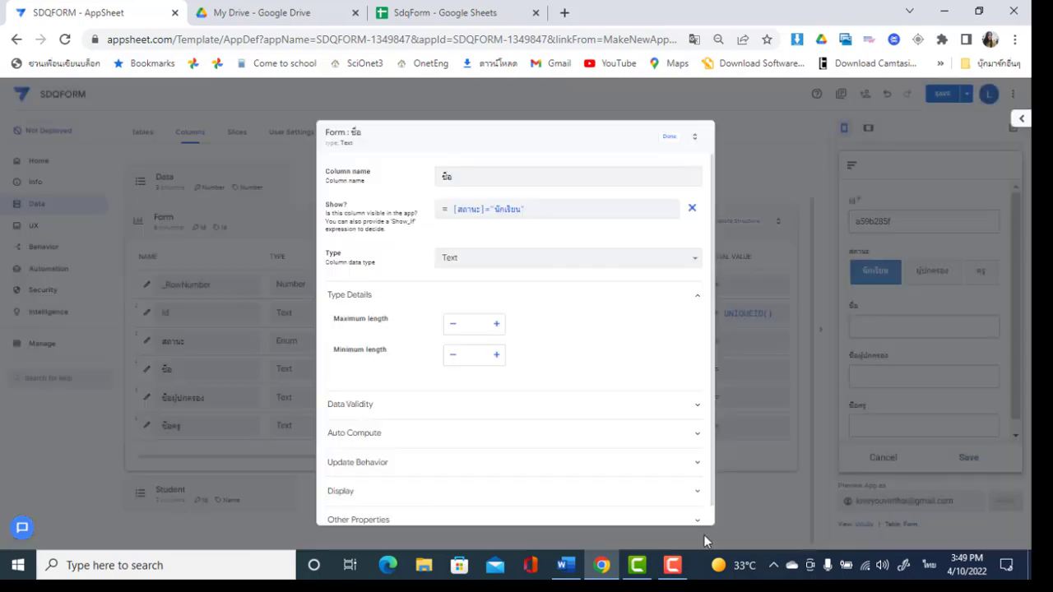
left_click(671, 137)
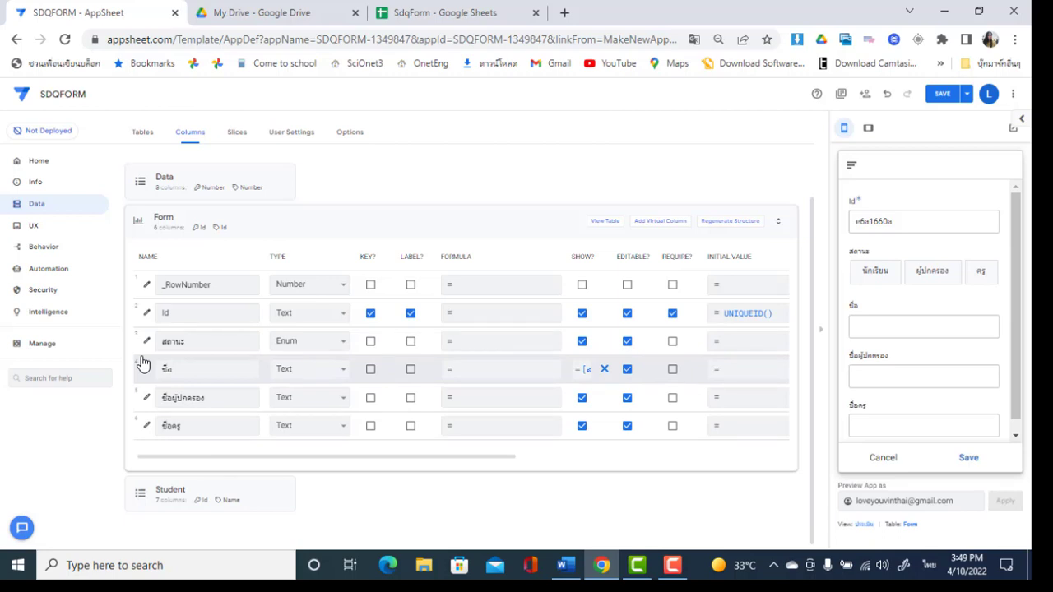
- Make the ชื่อผู้ปกครอง column's visibility conditional with the Show_If expression [สถานะ]="ผู้ปกครอง" and apply the column settings
left_click(146, 399)
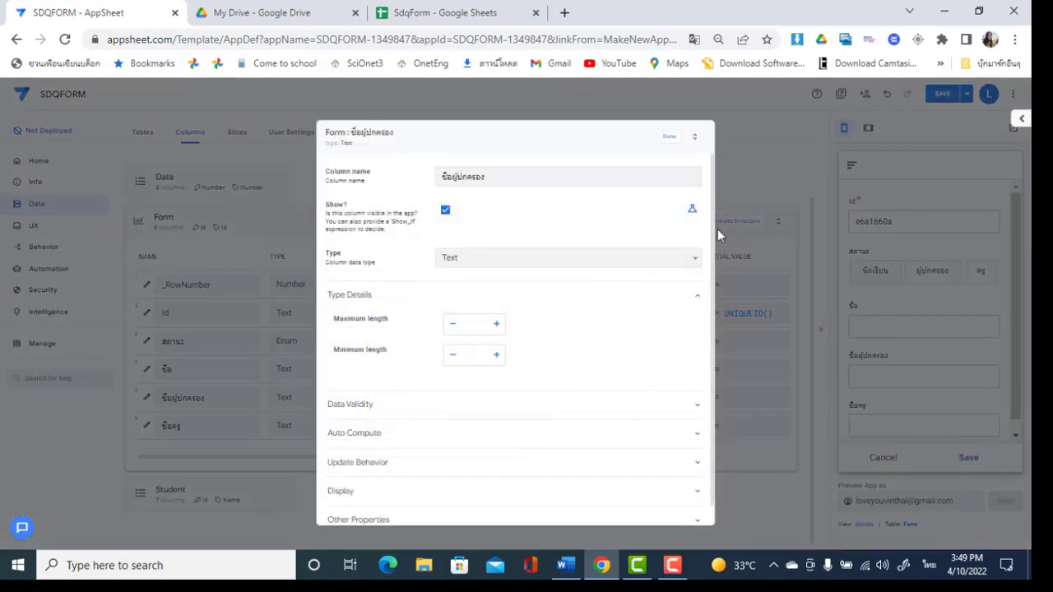
left_click(692, 209)
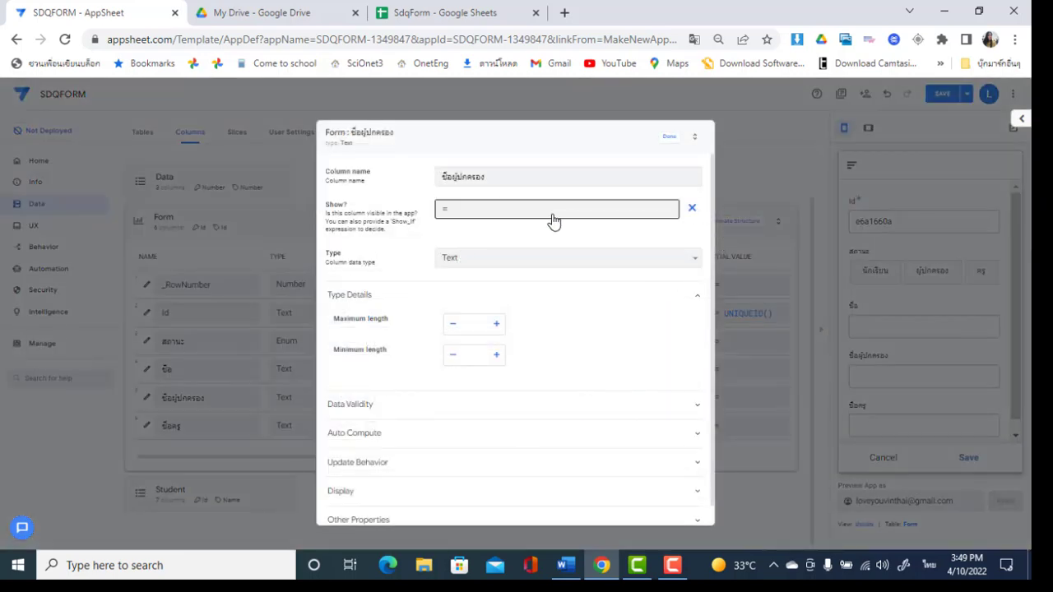
left_click(553, 211)
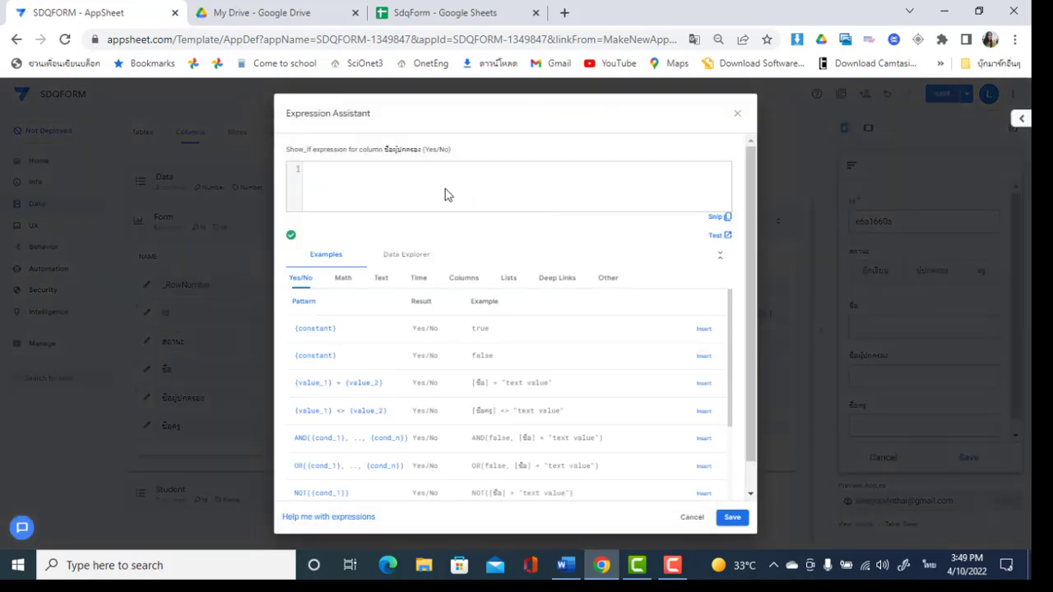
type("บ")
key("BackSpace")
type("บ")
key("BackSpace")
type("[")
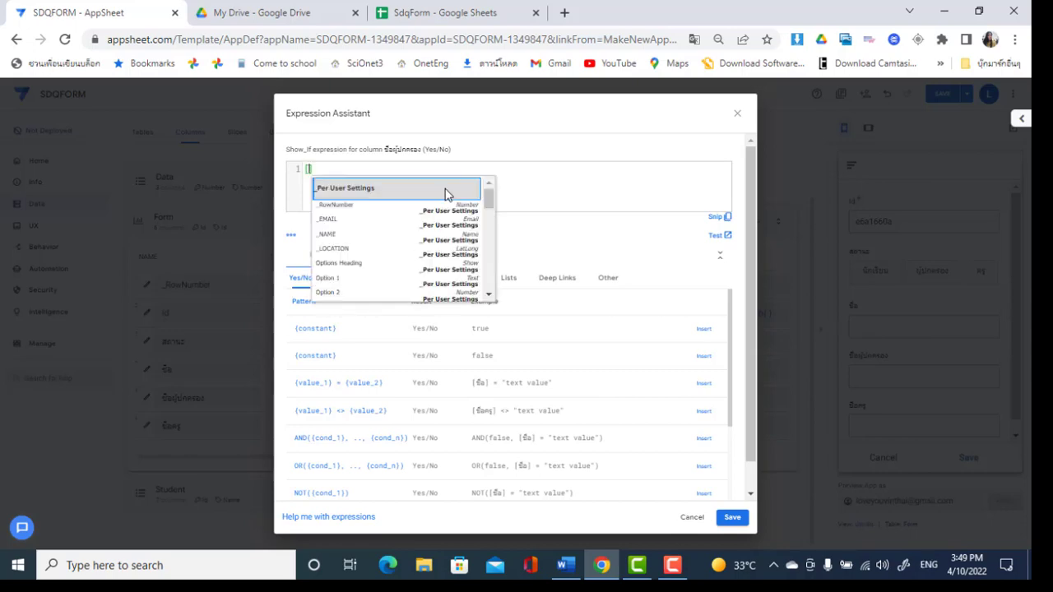
key("grave")
type("ส")
type("ถานะ")
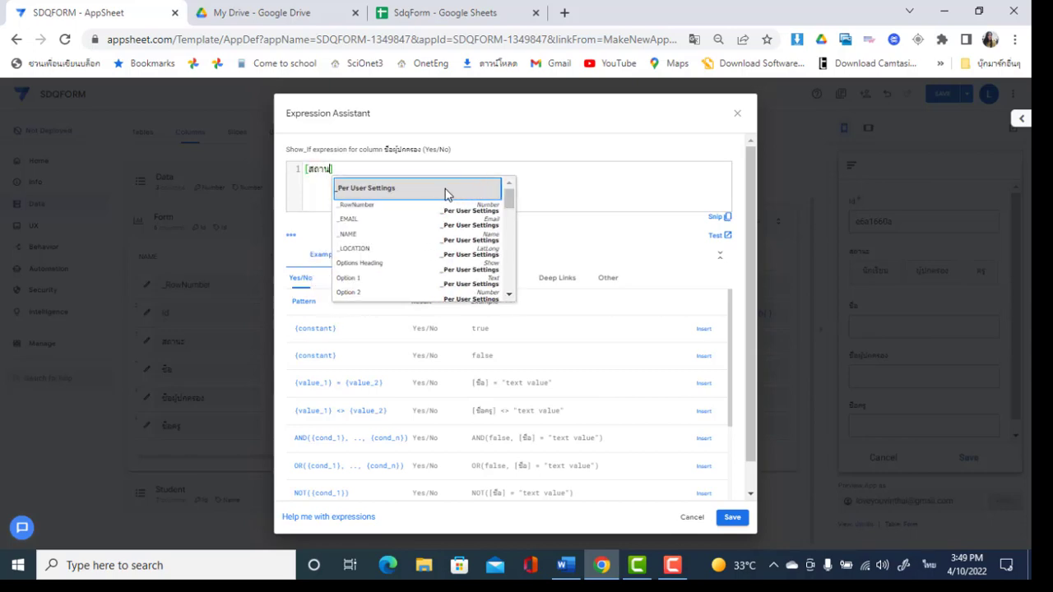
key("grave")
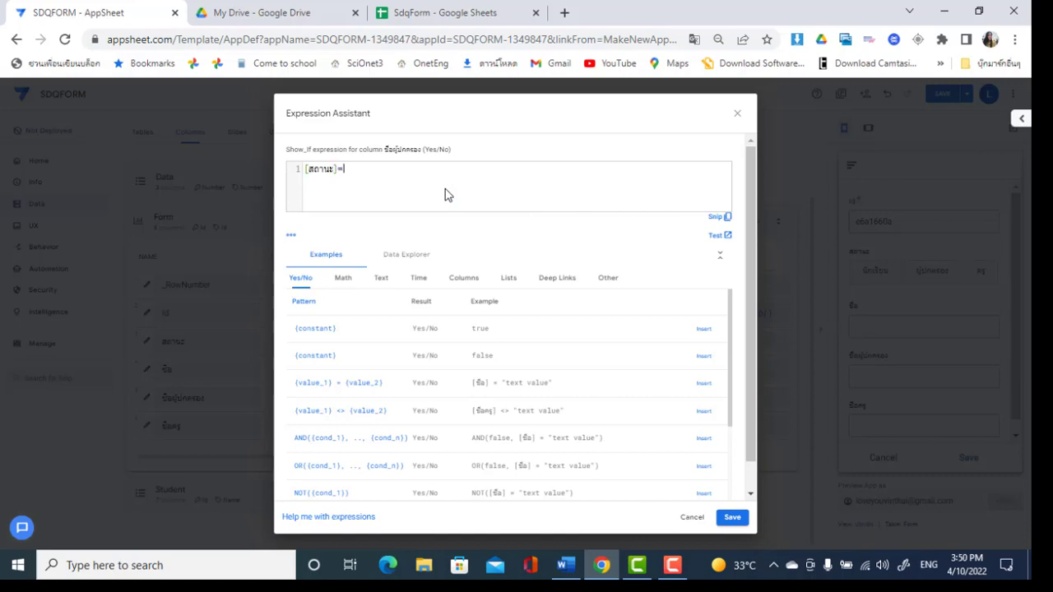
key("grave")
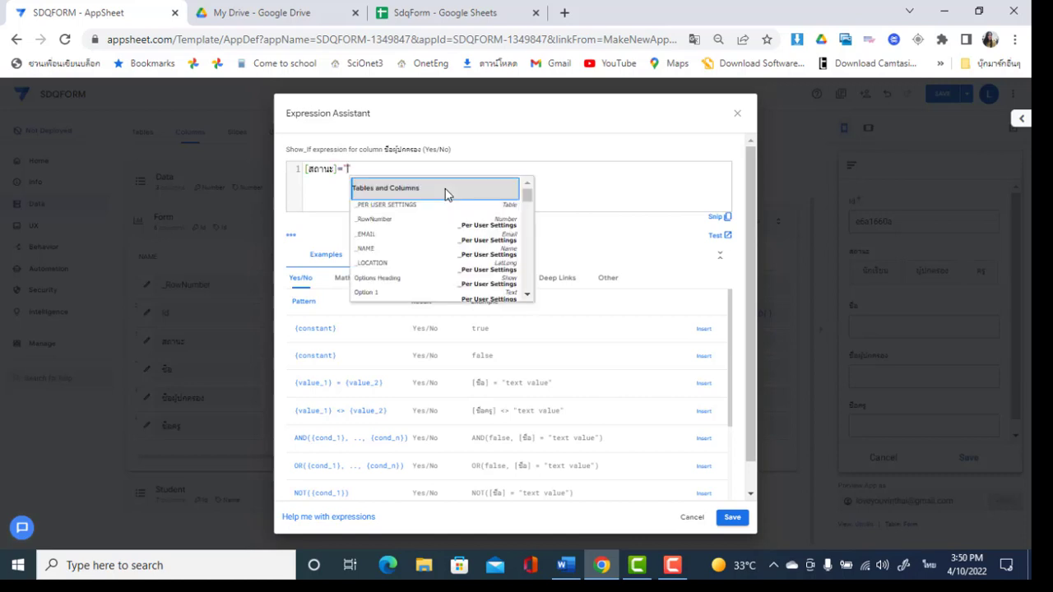
type("ผ")
key("grave")
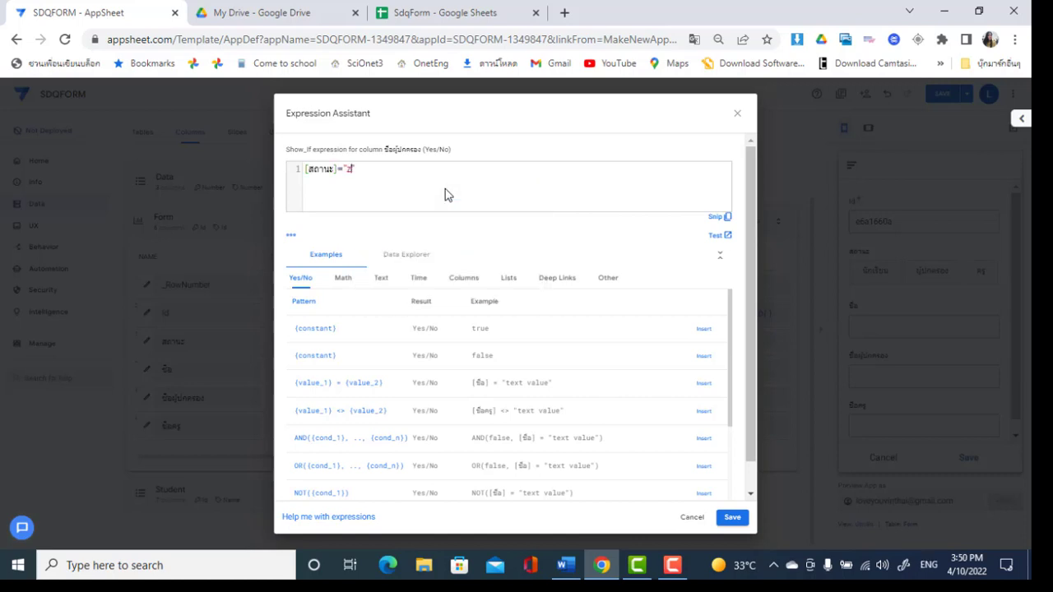
key("grave")
type("ู้ปกครอง")
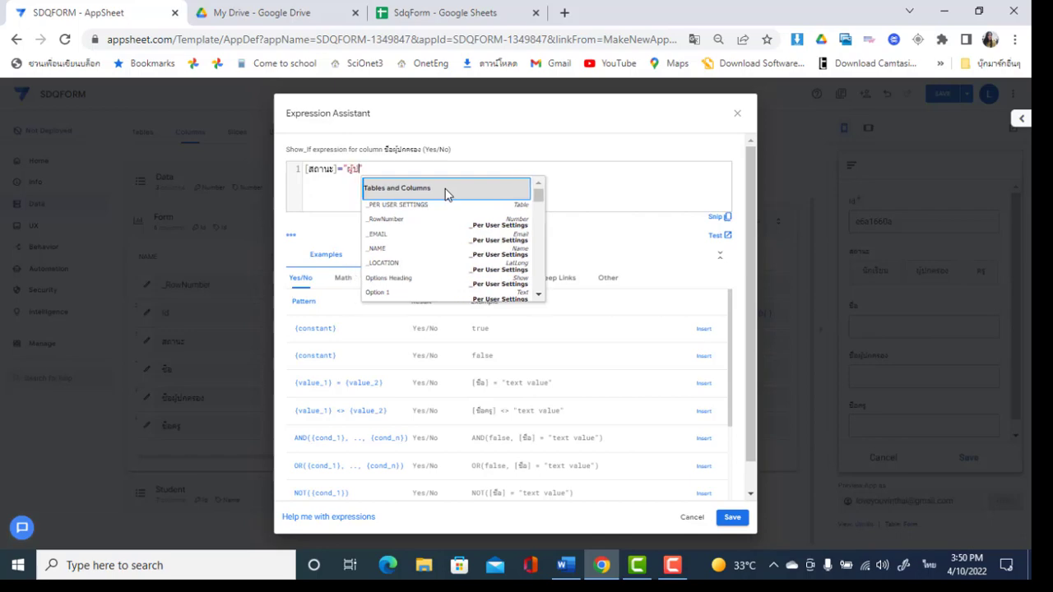
left_click(731, 516)
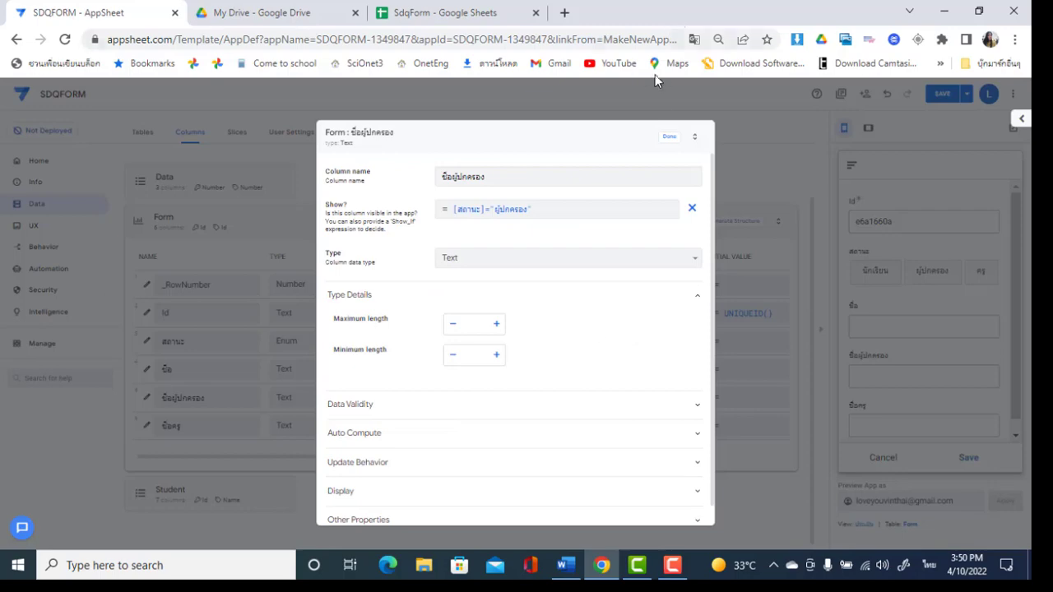
left_click(668, 137)
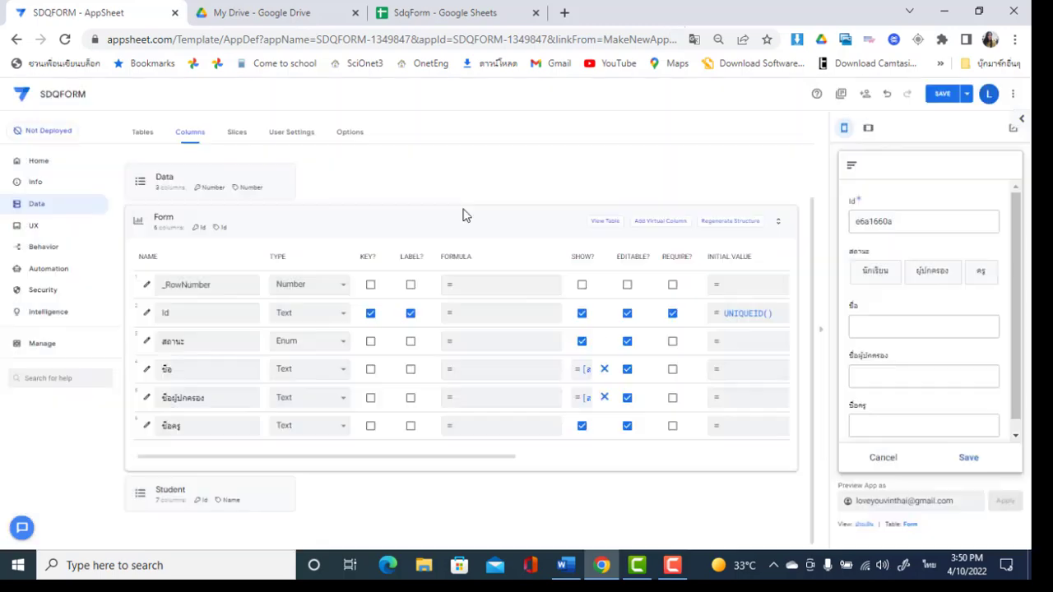
- Give the ชื่อครู column the Show_If expression [สถานะ]="ครู", apply its settings and save the app
left_click(146, 425)
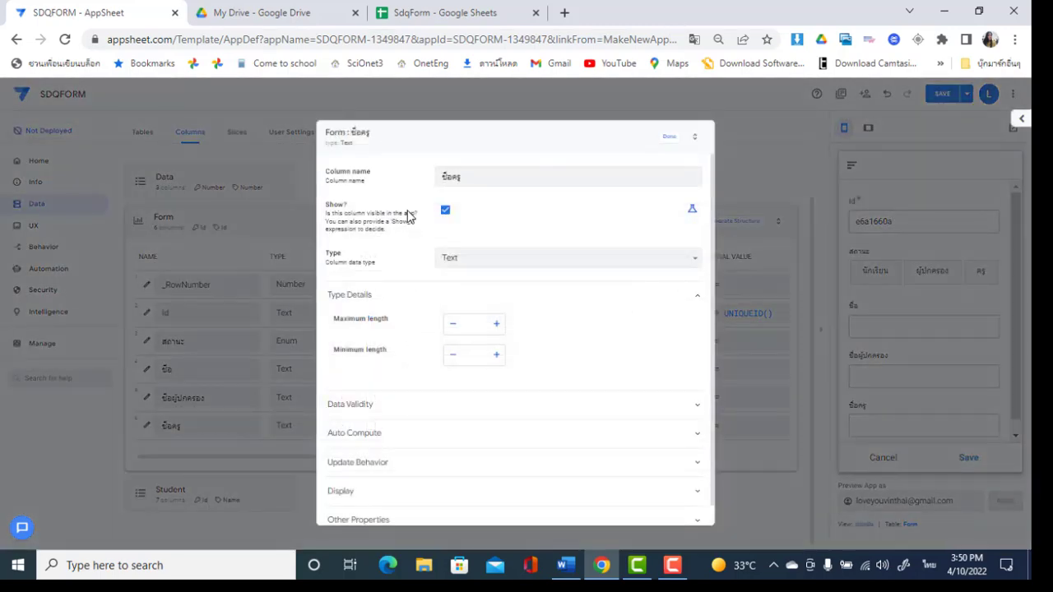
left_click(692, 208)
left_click(606, 211)
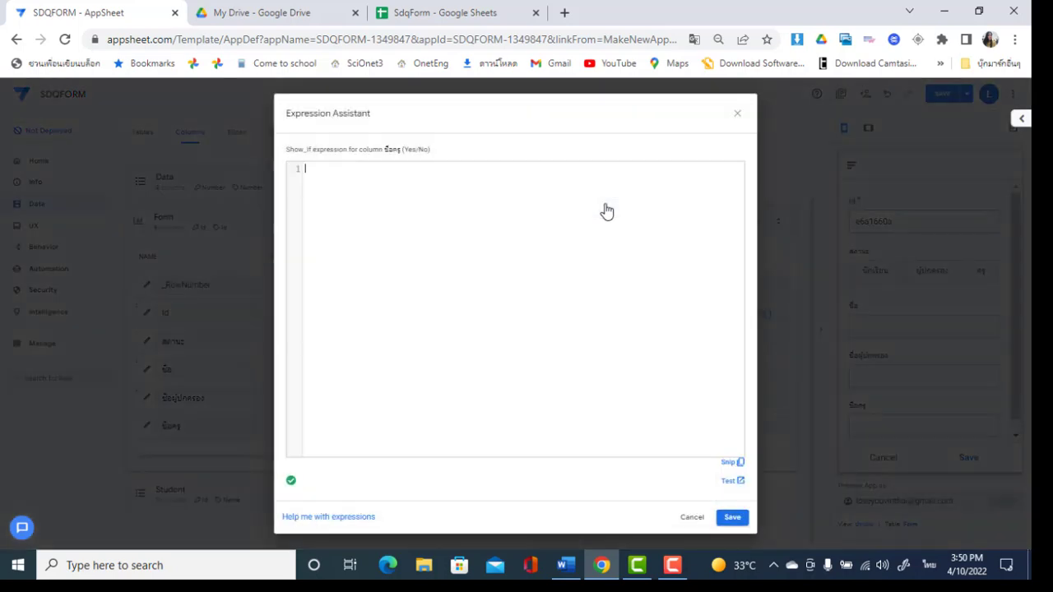
type("[ส")
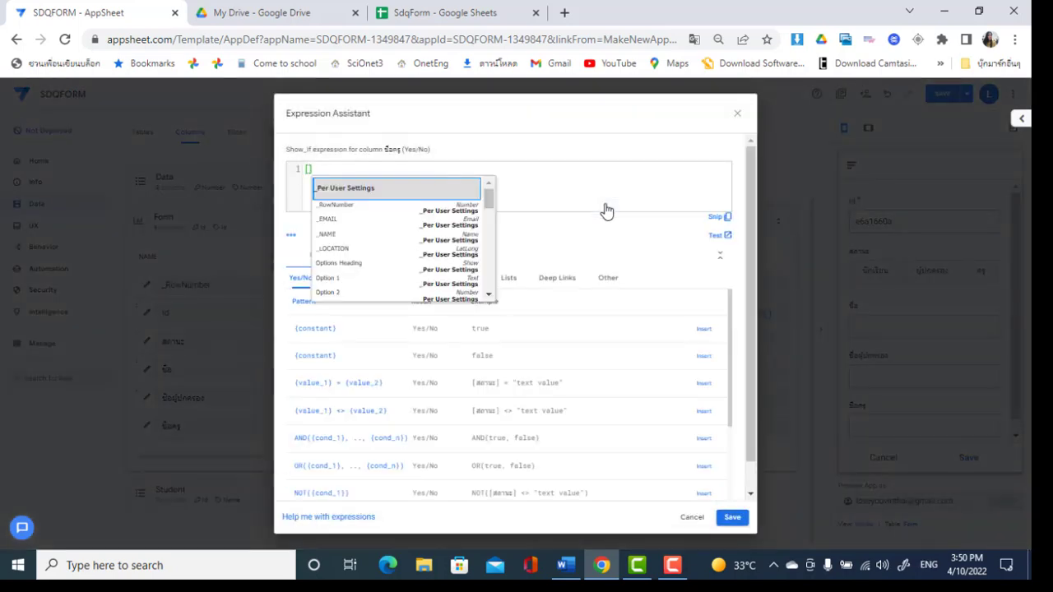
type("ถานะ]")
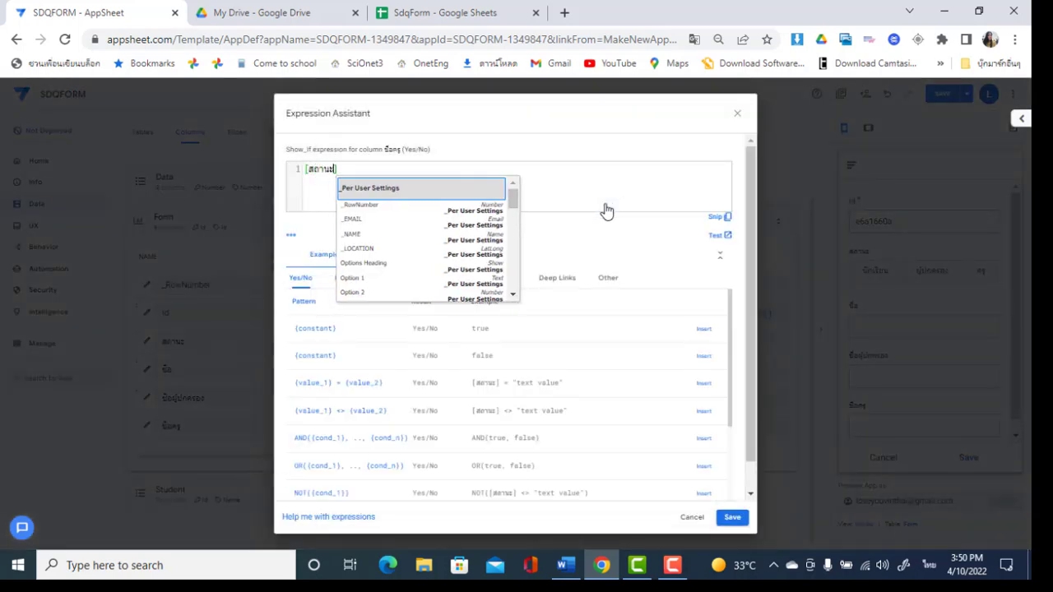
left_click(410, 174)
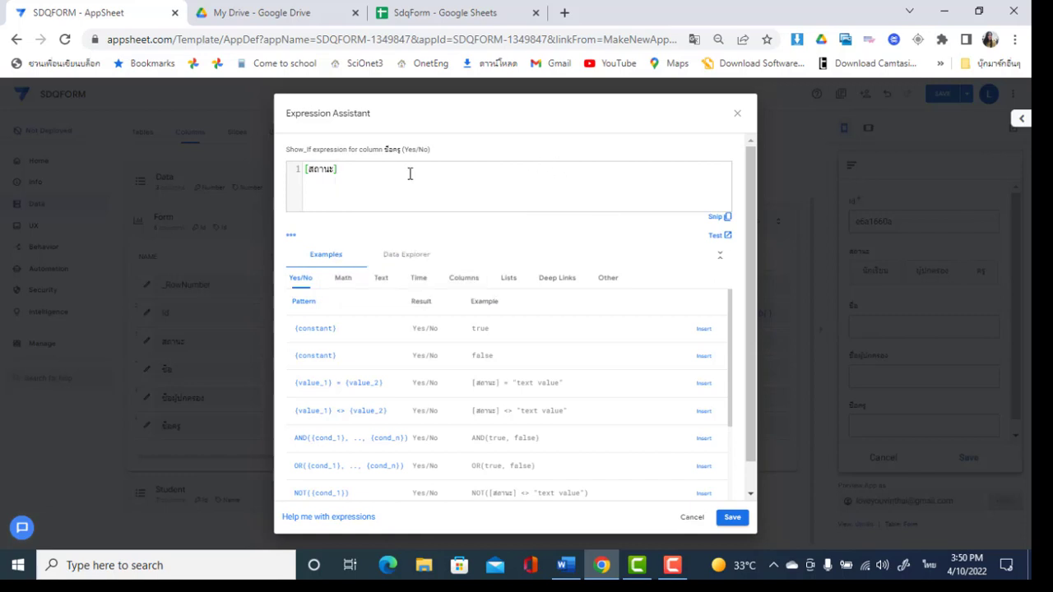
key("grave")
type("\"")
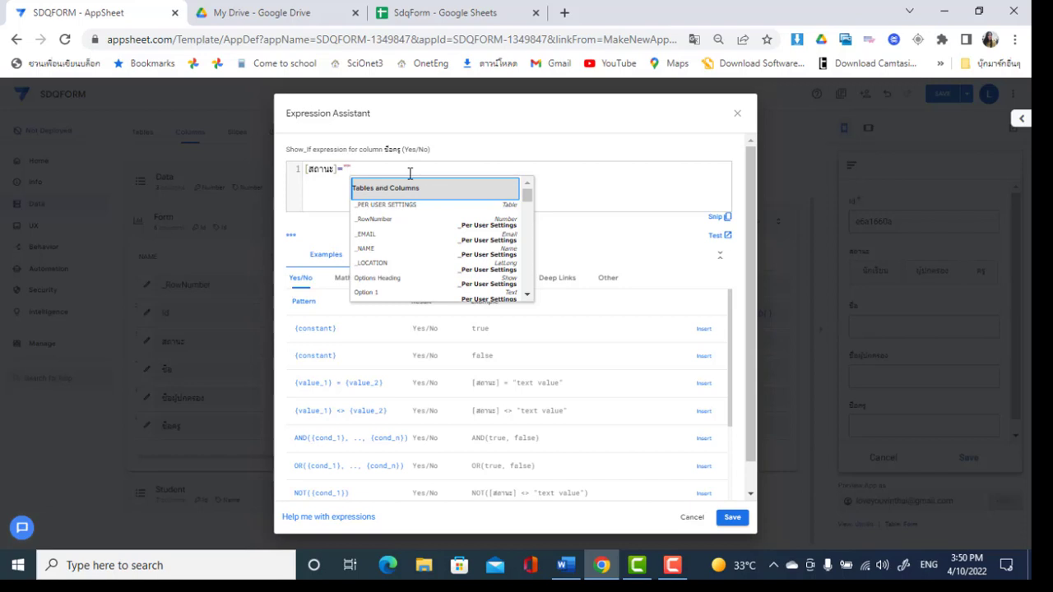
type("8")
key("BackSpace")
type("ครู")
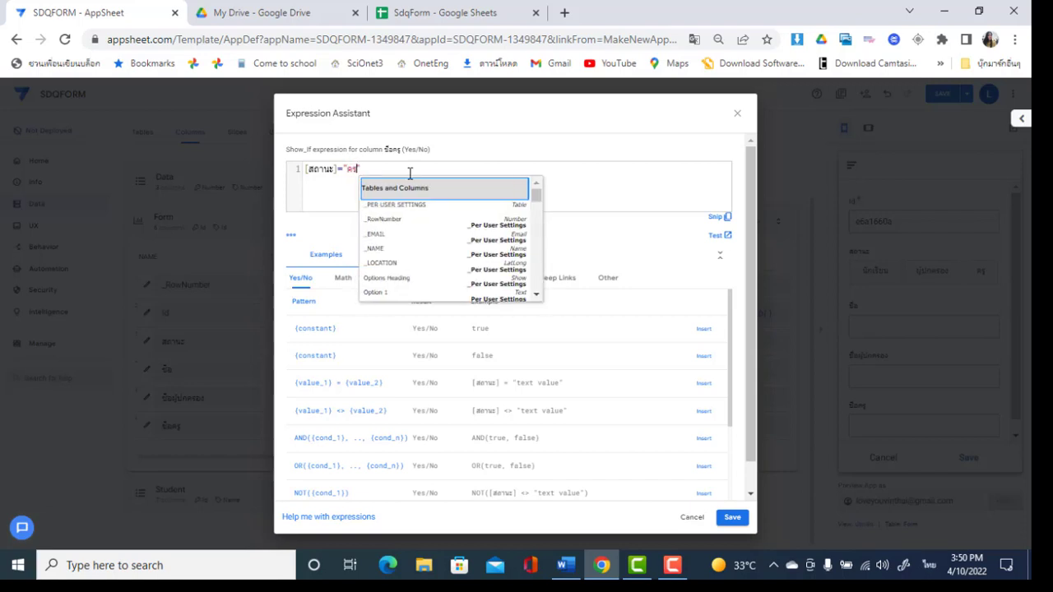
left_click(735, 515)
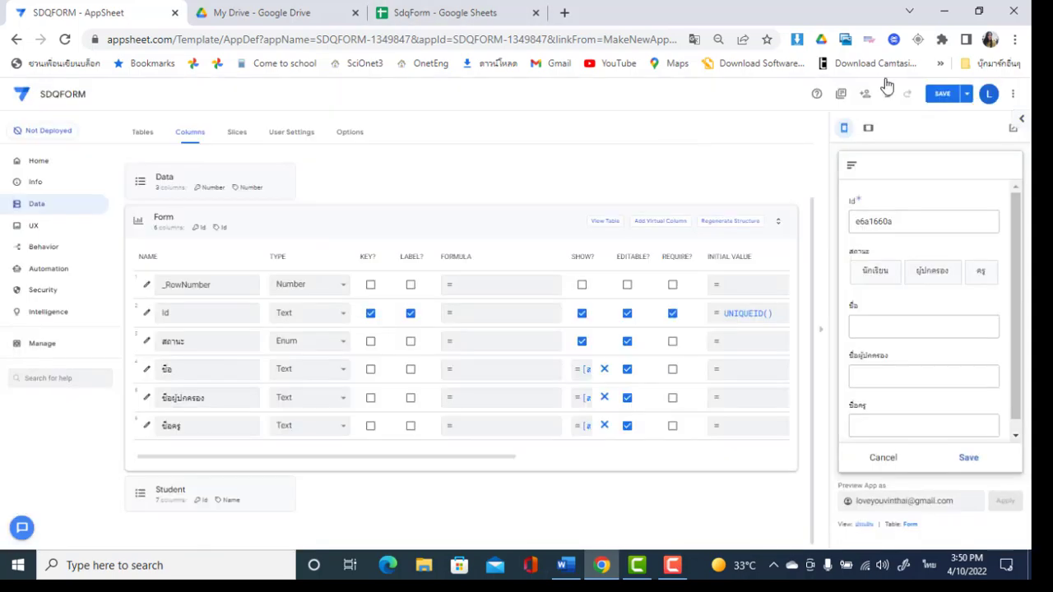
left_click(938, 94)
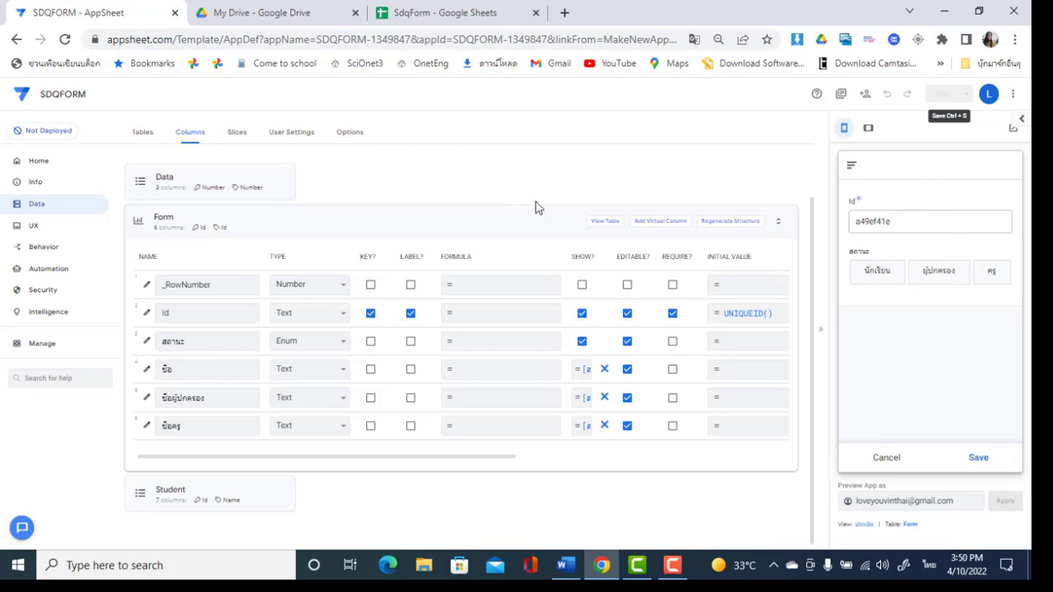
- Choose นักเรียน, ผู้ปกครอง and ครู in turn in the preview form to check which name field each displays
left_click(877, 272)
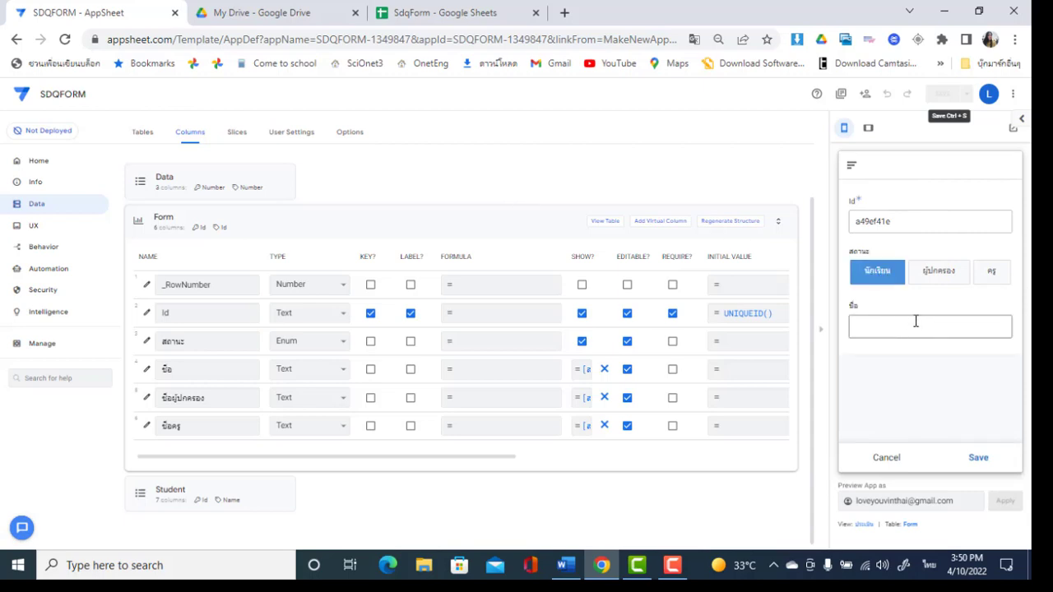
left_click(946, 277)
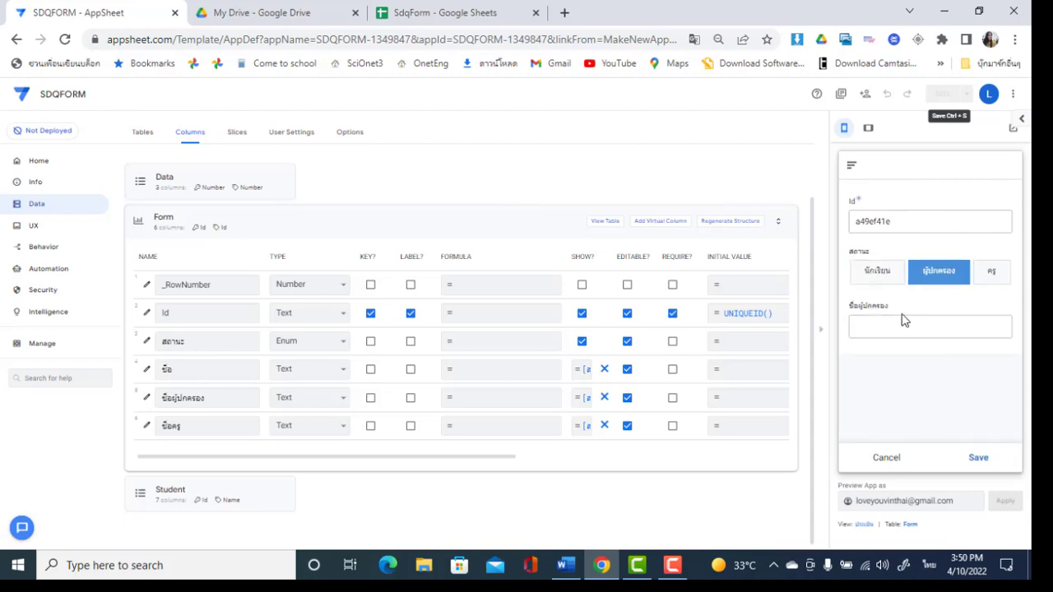
left_click(1000, 271)
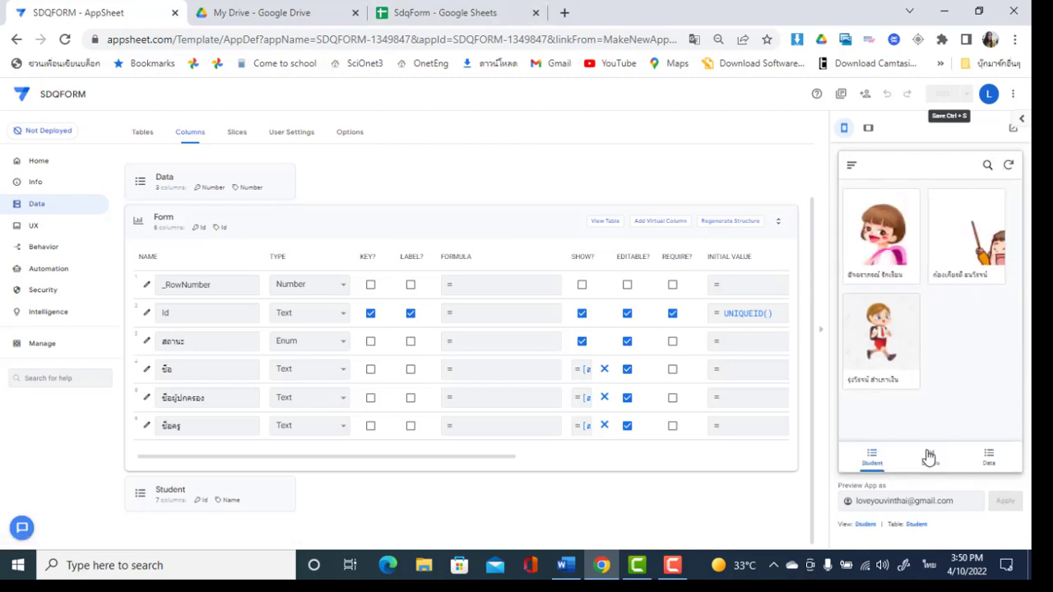
- Reopen the ประเมิน form in the preview, choose นักเรียน as the สถานะ and check the ชื่อ field's input
left_click(932, 462)
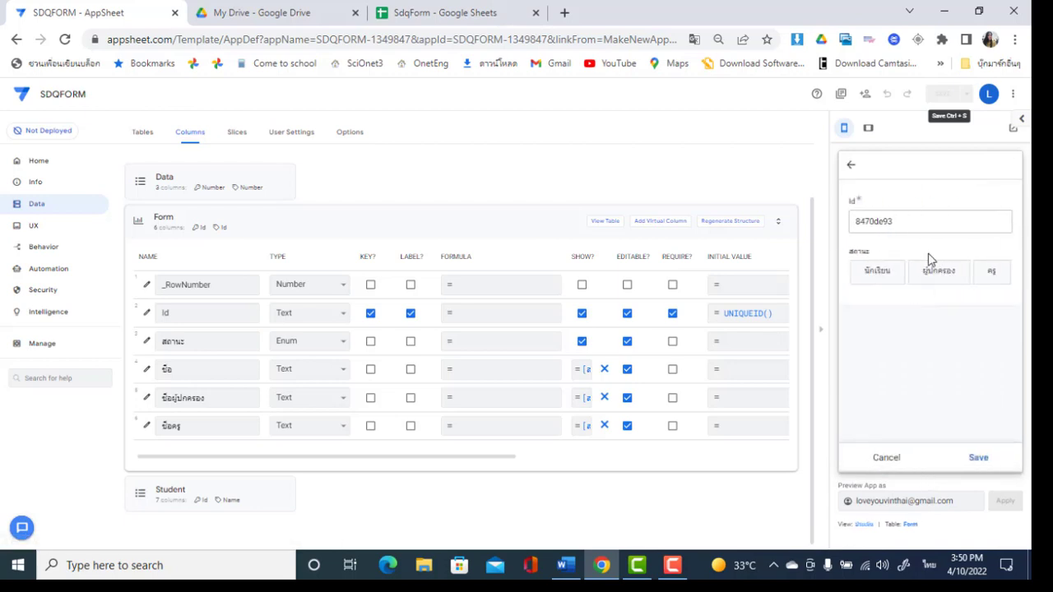
left_click(874, 273)
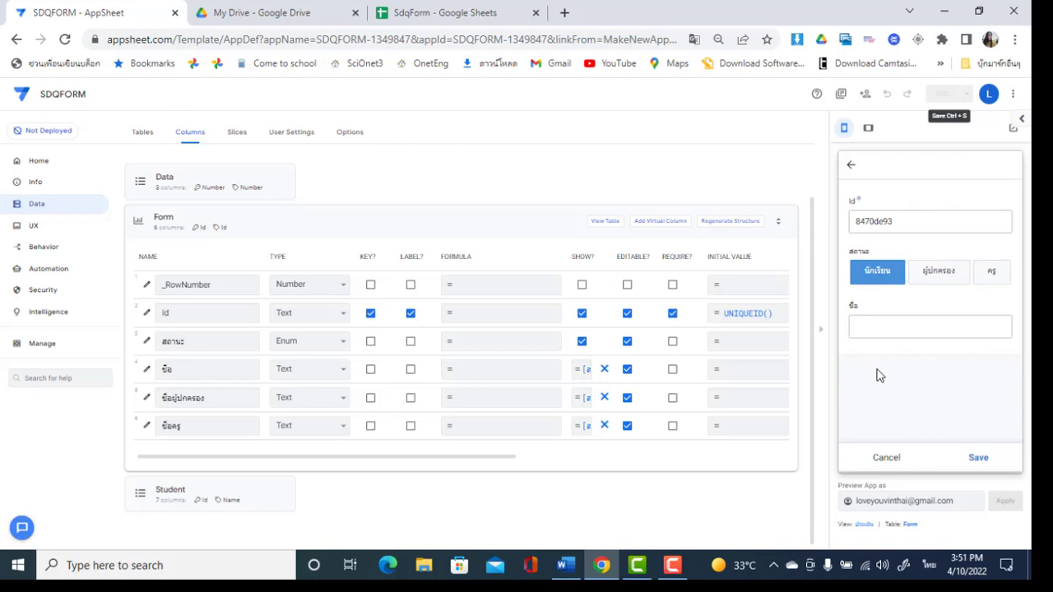
left_click(861, 329)
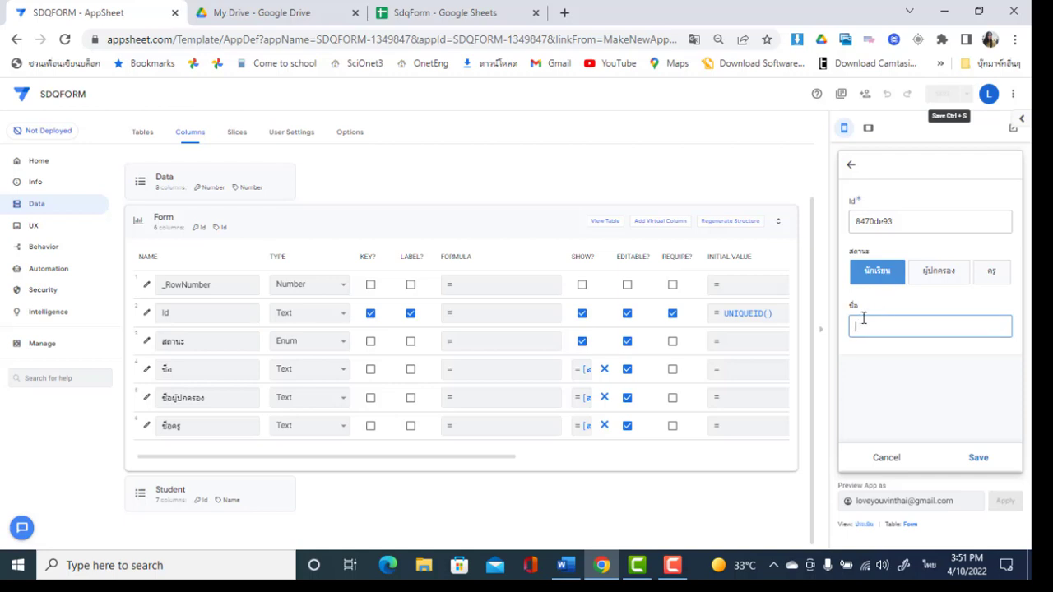
- Look through the Data Validity settings of the ชื่อ column in the Form table and close them
left_click(146, 370)
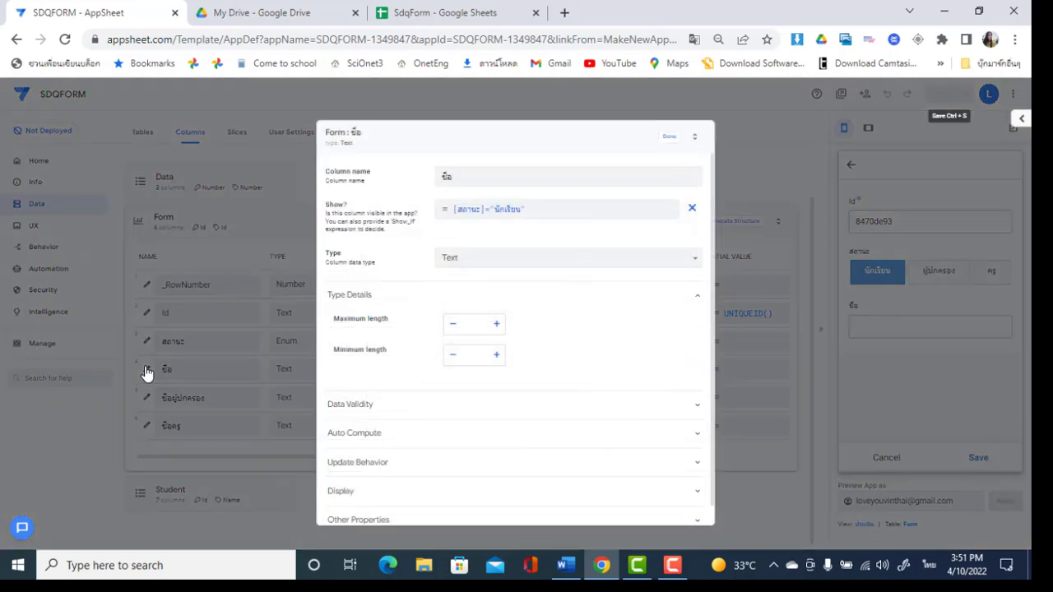
left_click(393, 405)
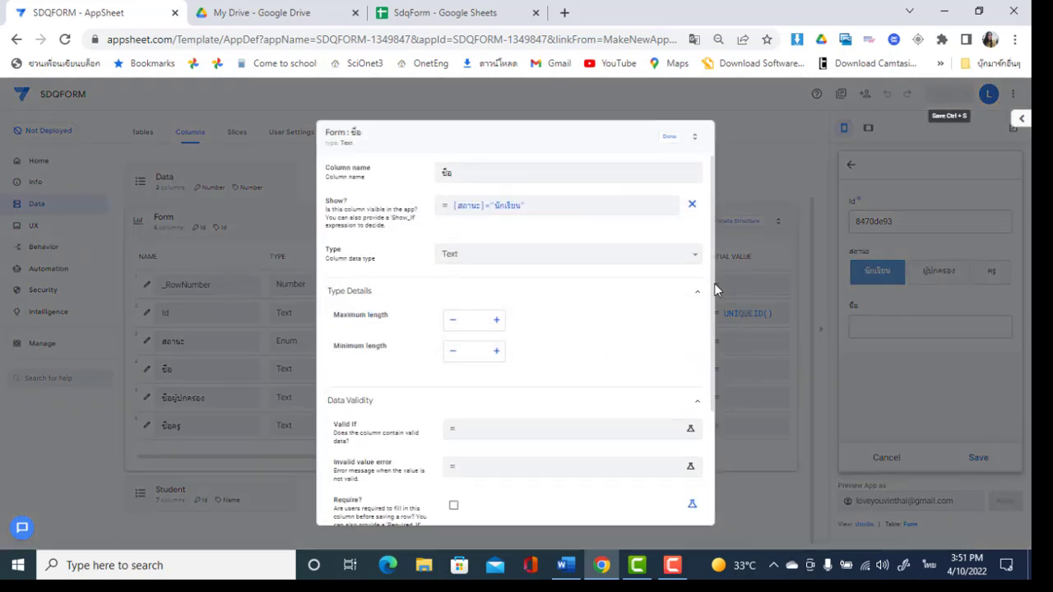
scroll(712, 287, "down", 1)
left_click(671, 138)
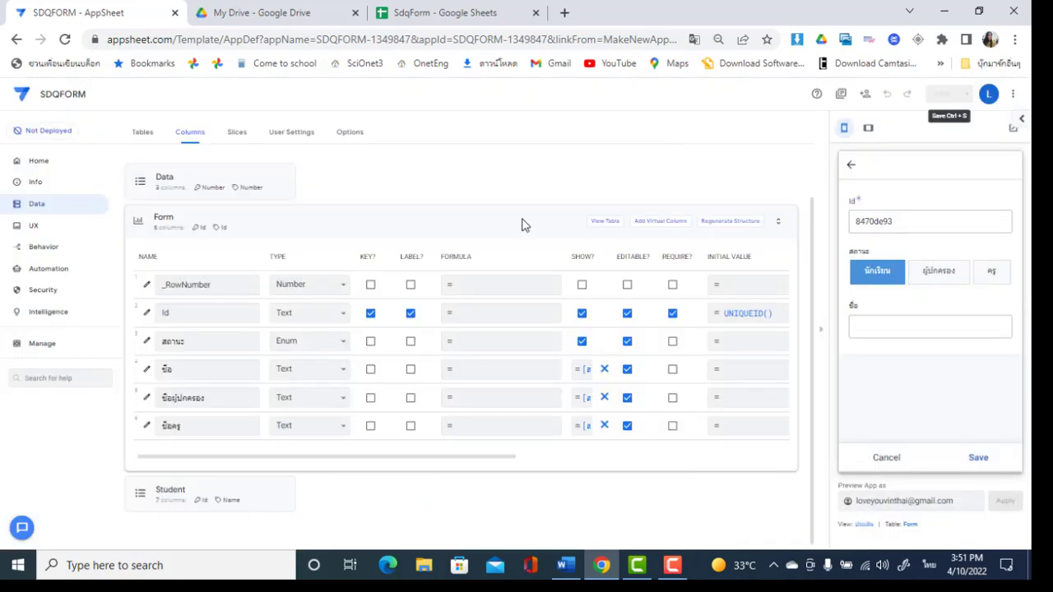
- Change the ชื่อ column's type to Ref with Student as the source table, apply the settings and save the app
left_click(344, 371)
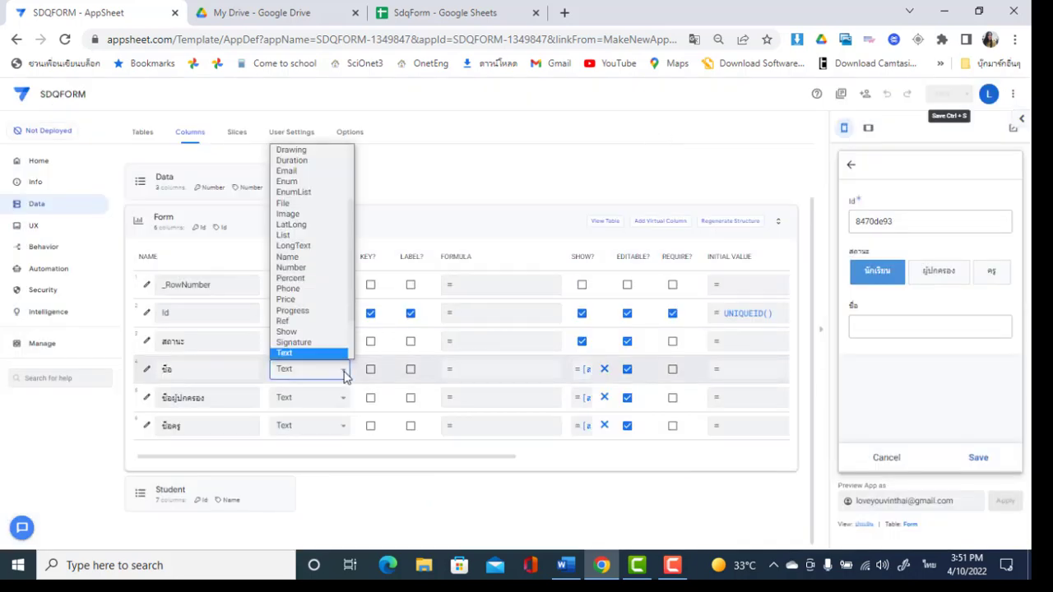
left_click(309, 322)
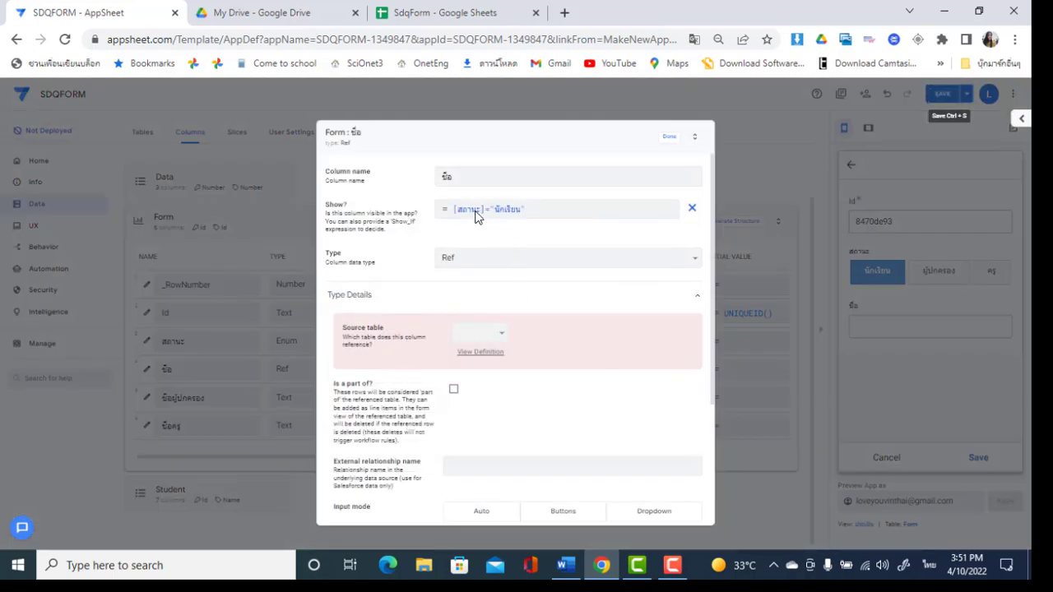
left_click(496, 333)
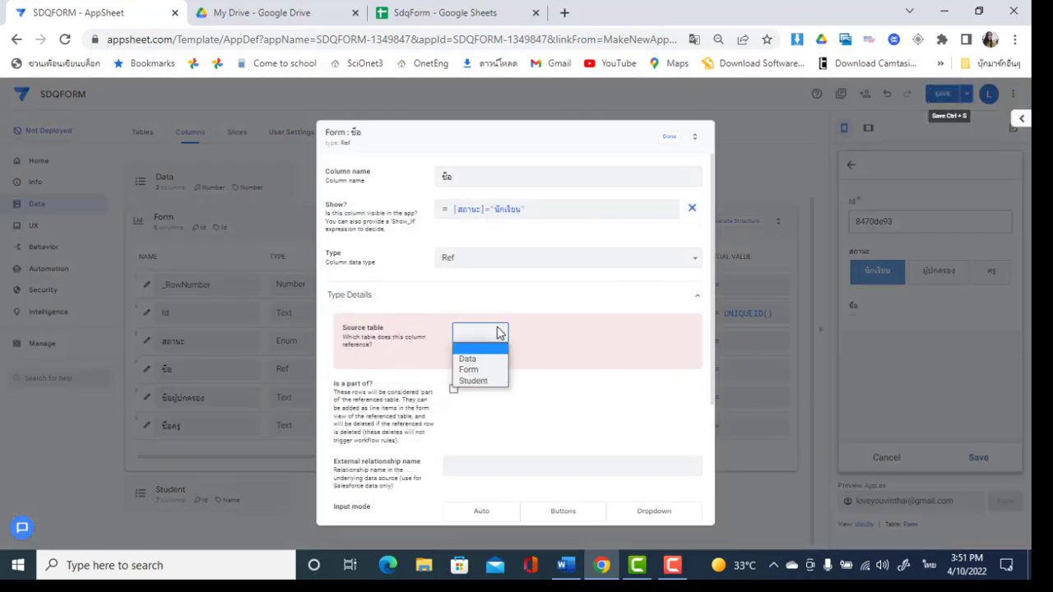
left_click(484, 381)
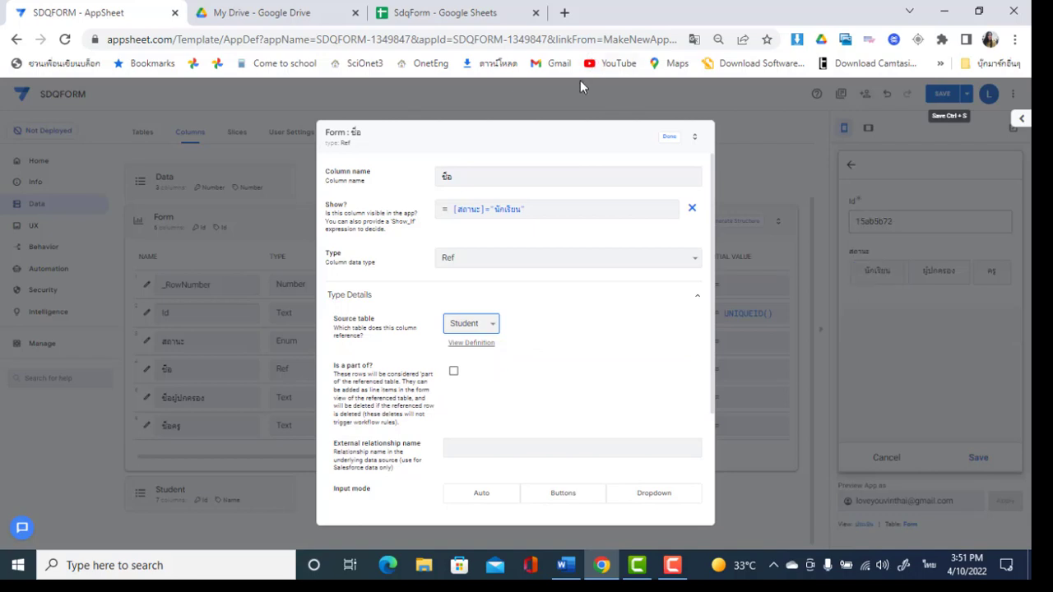
left_click(668, 137)
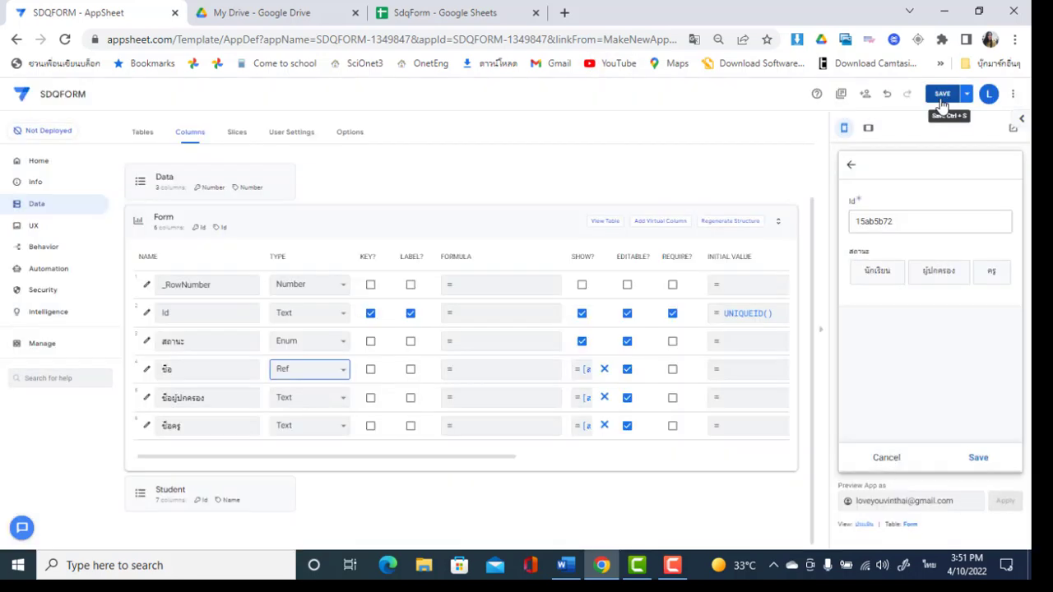
left_click(942, 98)
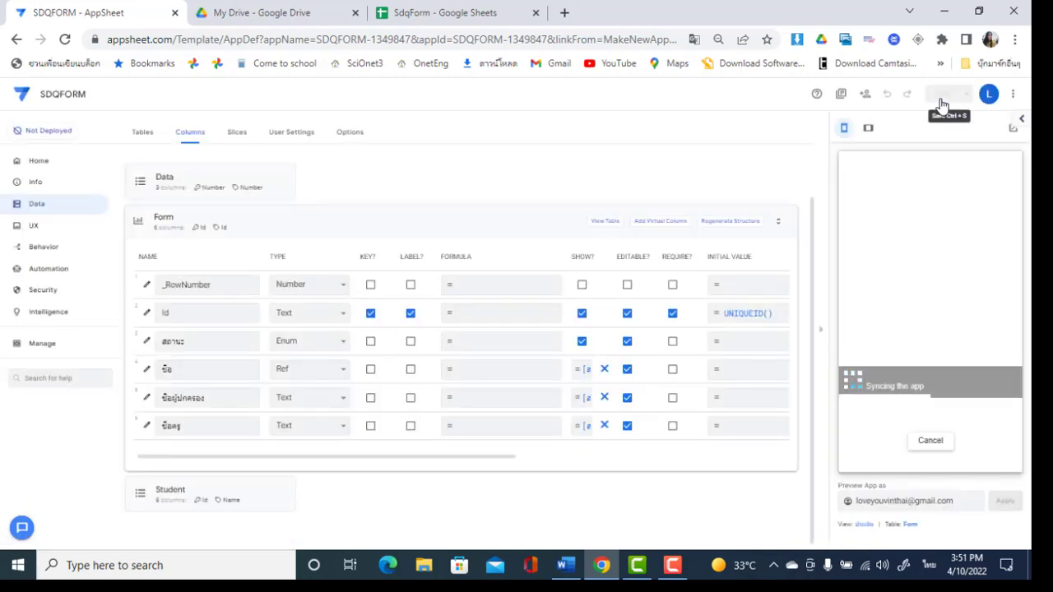
- Choose นักเรียน as the สถานะ in the preview form, examine the student choices offered for ชื่อ and close the list
left_click(882, 275)
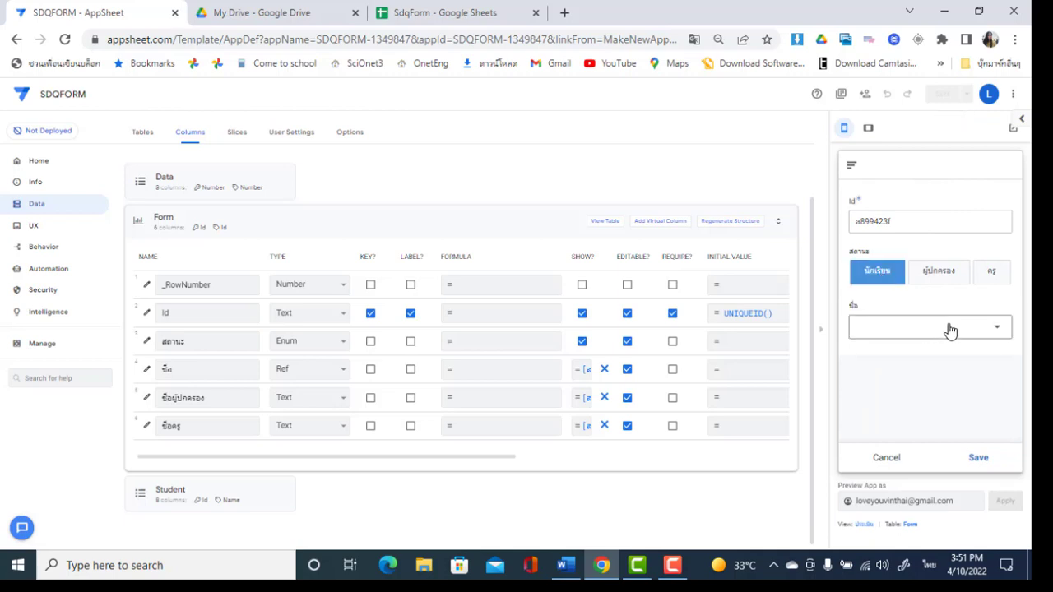
left_click(960, 327)
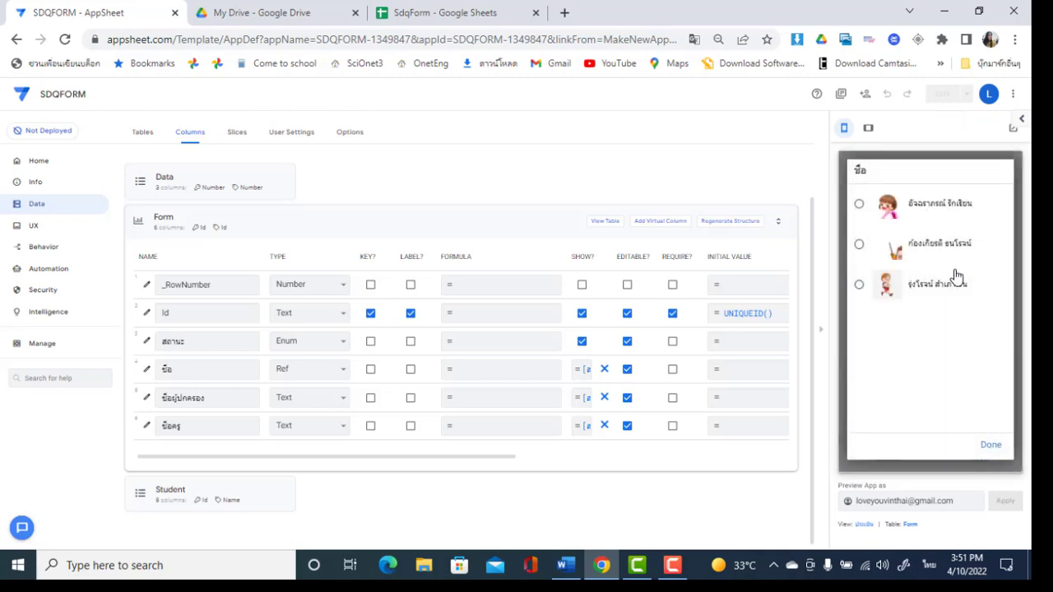
left_click(1005, 449)
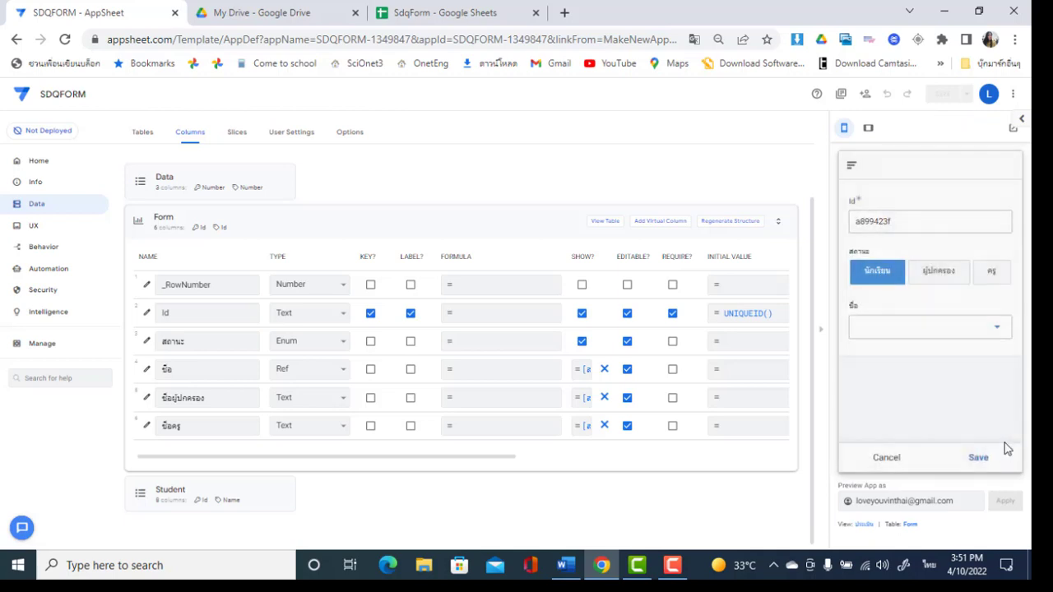
- Test the ชื่อ field in the preview by selecting each listed student in turn, finishing with the first one again
left_click(934, 340)
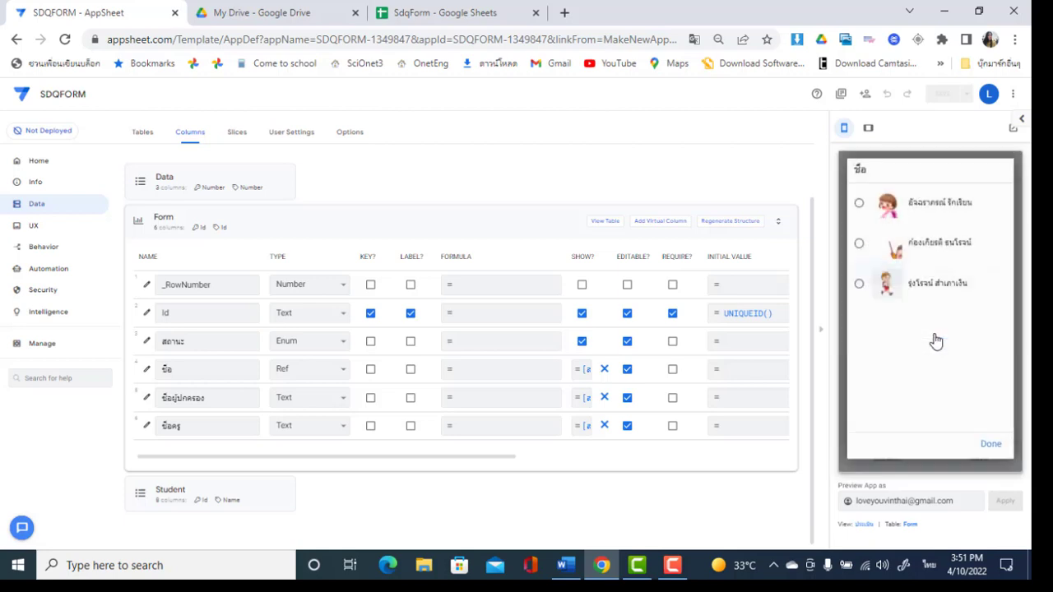
left_click(930, 210)
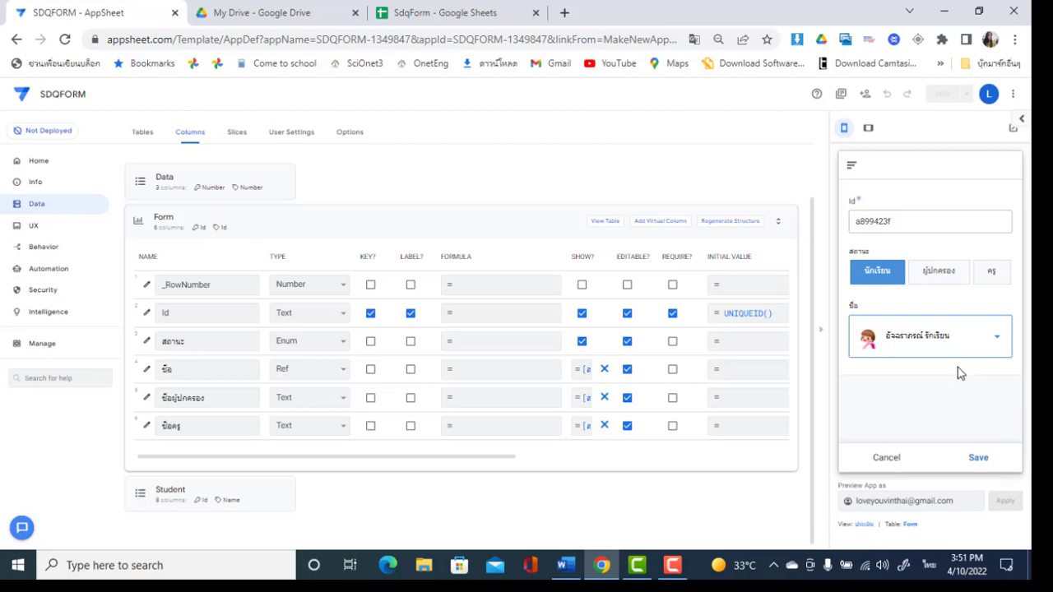
left_click(990, 344)
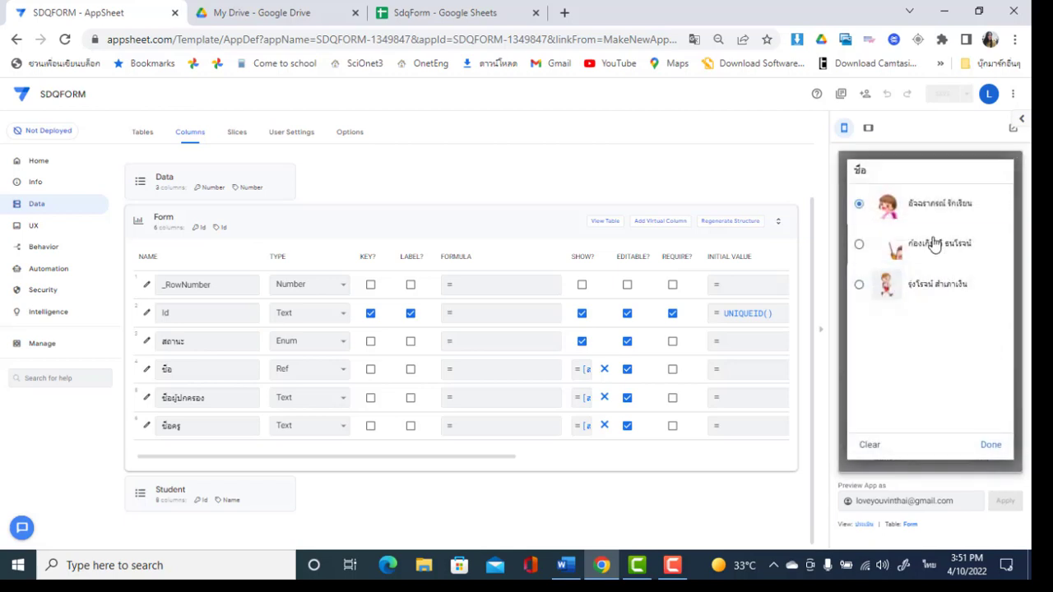
left_click(872, 494)
left_click(993, 337)
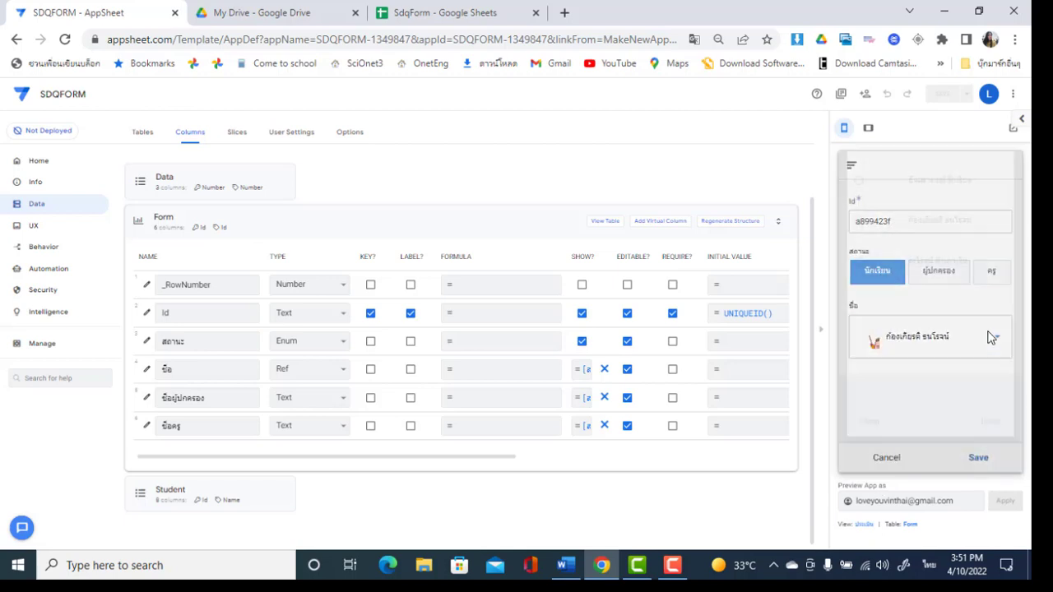
left_click(921, 289)
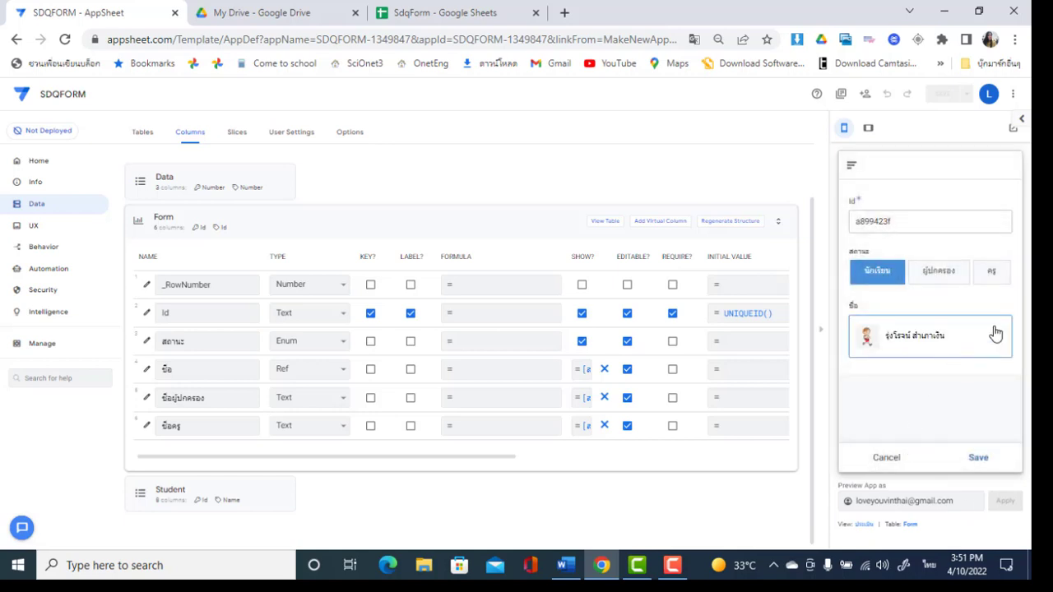
left_click(990, 336)
left_click(936, 216)
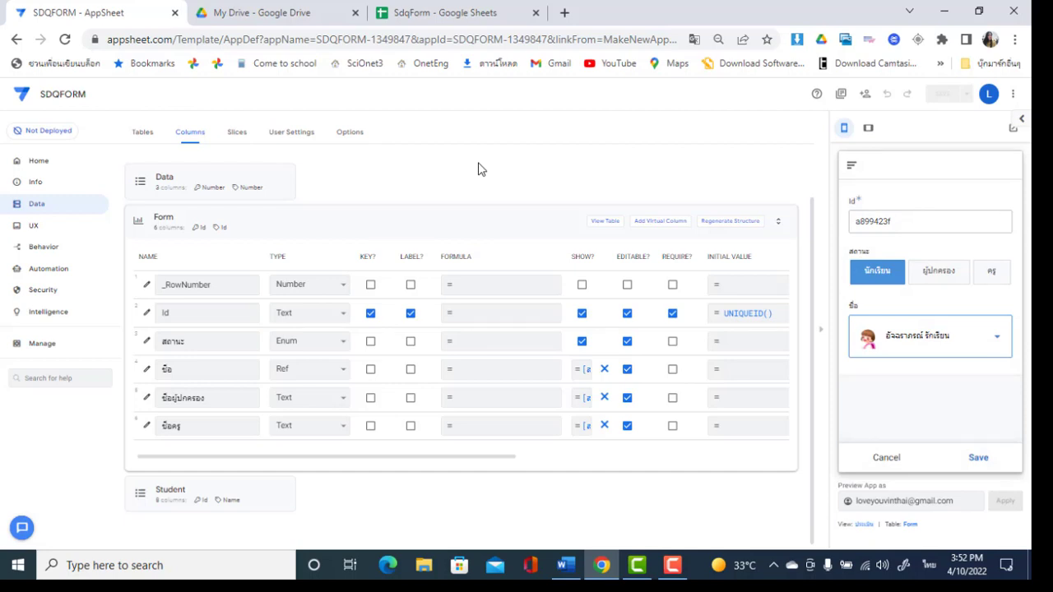
- Switch to the SdqForm spreadsheet and add the column header รหัสผ่าน in cell F1 of the Form sheet
left_click(480, 8)
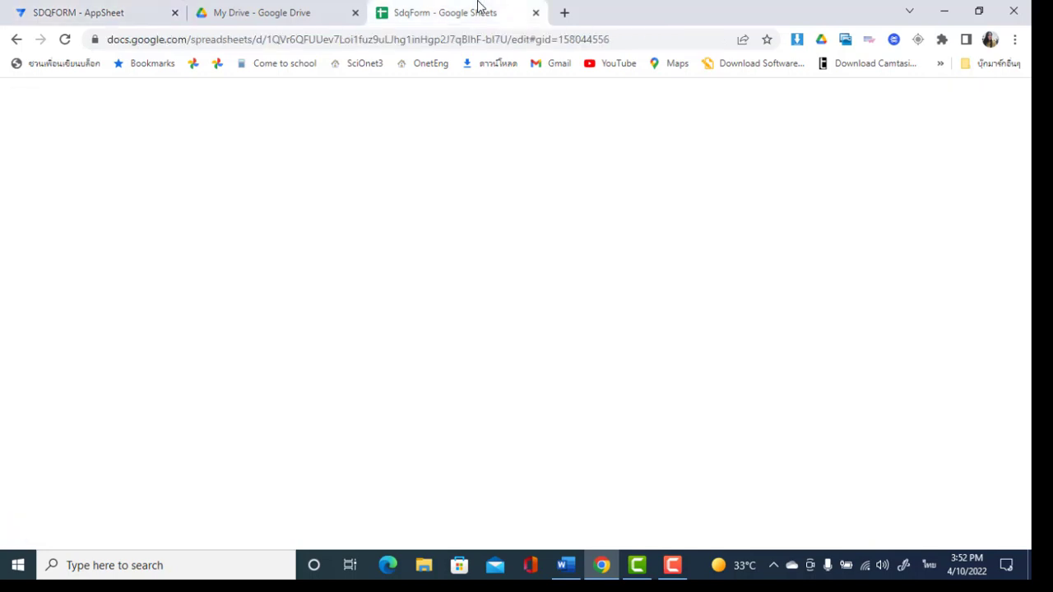
left_click(301, 8)
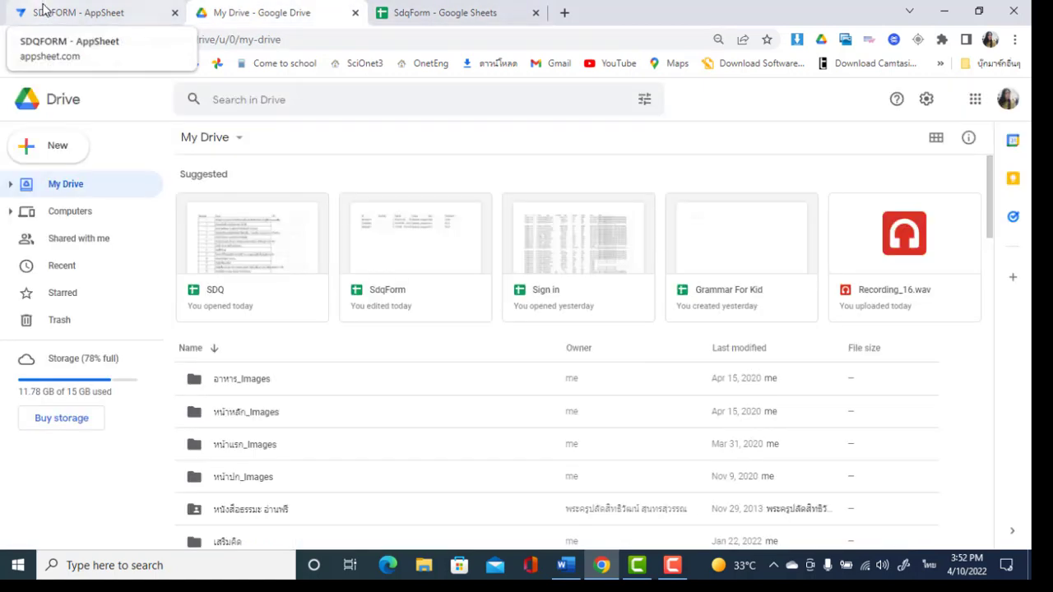
left_click(484, 10)
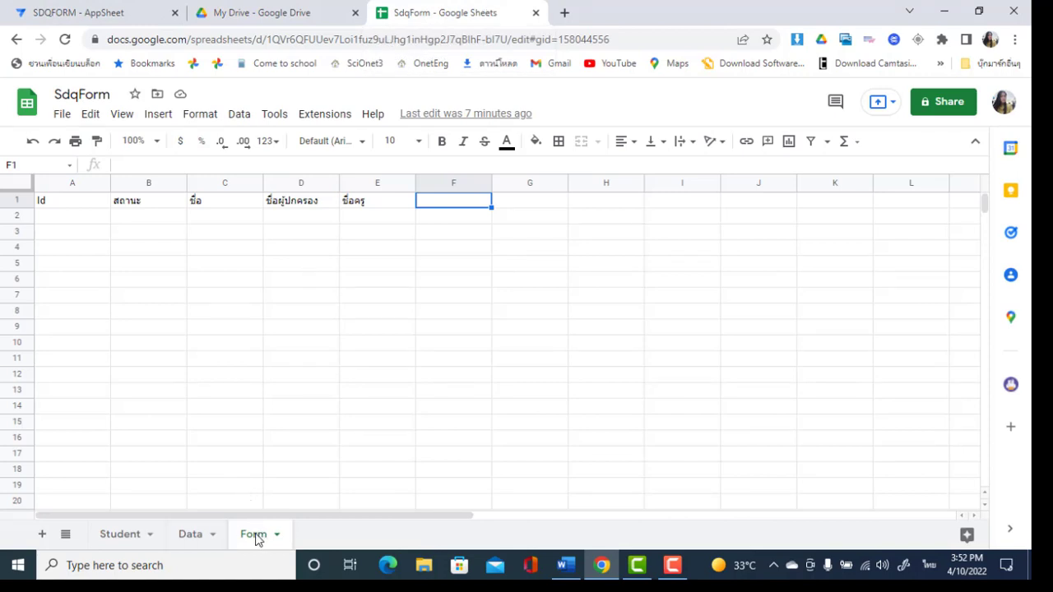
left_click(199, 202)
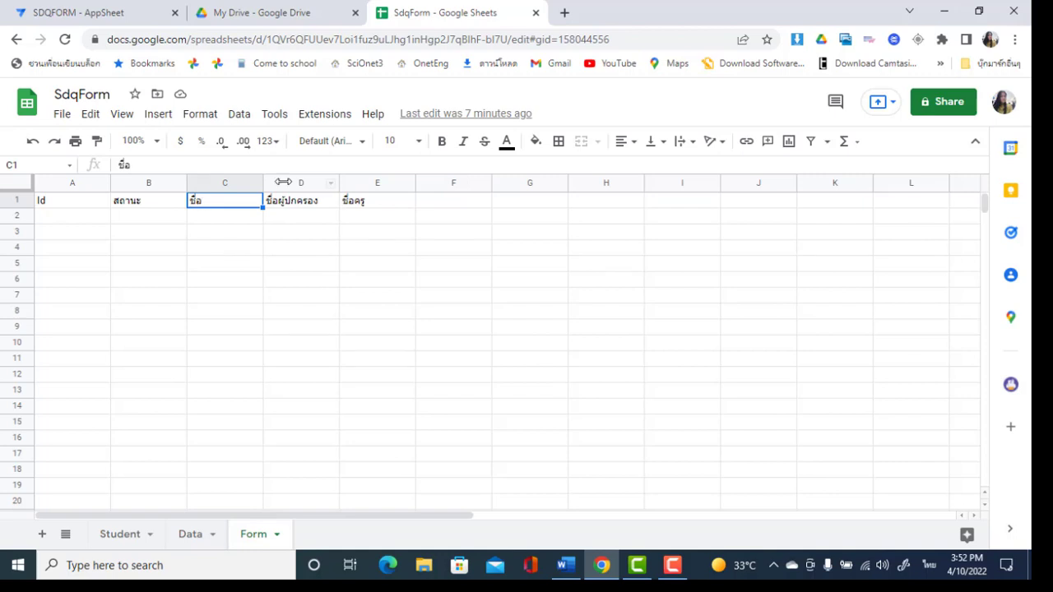
left_click(443, 206)
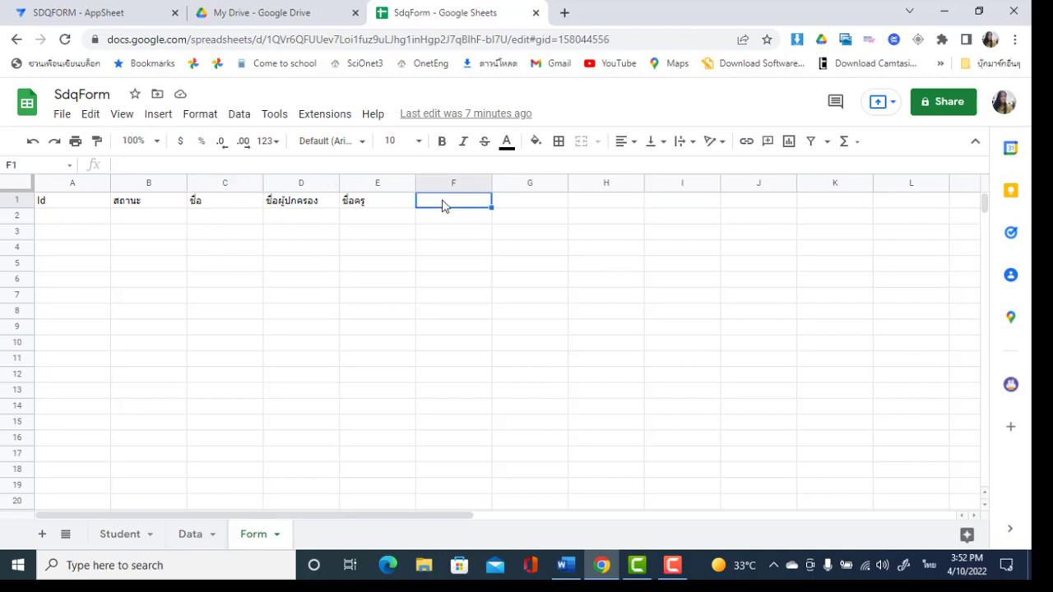
type("ณ")
key("Escape")
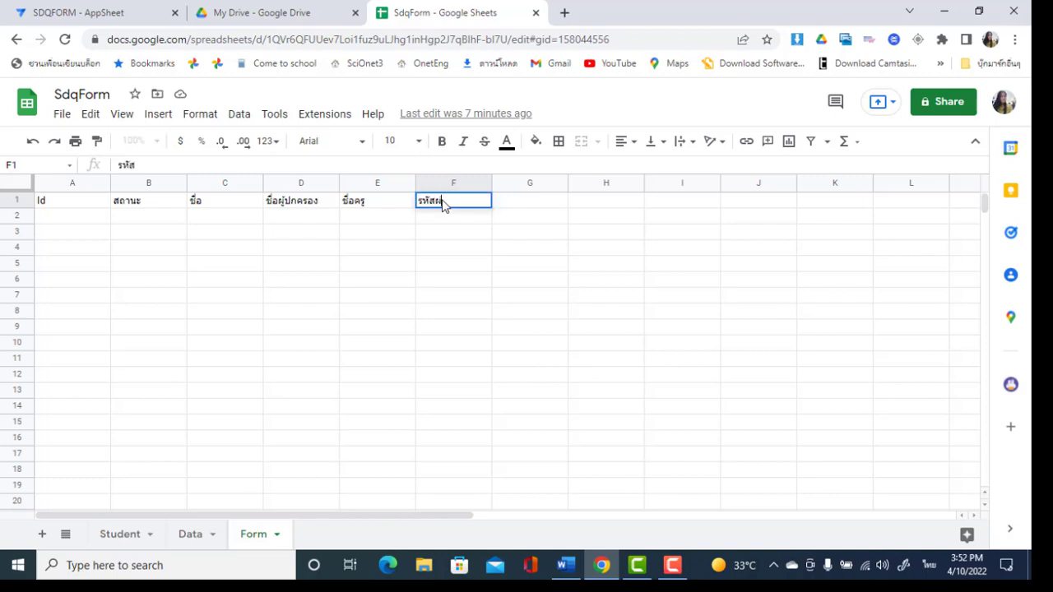
left_click(461, 236)
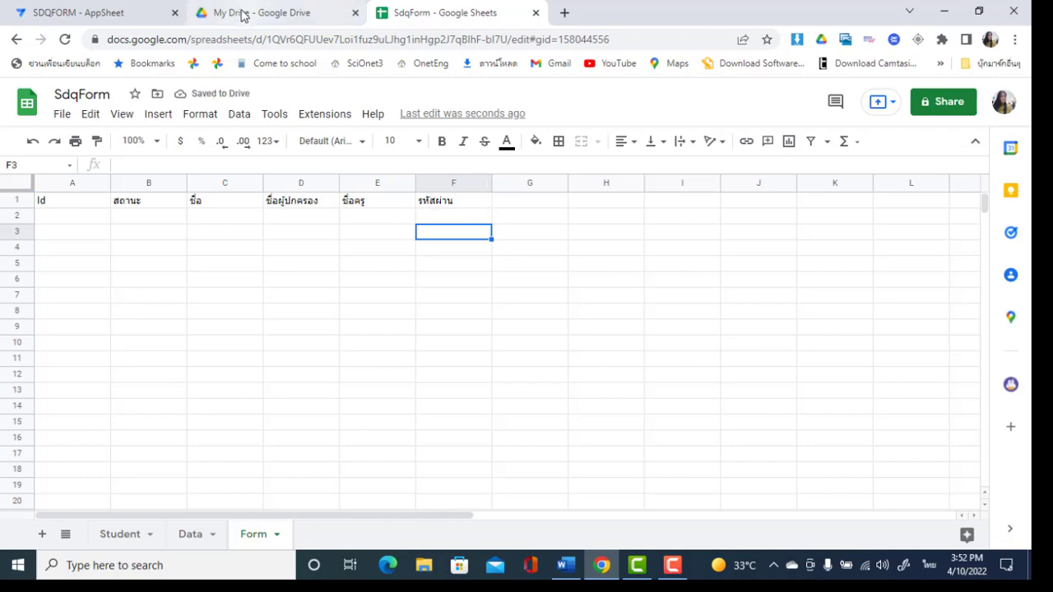
- Return to the SDQFORM app in AppSheet and regenerate the Form table's column structure
left_click(82, 12)
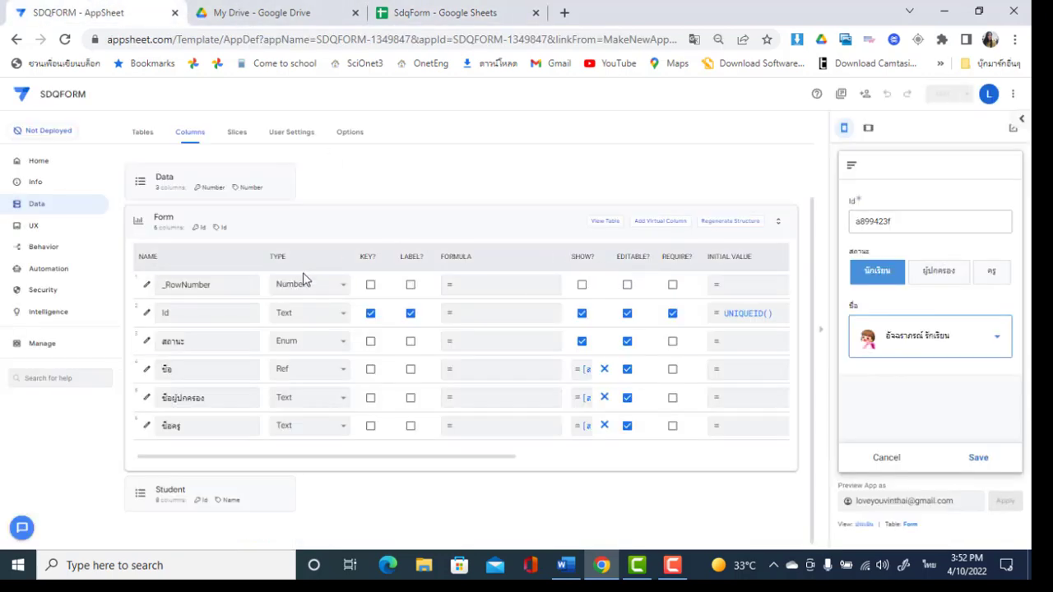
left_click(730, 221)
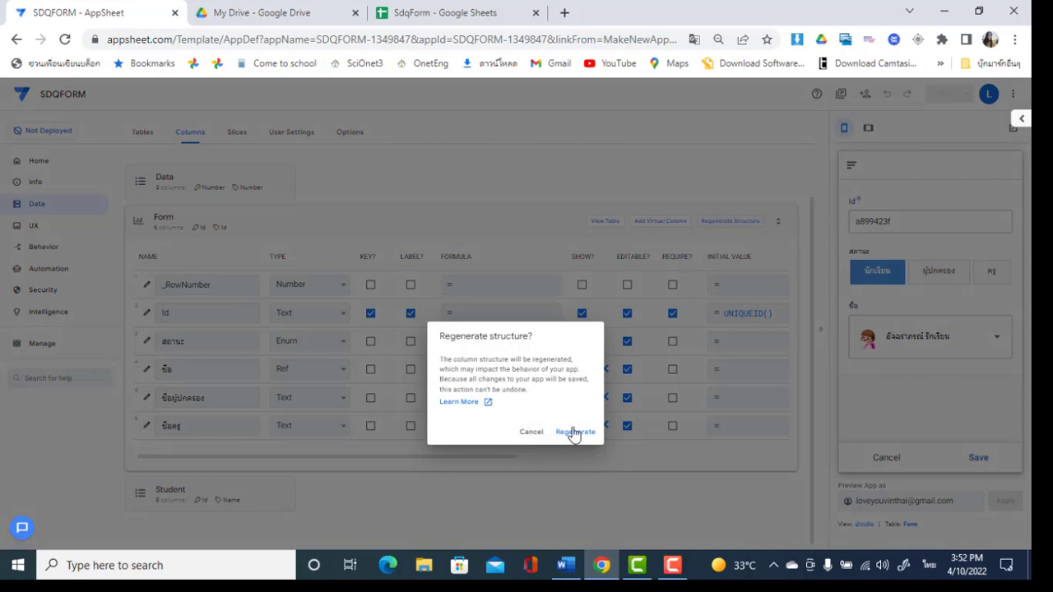
left_click(575, 432)
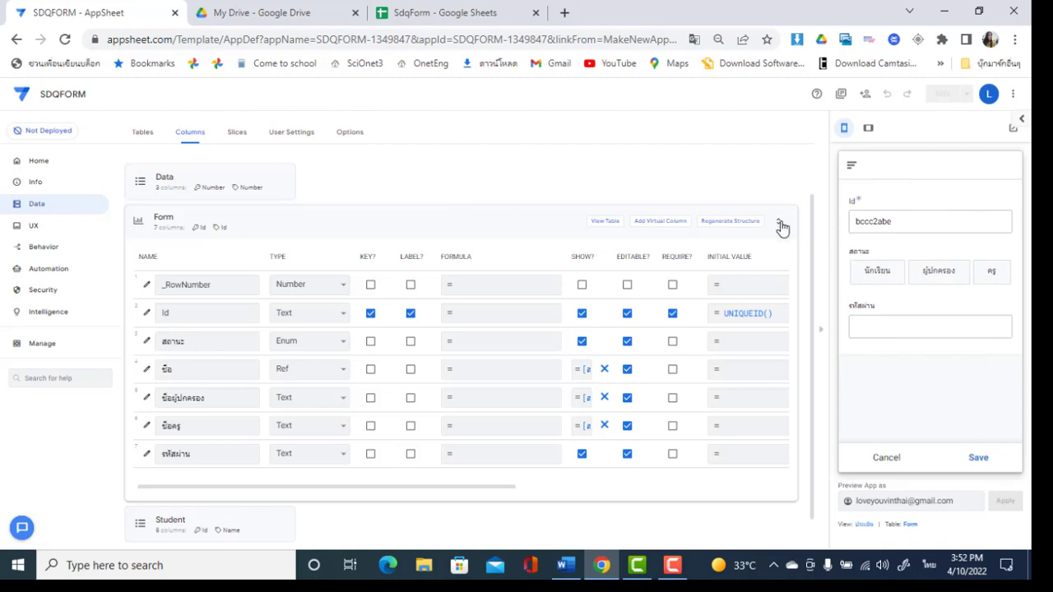
- Check the รหัสผ่าน field in the preview form under นักเรียน with the first student picked, ผู้ปกครอง and ครู, ending on นักเรียน
left_click(868, 329)
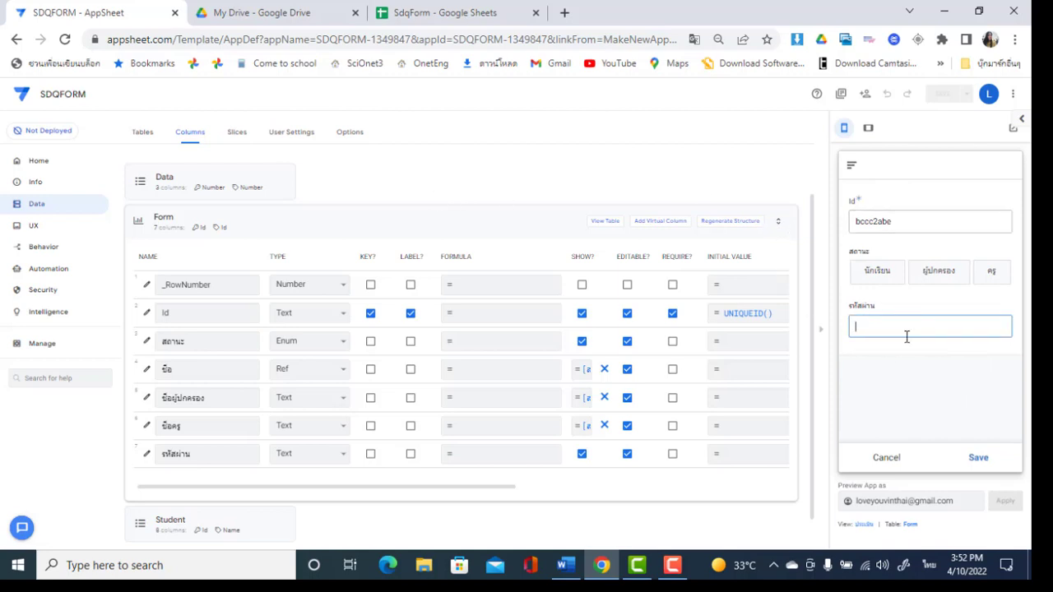
left_click(875, 270)
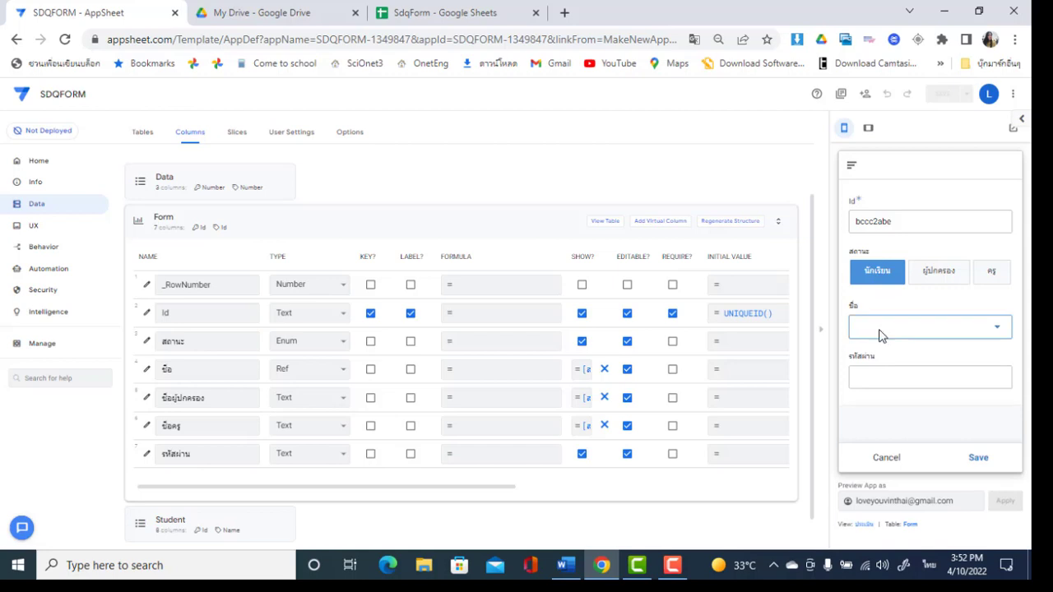
left_click(879, 329)
left_click(926, 210)
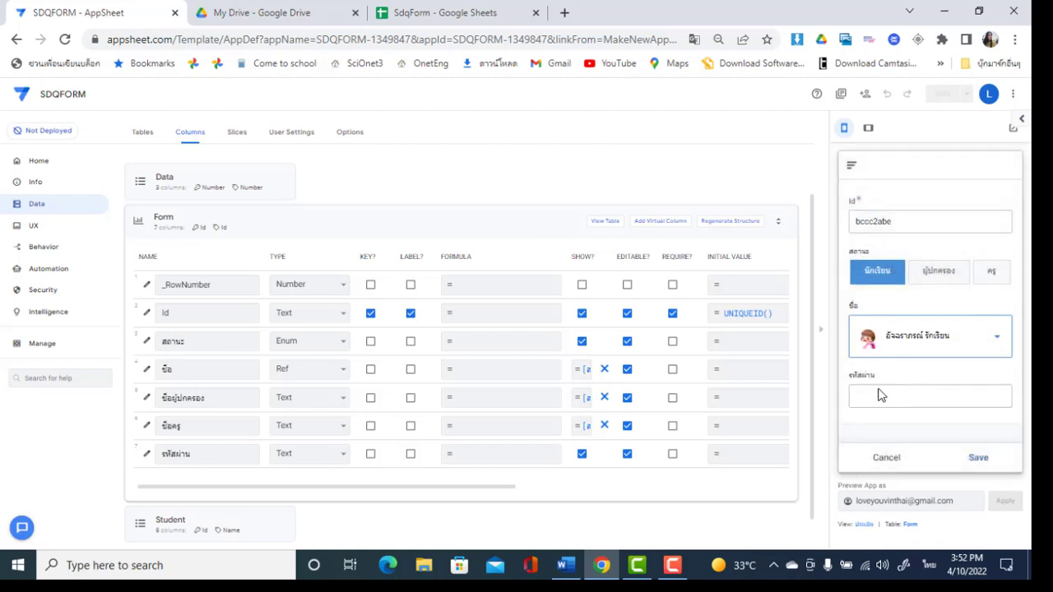
left_click(937, 273)
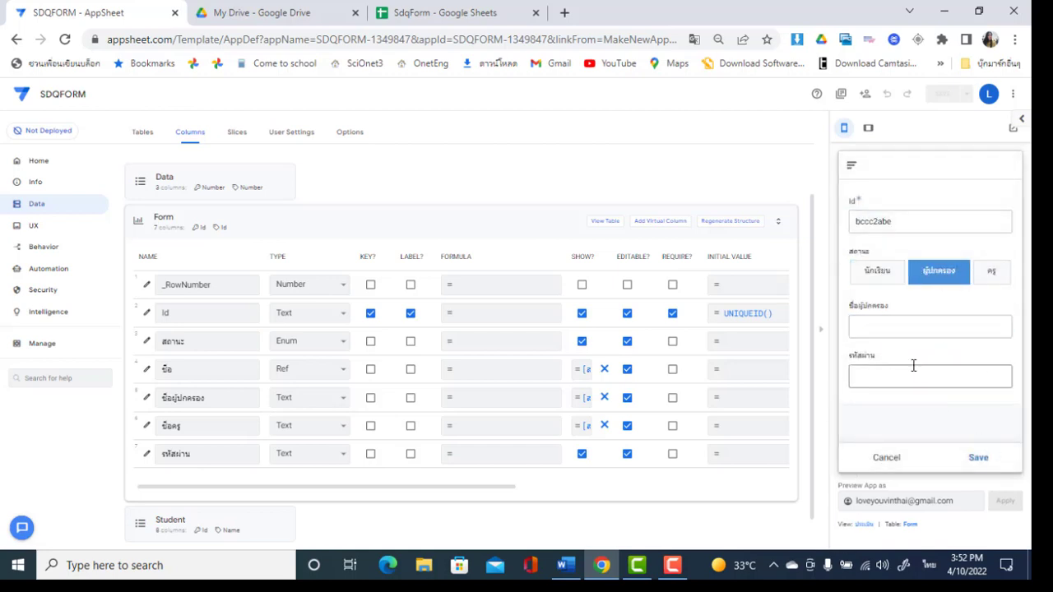
left_click(992, 274)
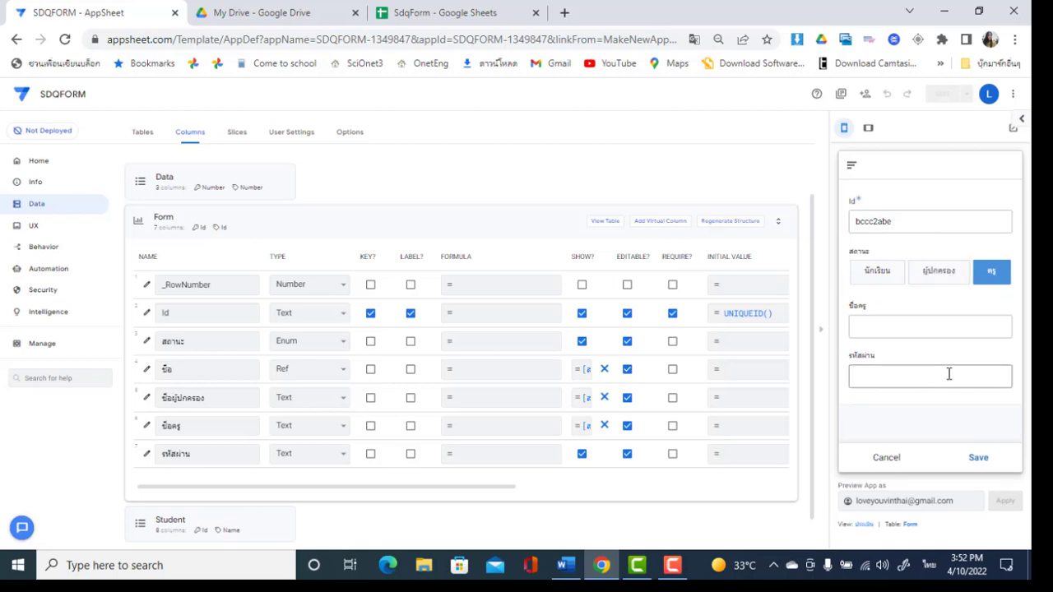
left_click(875, 272)
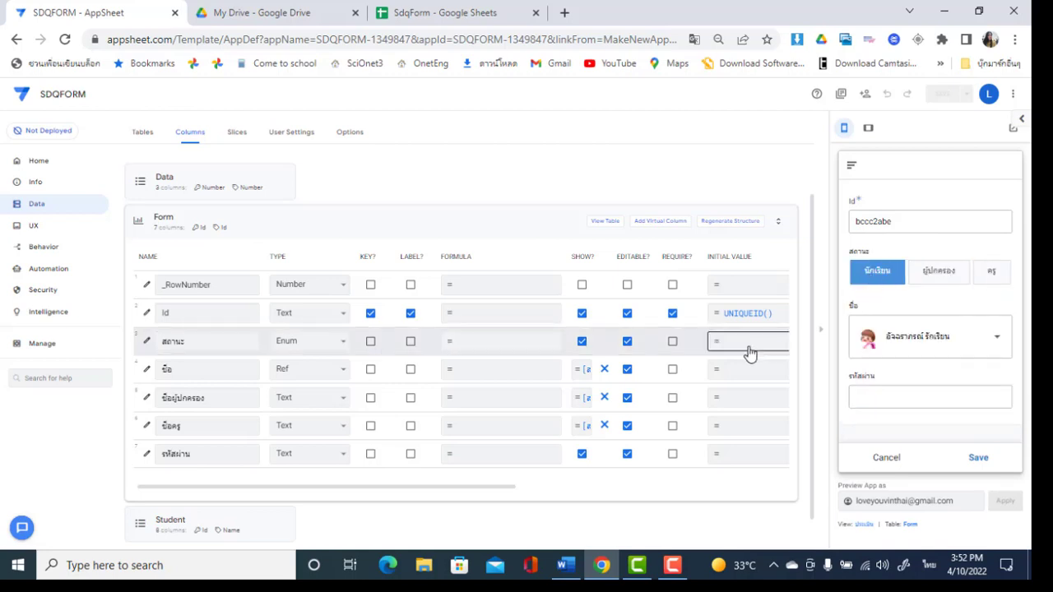